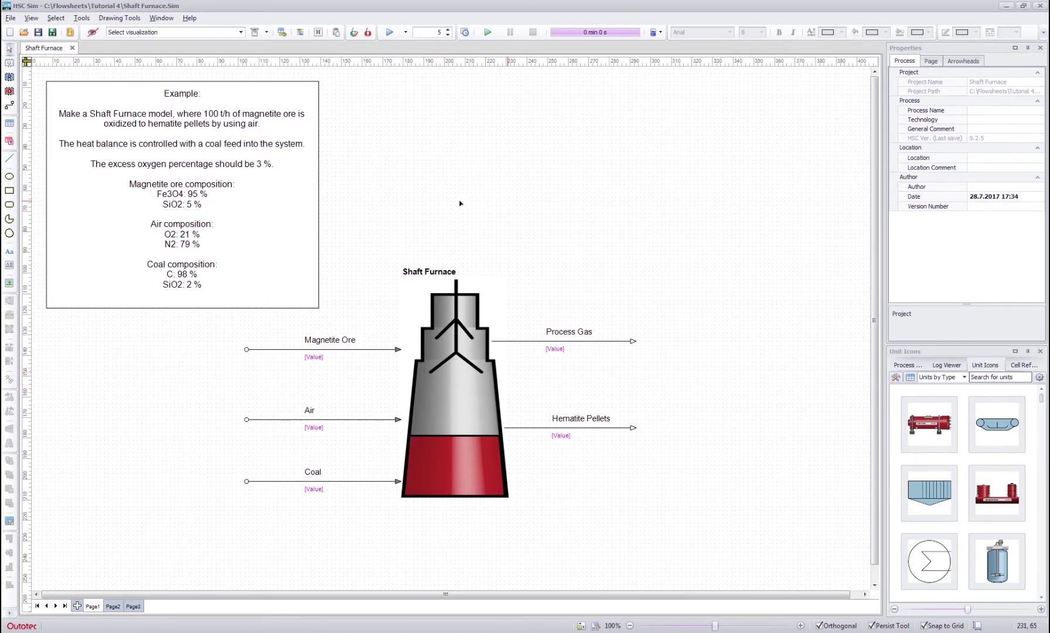
Open the Shaft Furnace unit editor to show its Process Gas and Hematite Pellets outputs
{"action": "double_click", "coordinate": [444, 376]}
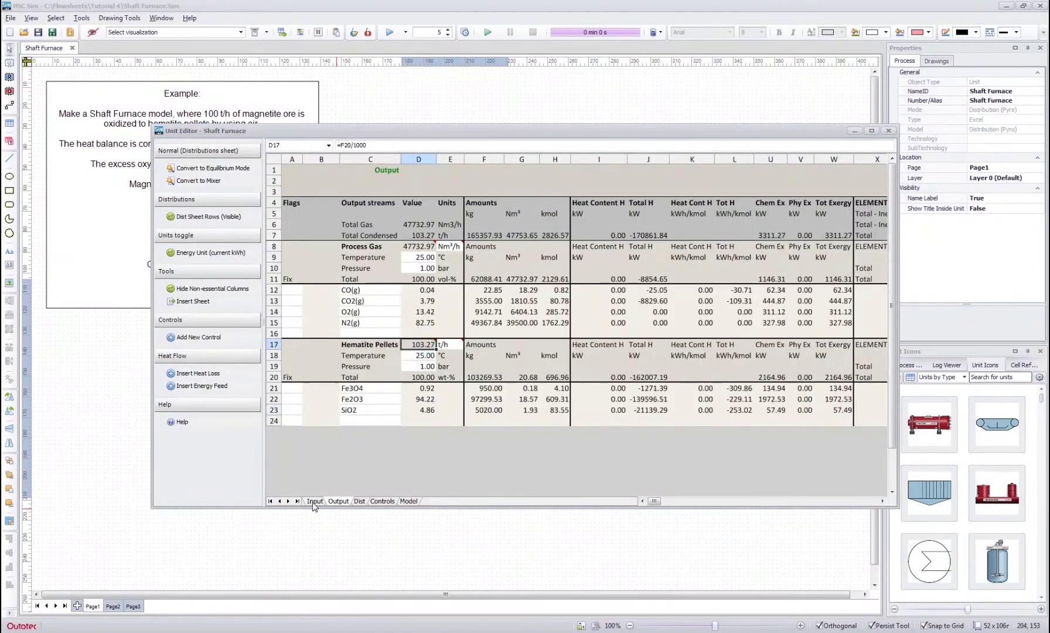
{"action": "left_click", "coordinate": [315, 501]}
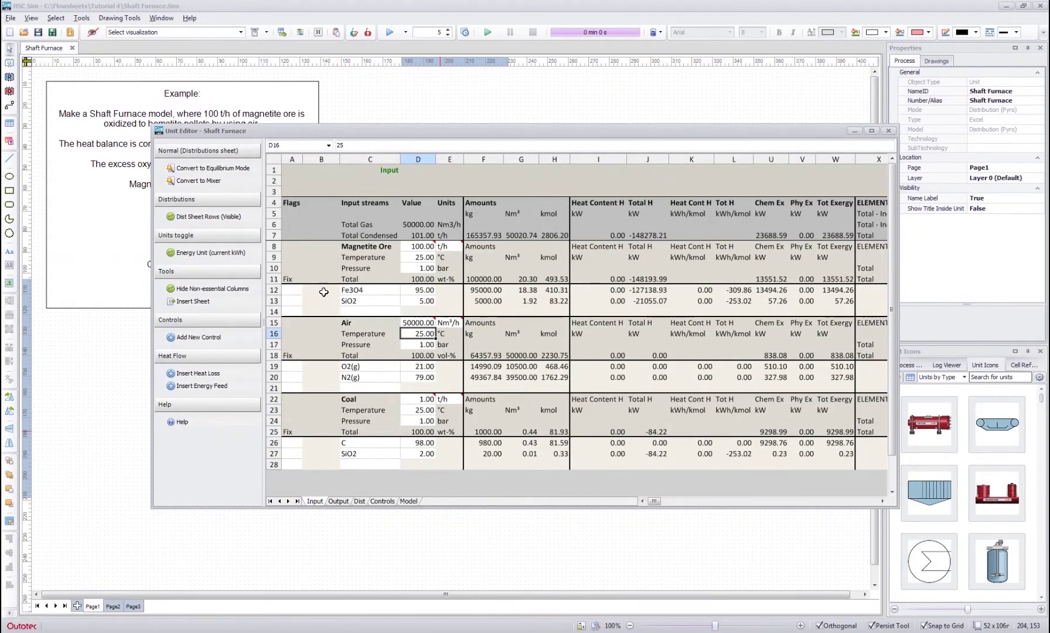
{"action": "left_click", "coordinate": [339, 501]}
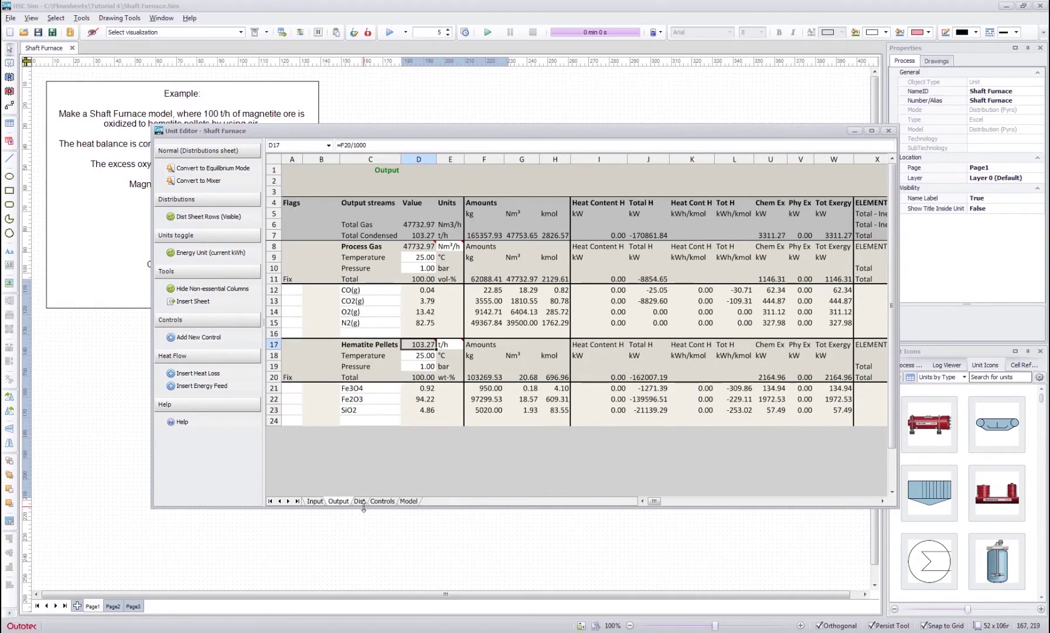
{"action": "left_click", "coordinate": [358, 501]}
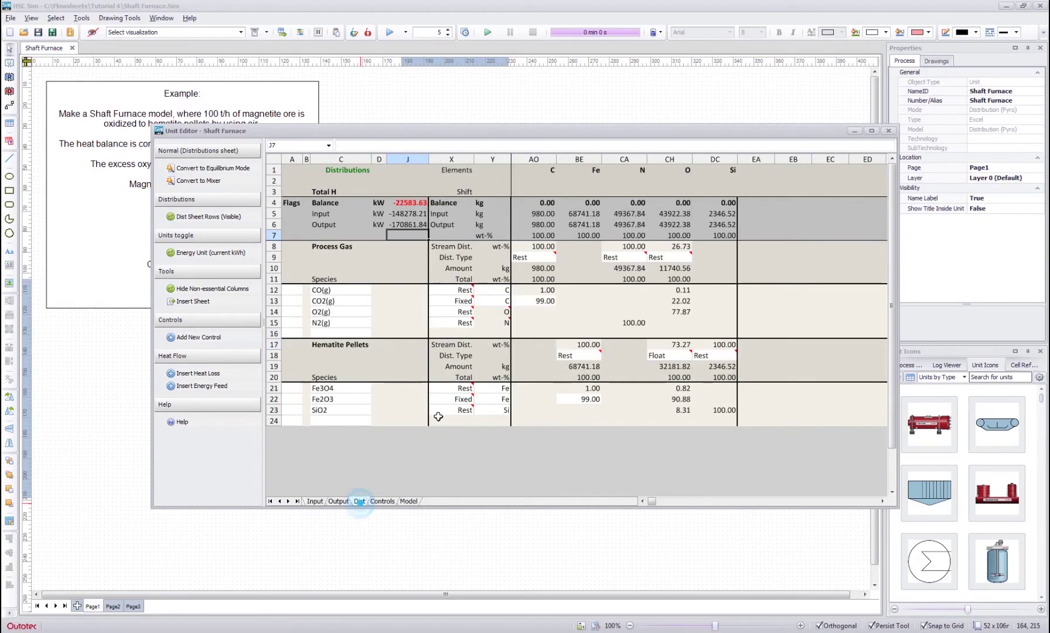
{"action": "left_click", "coordinate": [378, 278]}
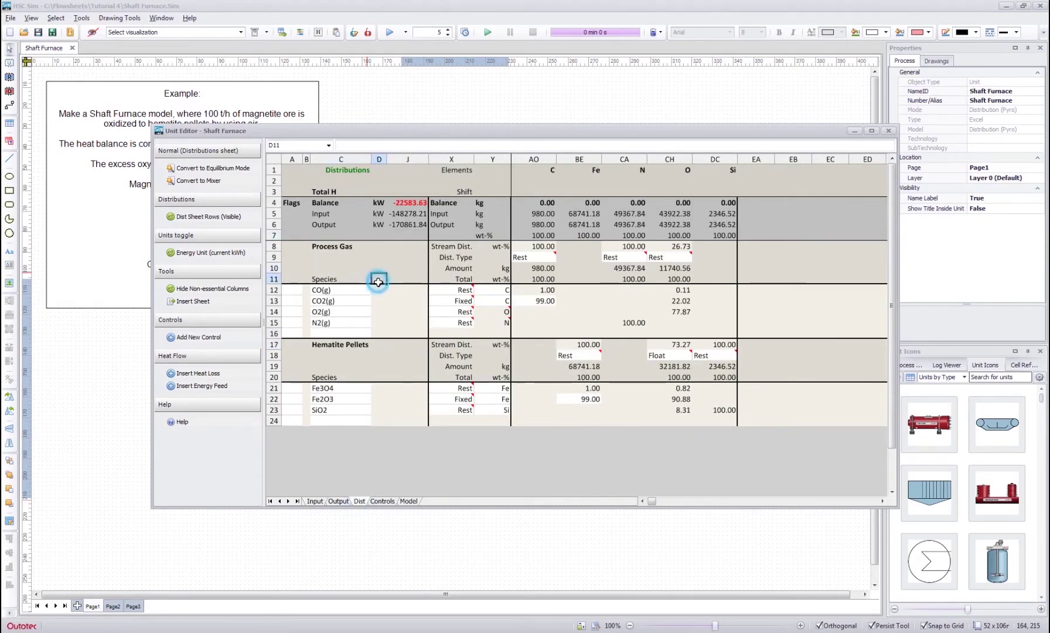
{"action": "left_click", "coordinate": [338, 501]}
{"action": "left_click", "coordinate": [315, 501]}
{"action": "left_click", "coordinate": [382, 501]}
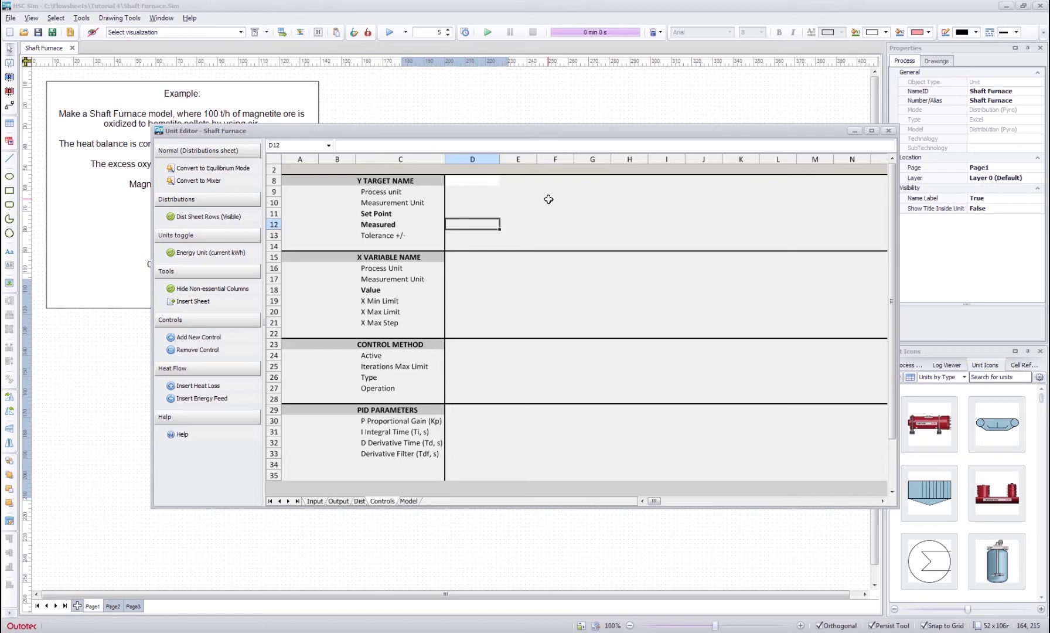
{"action": "left_click", "coordinate": [527, 243]}
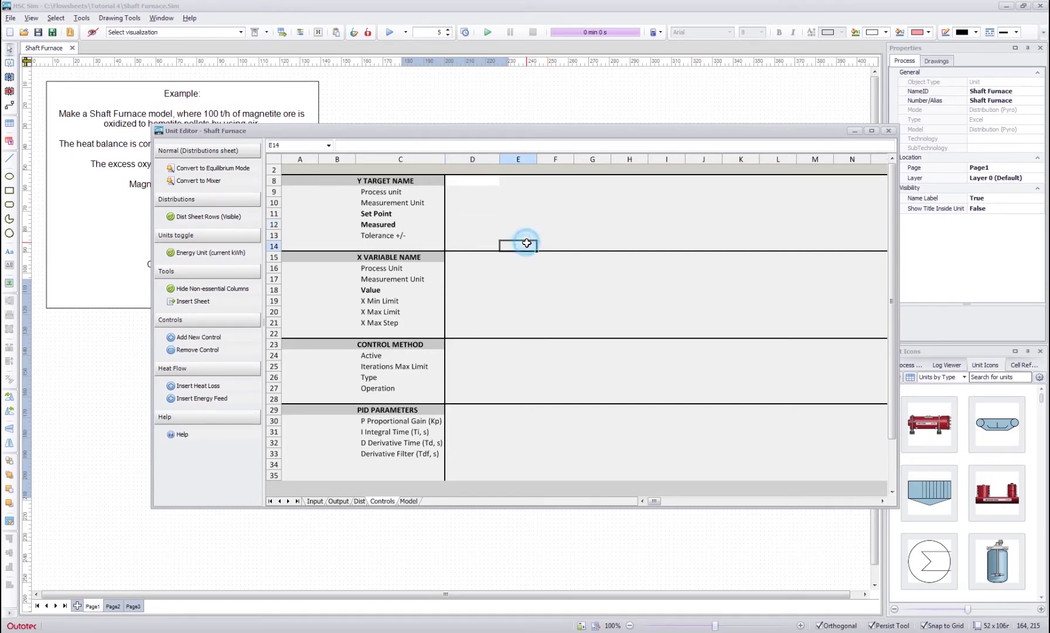
{"action": "left_click", "coordinate": [478, 181]}
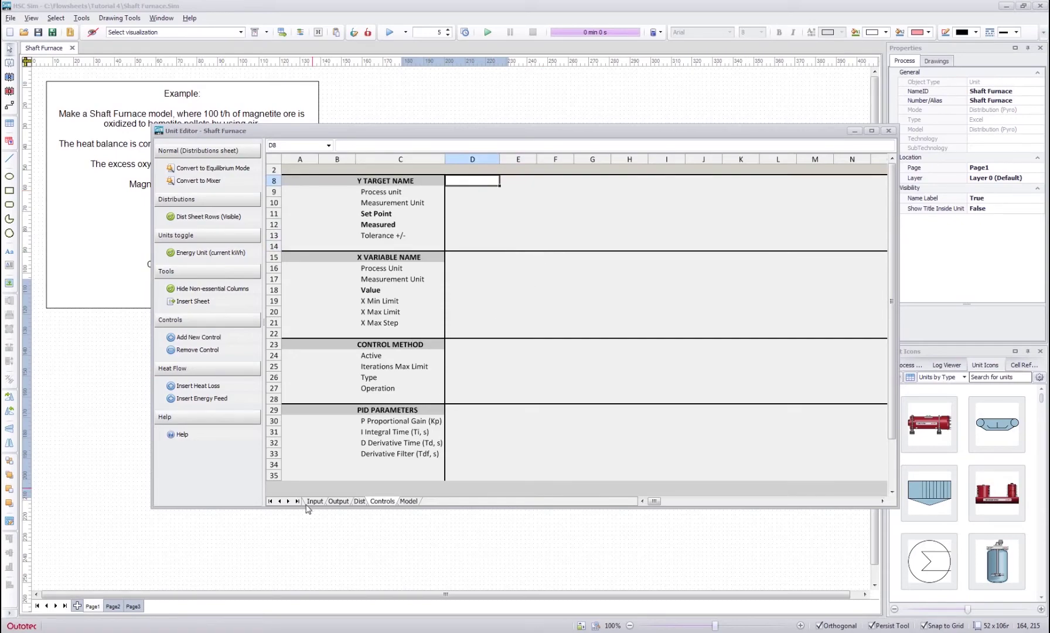
{"action": "left_click", "coordinate": [338, 501]}
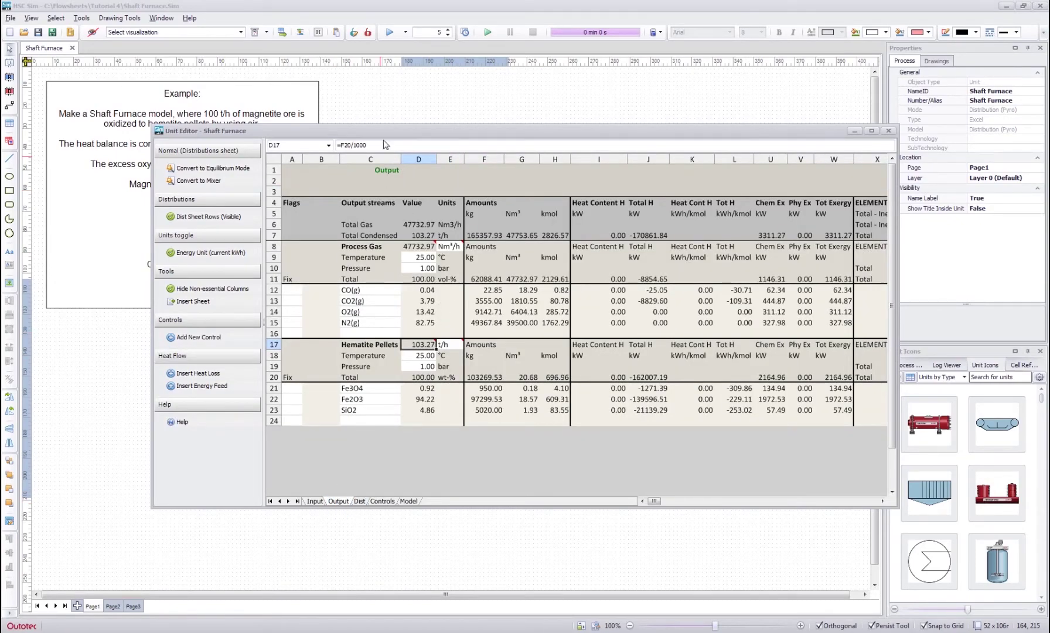
Check the O2 % formula in Output D14 and the heat-balance formula in Dist J4, then go to Controls
{"action": "left_click_drag", "start_coordinate": [382, 134], "coordinate": [503, 115]}
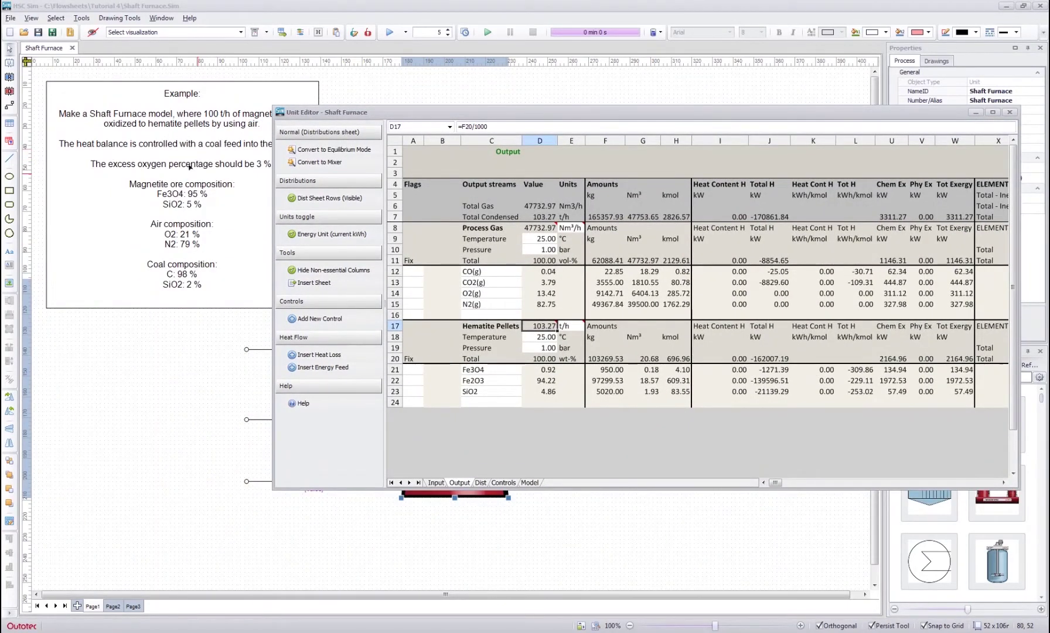
{"action": "left_click", "coordinate": [537, 290]}
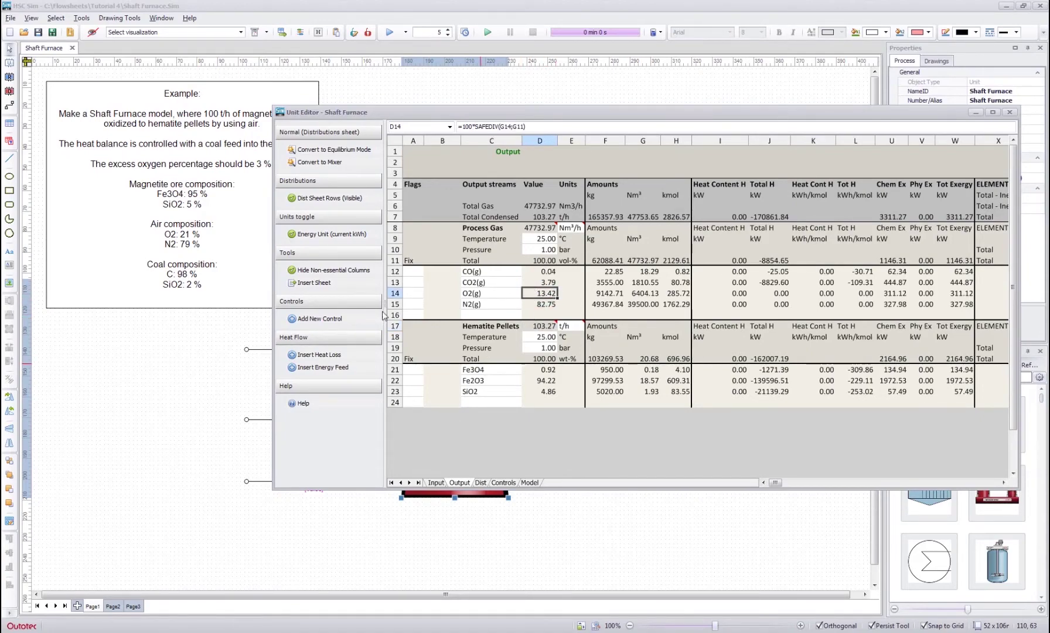
{"action": "left_click", "coordinate": [481, 482]}
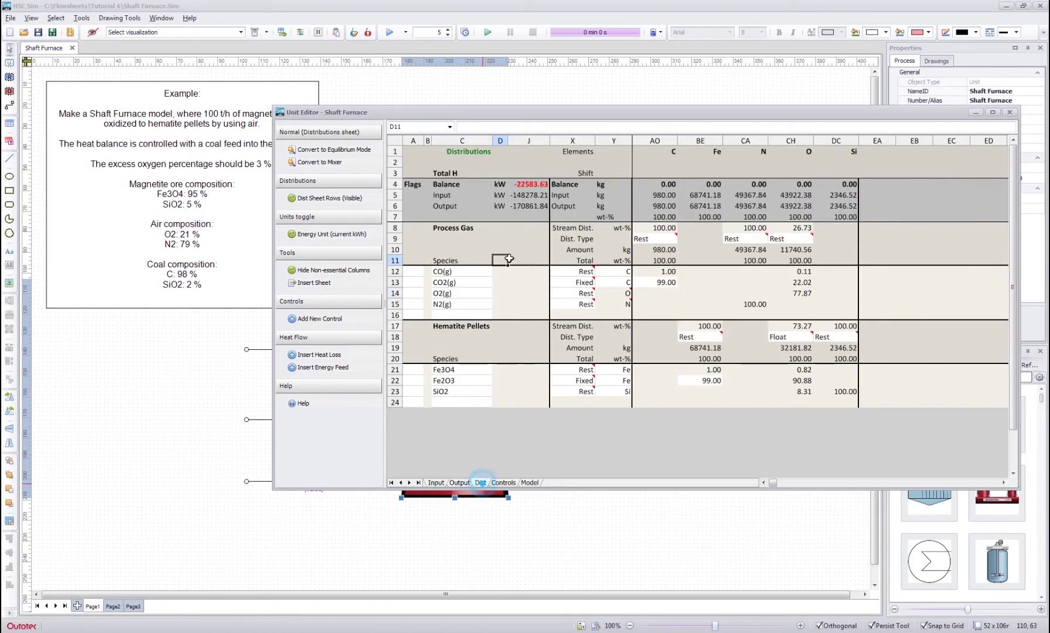
{"action": "left_click", "coordinate": [516, 183]}
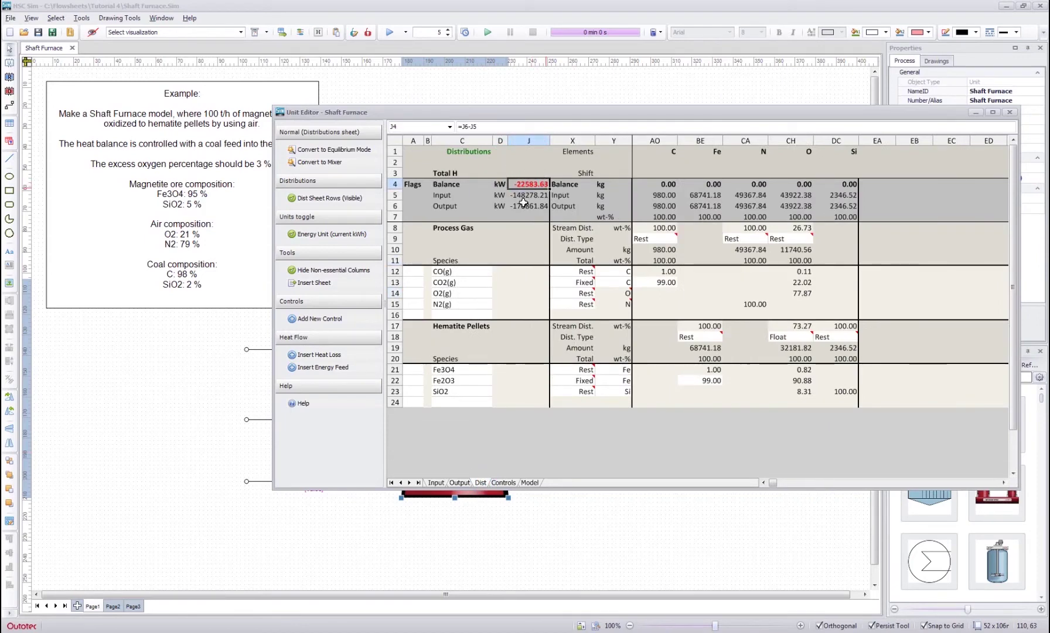
{"action": "left_click", "coordinate": [501, 482]}
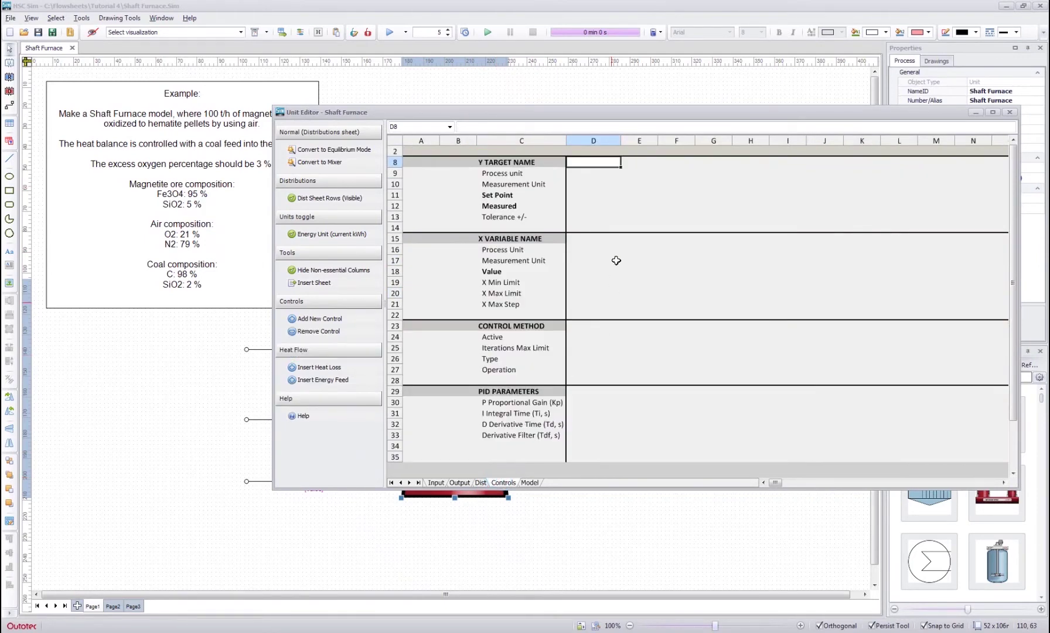
Create a new control by entering the target name 'O2 %' in cell D8
{"action": "left_click", "coordinate": [634, 175]}
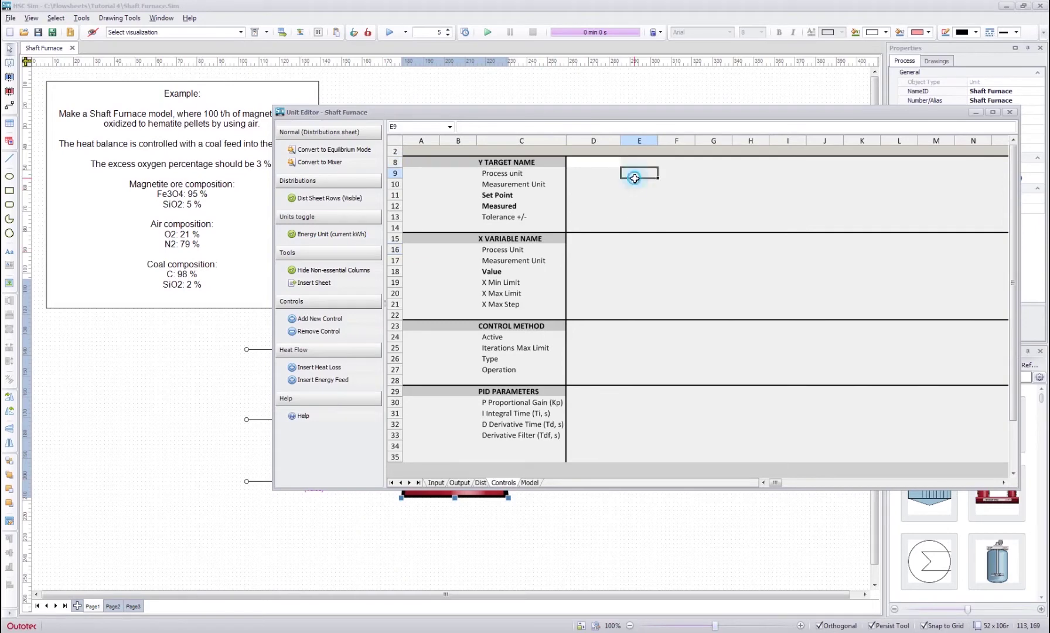
{"action": "left_click", "coordinate": [603, 164]}
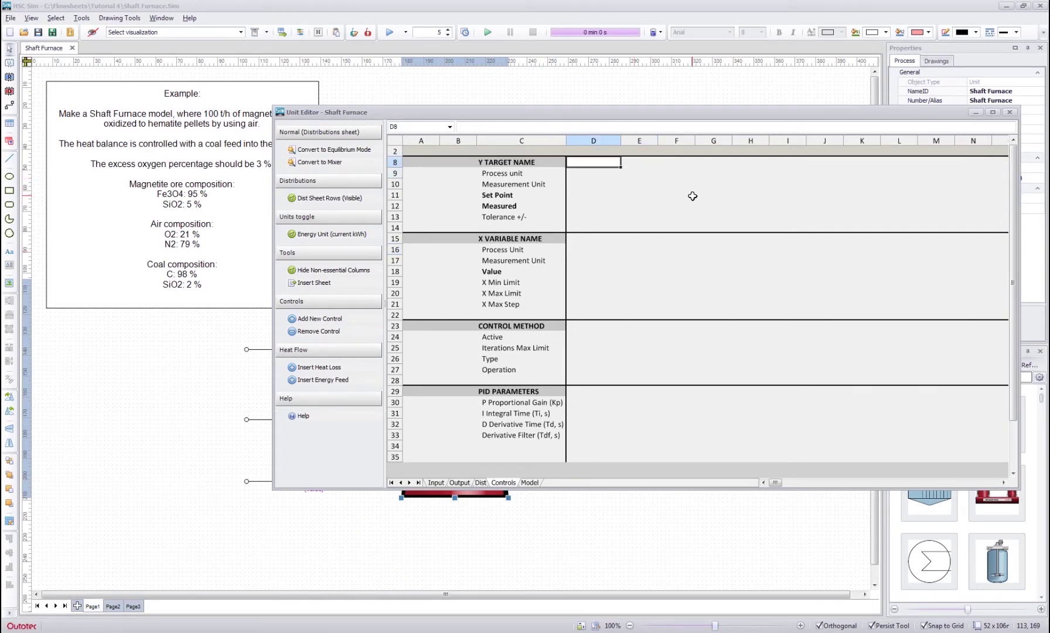
{"action": "type", "text": "O"}
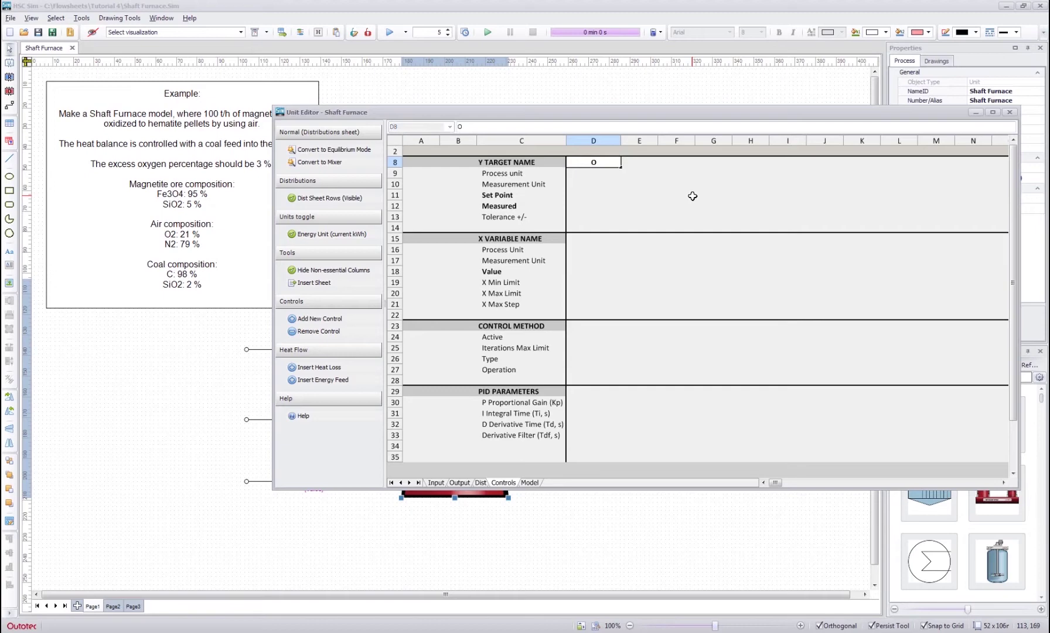
{"action": "type", "text": "2 %"}
{"action": "key", "text": "Return"}
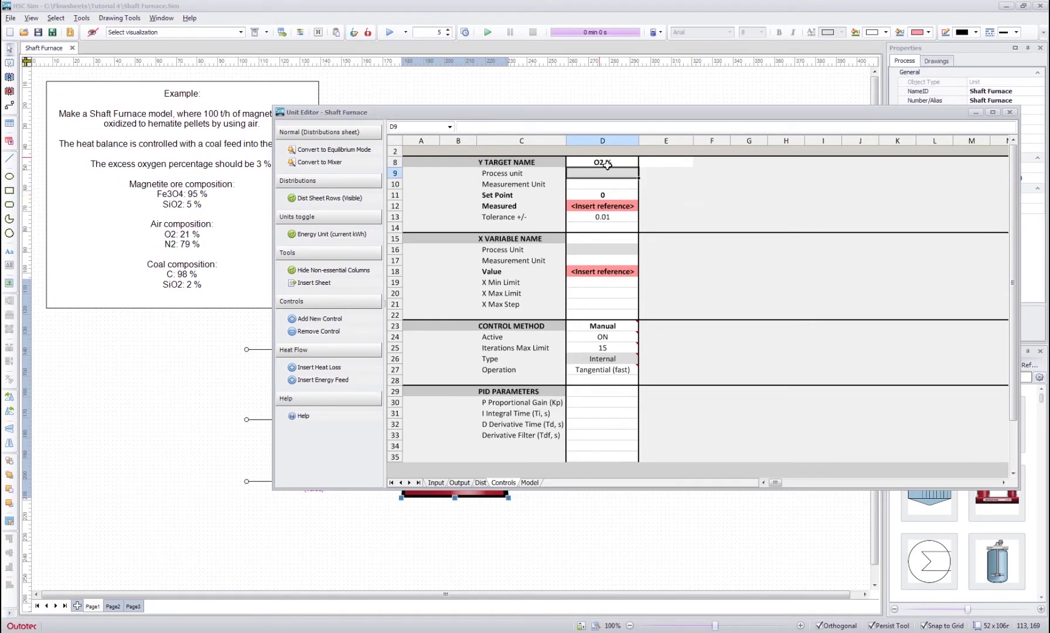
{"action": "left_click", "coordinate": [651, 159]}
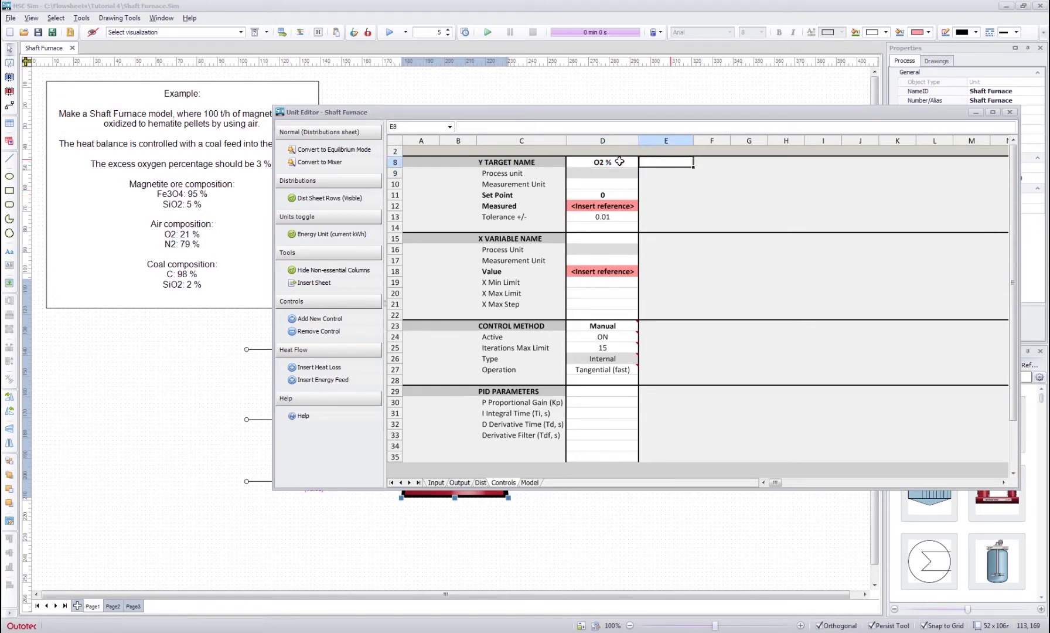
{"action": "left_click_drag", "start_coordinate": [620, 161], "coordinate": [603, 381]}
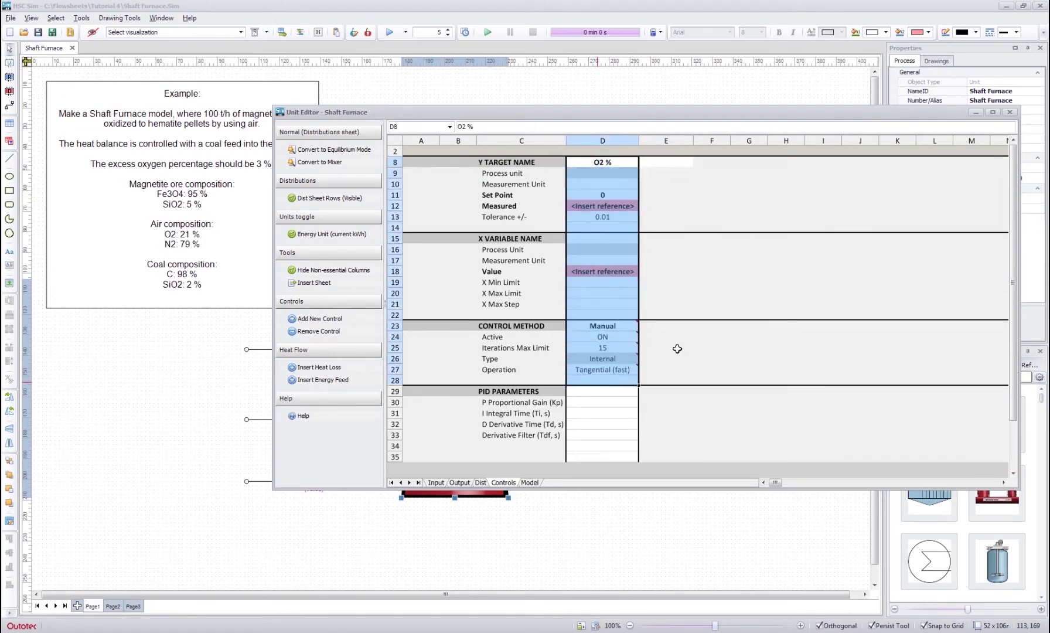
{"action": "left_click", "coordinate": [656, 192]}
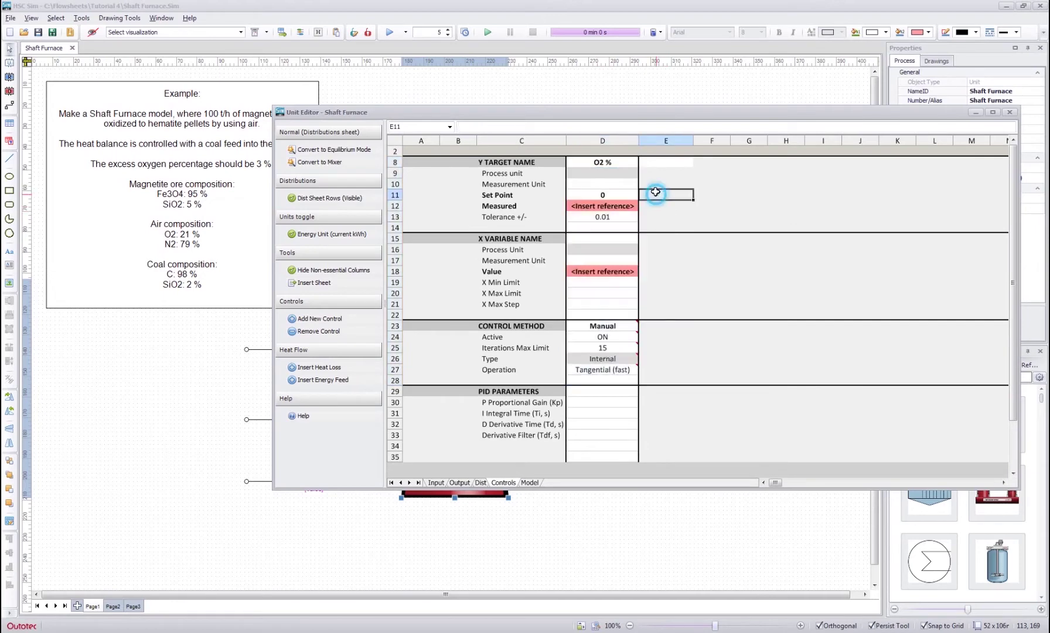
{"action": "left_click", "coordinate": [602, 174]}
{"action": "left_click", "coordinate": [508, 173]}
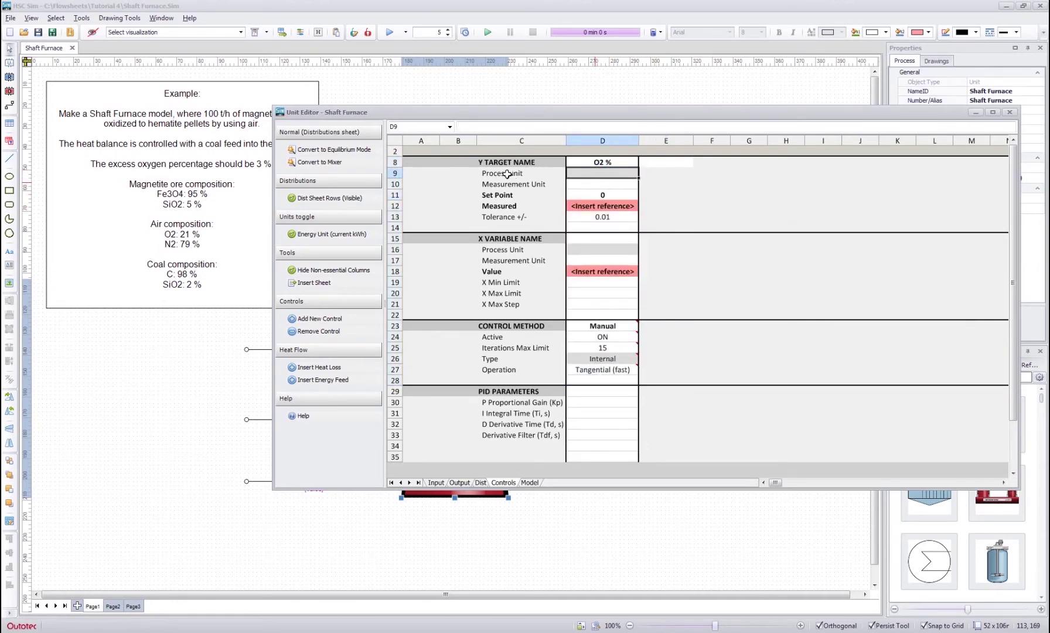
Set the target's measurement unit to % in D10 and review the Set Point and Measured rows
{"action": "left_click", "coordinate": [603, 182]}
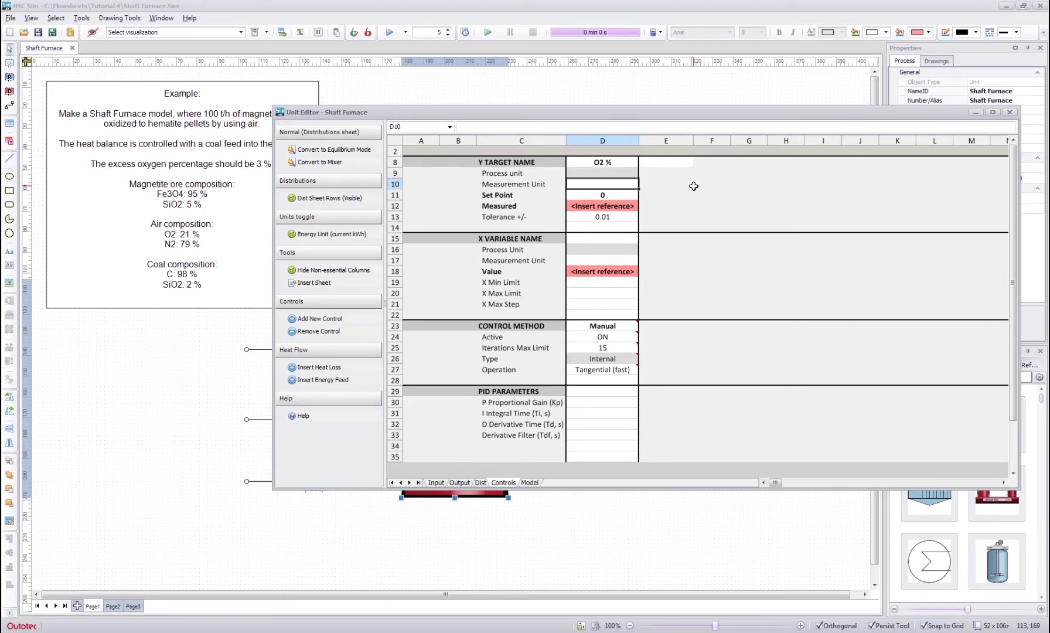
{"action": "type", "text": "%"}
{"action": "key", "text": "Return"}
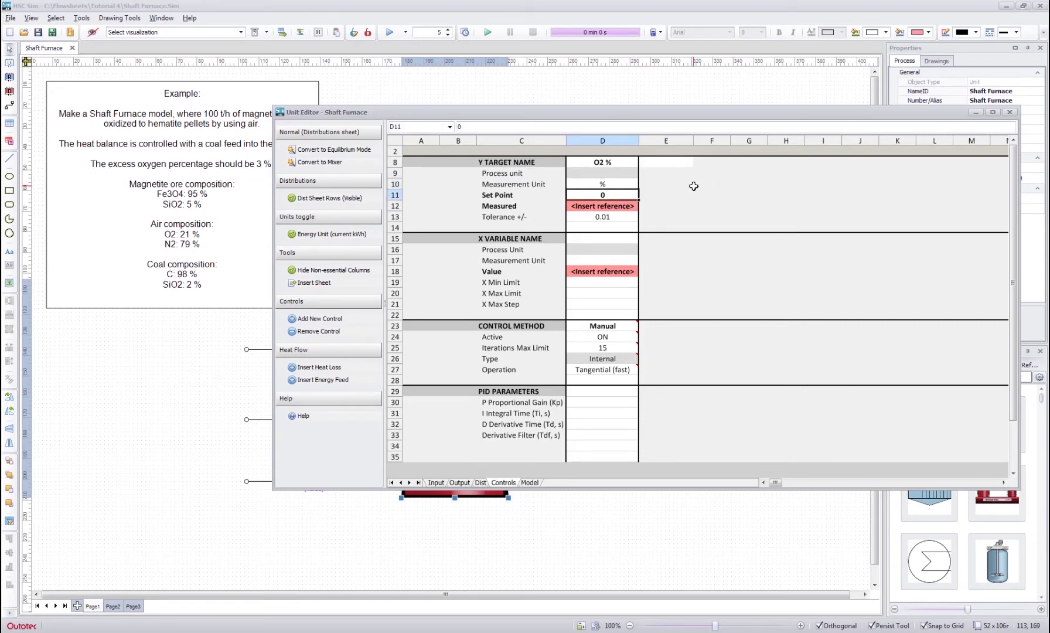
{"action": "left_click", "coordinate": [542, 194]}
{"action": "left_click", "coordinate": [583, 193]}
{"action": "left_click", "coordinate": [522, 192]}
{"action": "left_click", "coordinate": [525, 204]}
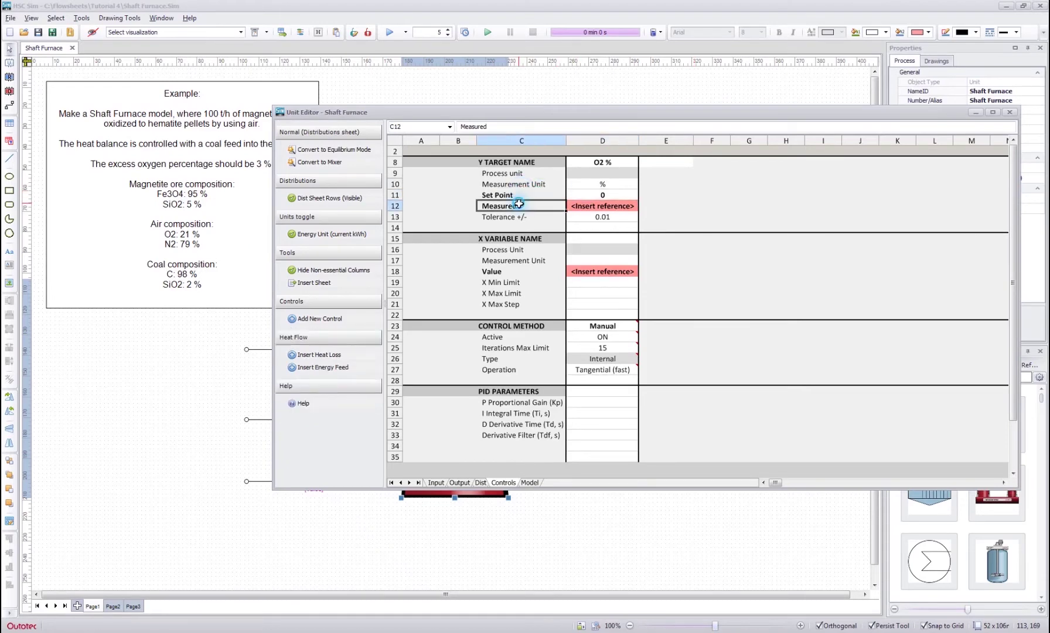
{"action": "left_click", "coordinate": [522, 196]}
{"action": "left_click", "coordinate": [525, 206]}
{"action": "left_click", "coordinate": [507, 272]}
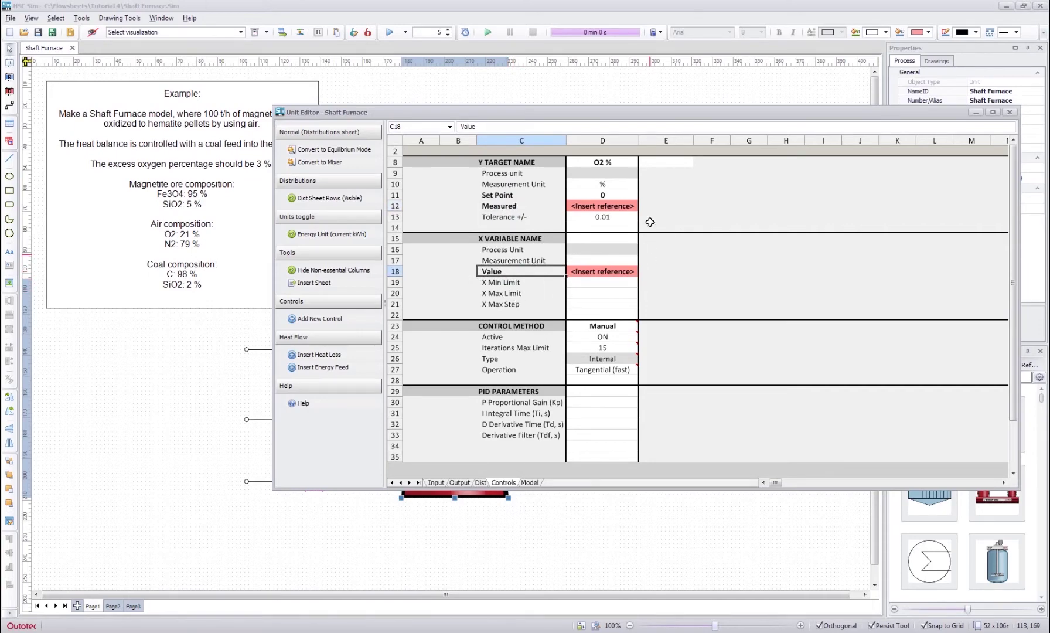
Enter a set point of 3 in D11 and select the empty Measured cell D12
{"action": "left_click", "coordinate": [523, 197]}
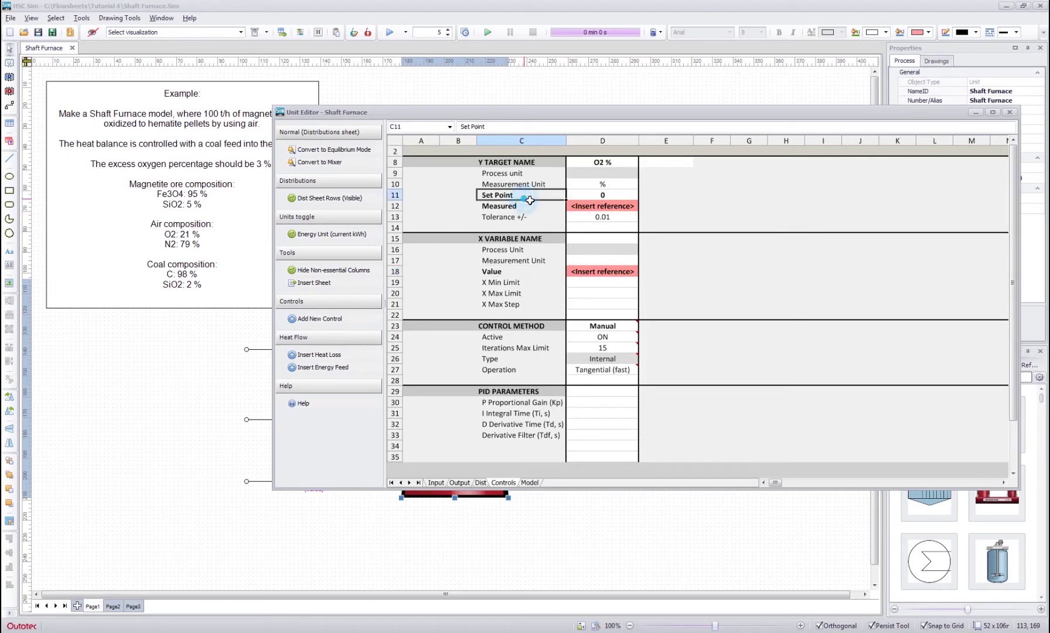
{"action": "left_click", "coordinate": [599, 197]}
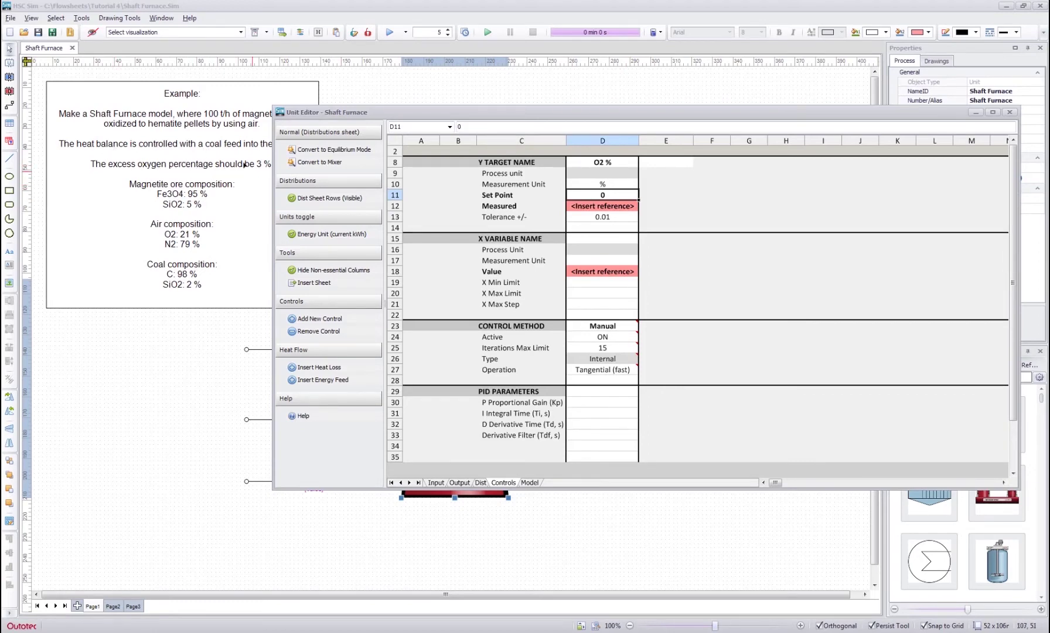
{"action": "left_click", "coordinate": [597, 193]}
{"action": "type", "text": "3"}
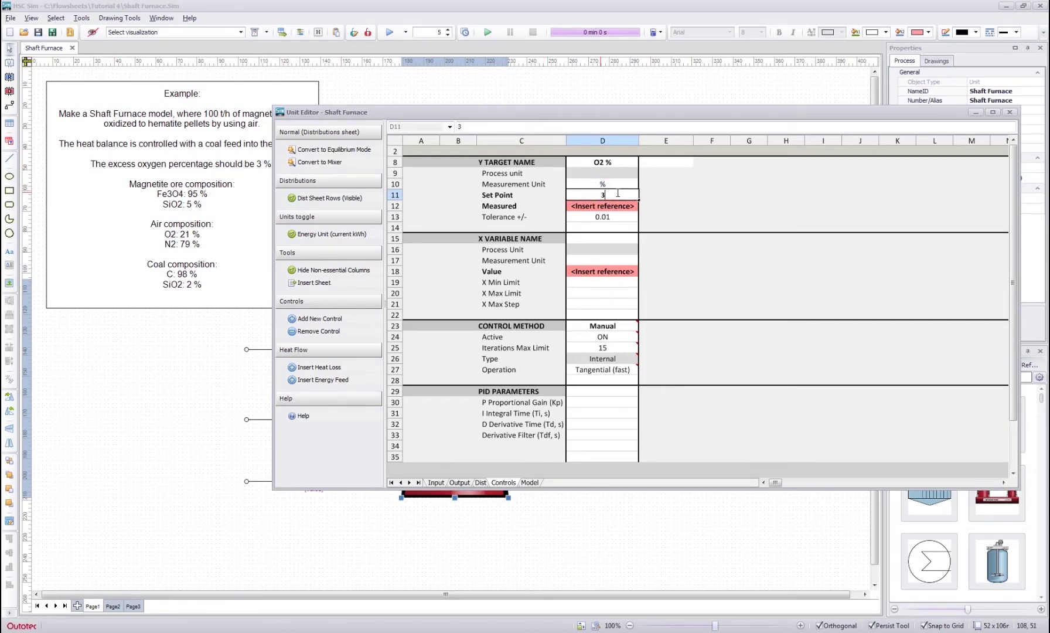
{"action": "key", "text": "Return"}
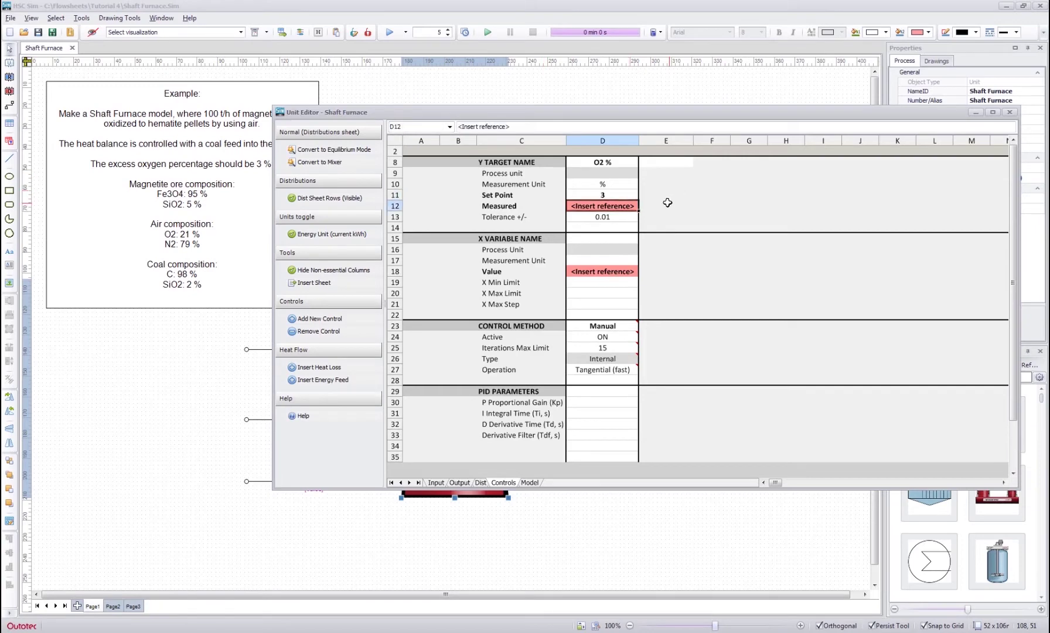
{"action": "left_click", "coordinate": [666, 195]}
{"action": "left_click", "coordinate": [502, 206]}
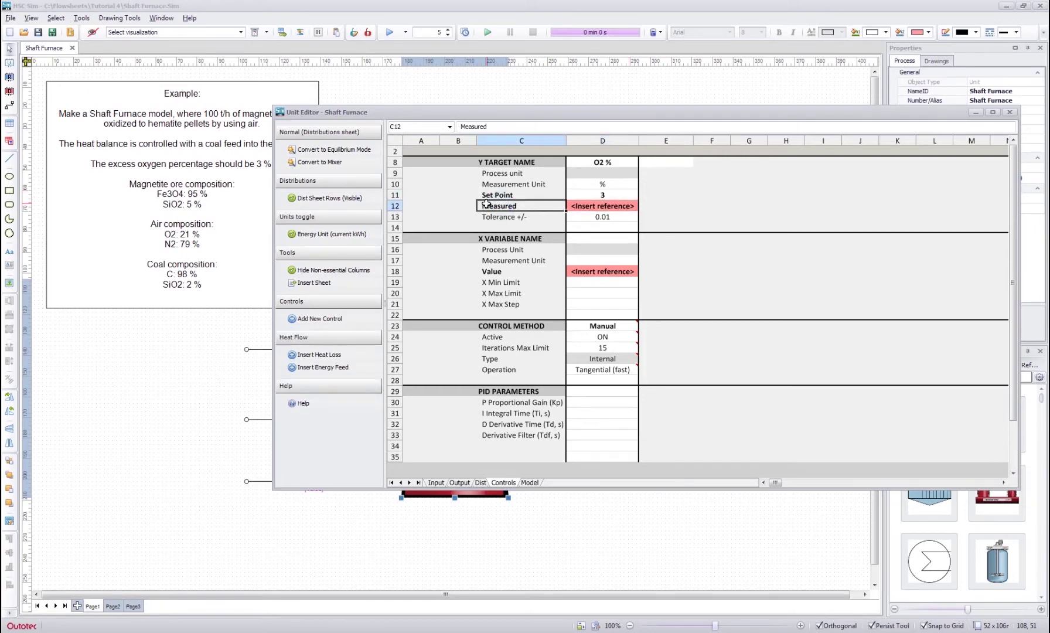
{"action": "left_click", "coordinate": [600, 207]}
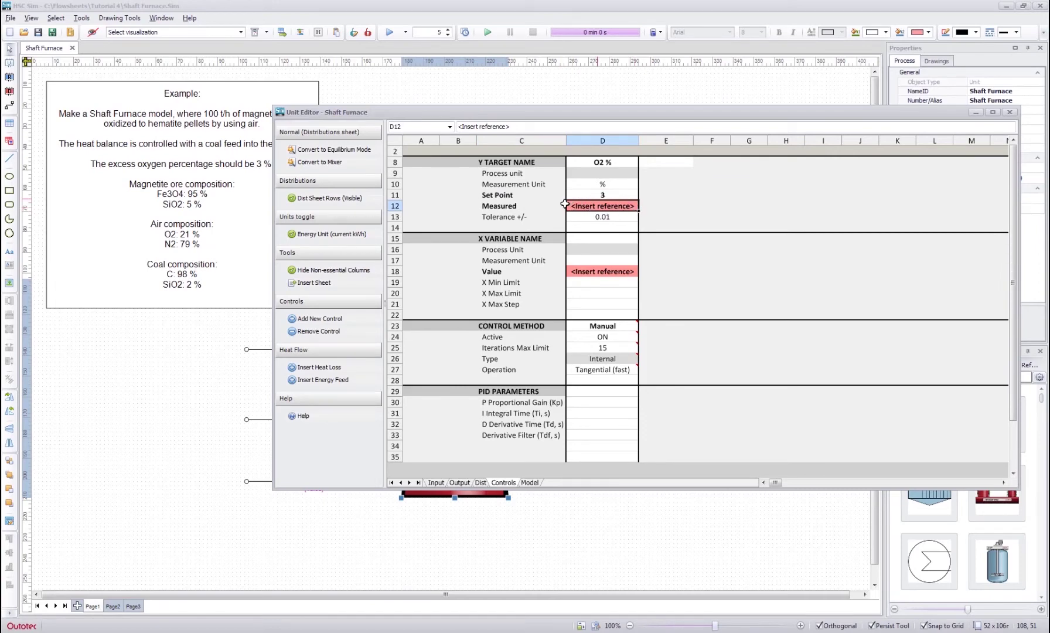
{"action": "left_click", "coordinate": [550, 202]}
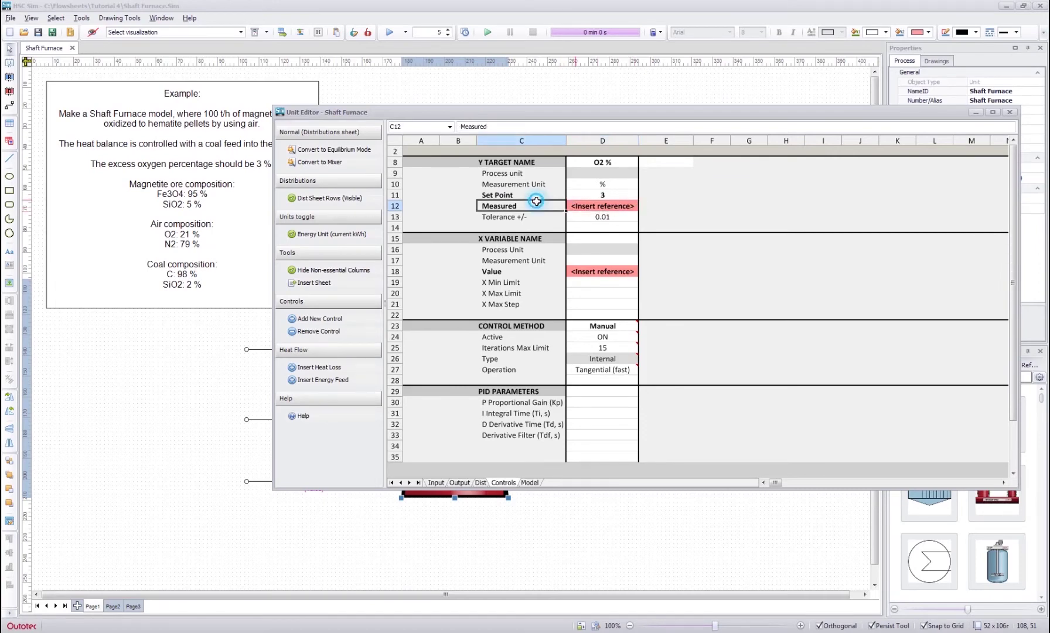
{"action": "left_click", "coordinate": [579, 205]}
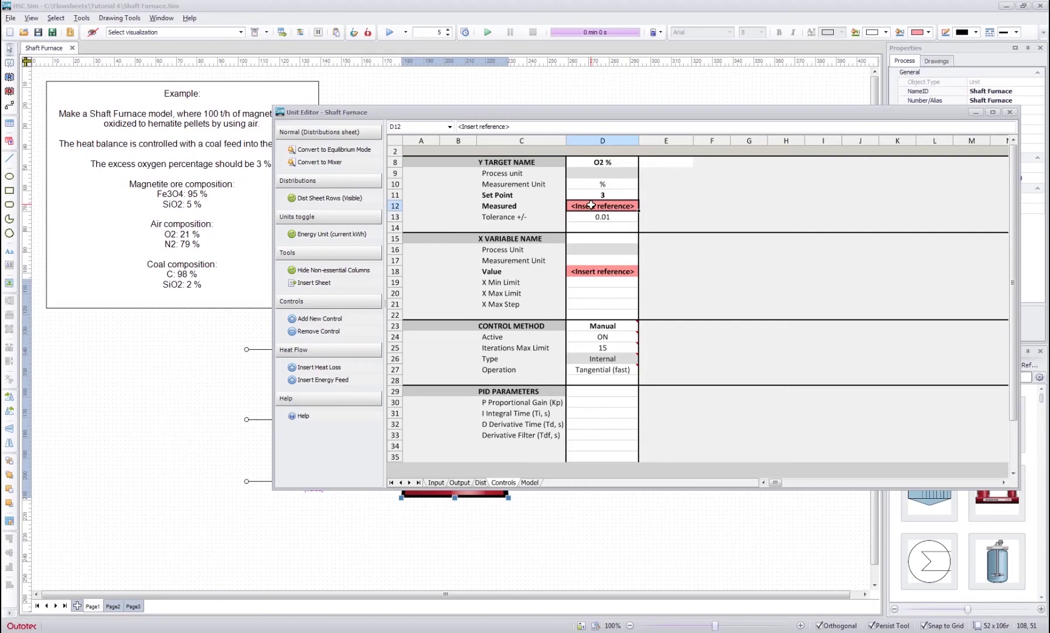
Copy the cell reference of the process gas O2(g) percentage in Output D14
{"action": "left_click", "coordinate": [460, 483]}
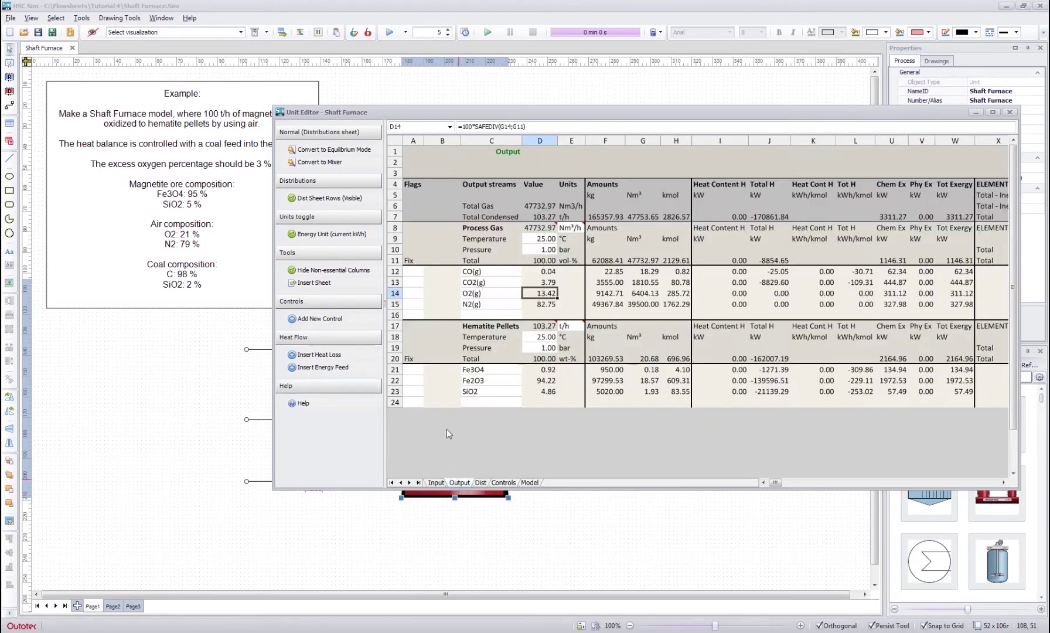
{"action": "left_click", "coordinate": [540, 292]}
{"action": "right_click", "coordinate": [541, 294]}
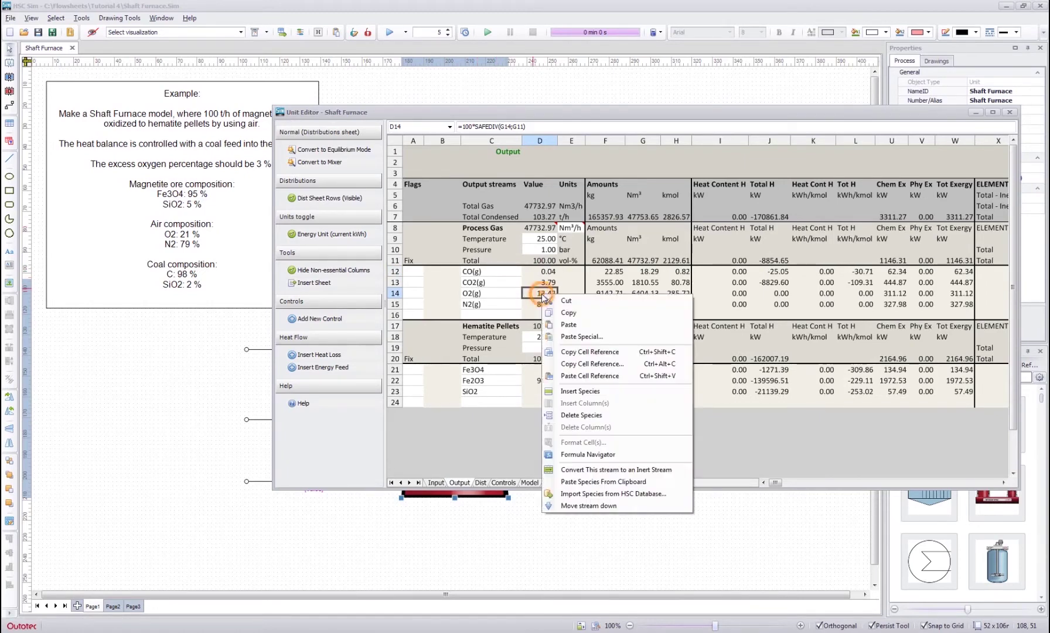
{"action": "left_click", "coordinate": [578, 353]}
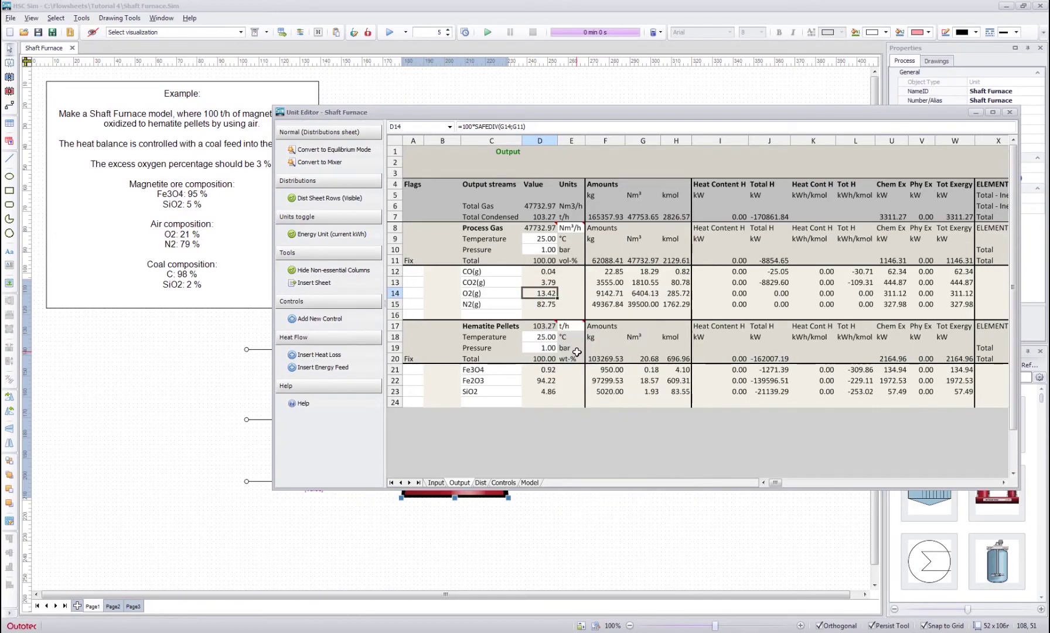
Paste the reference into Measured D12 so it reads =Output!D14 (13.417)
{"action": "left_click", "coordinate": [504, 482]}
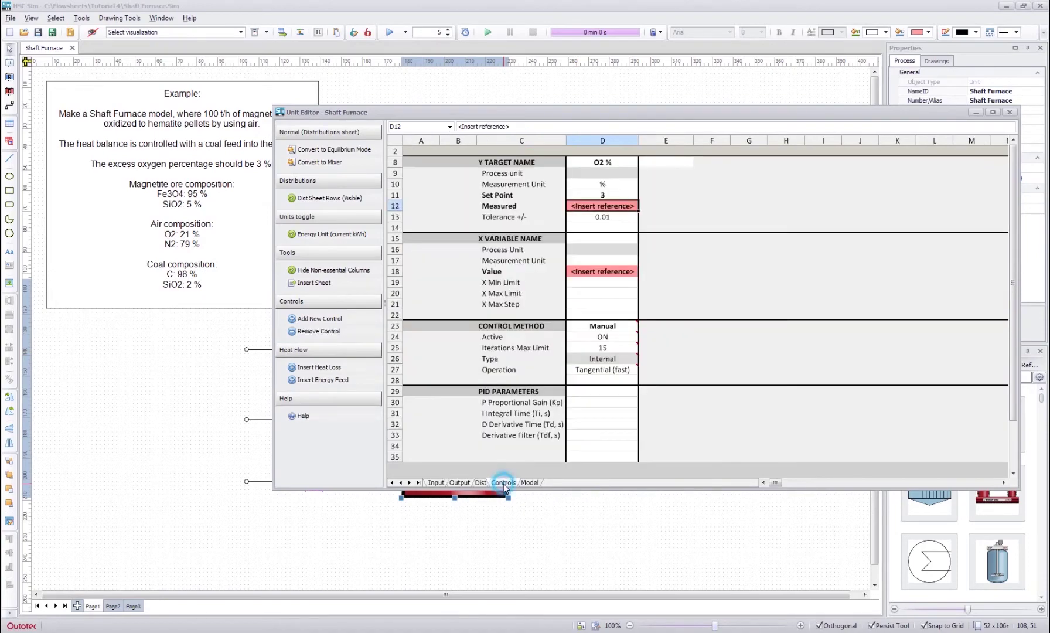
{"action": "left_click", "coordinate": [599, 205]}
{"action": "right_click", "coordinate": [599, 205]}
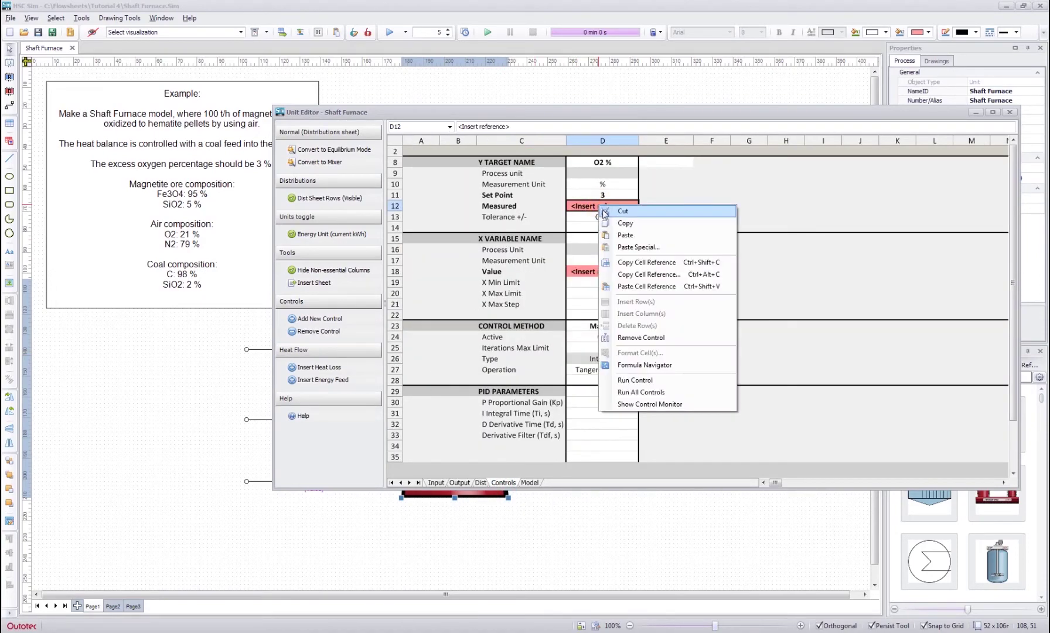
{"action": "left_click", "coordinate": [640, 286]}
{"action": "left_click", "coordinate": [659, 196]}
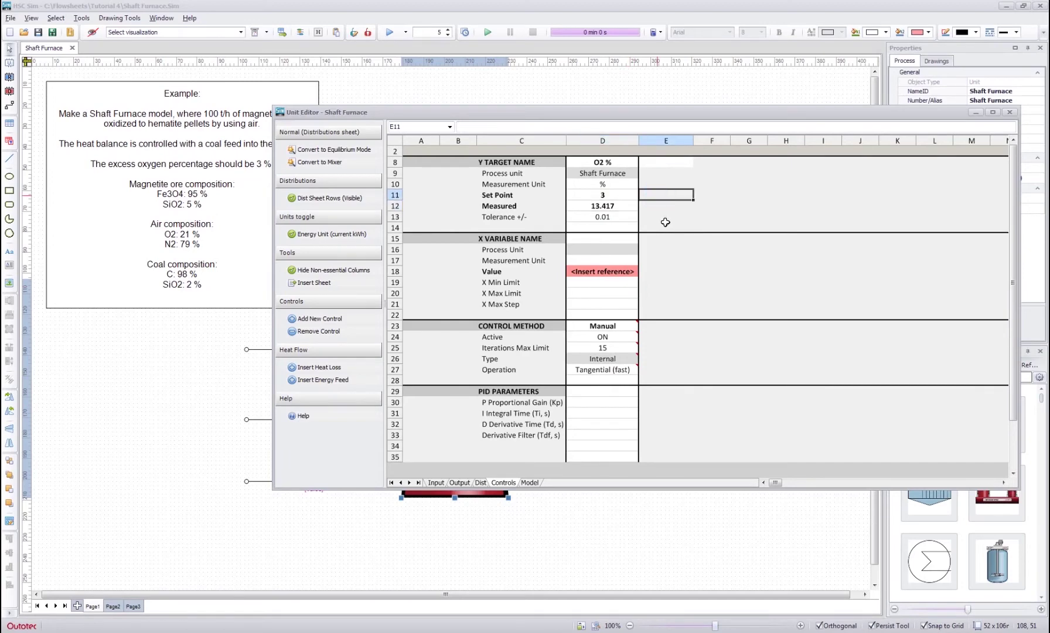
{"action": "left_click", "coordinate": [601, 204]}
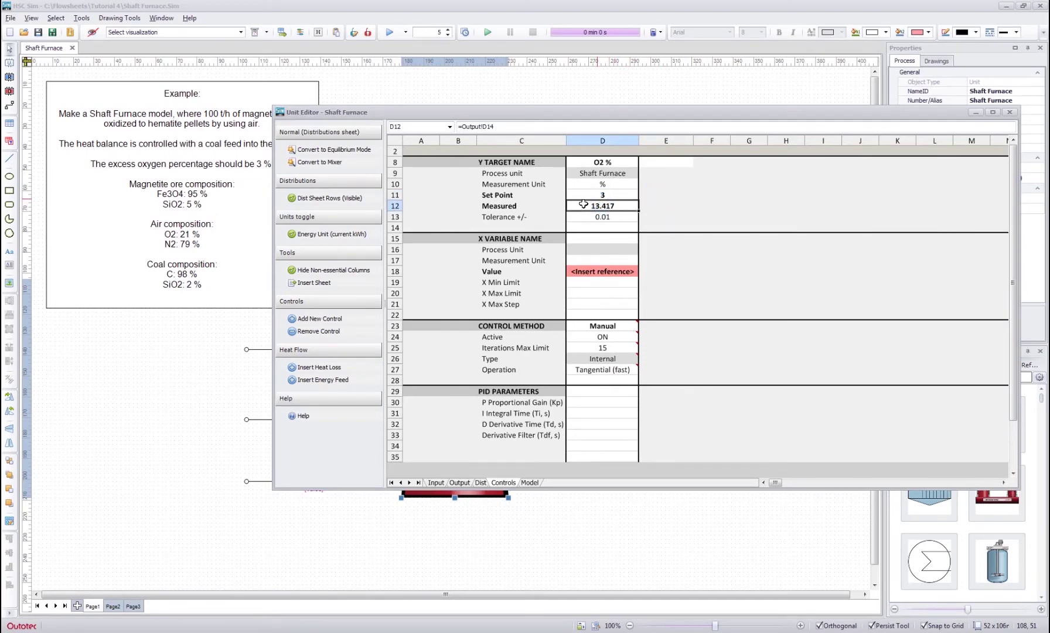
{"action": "left_click", "coordinate": [531, 204]}
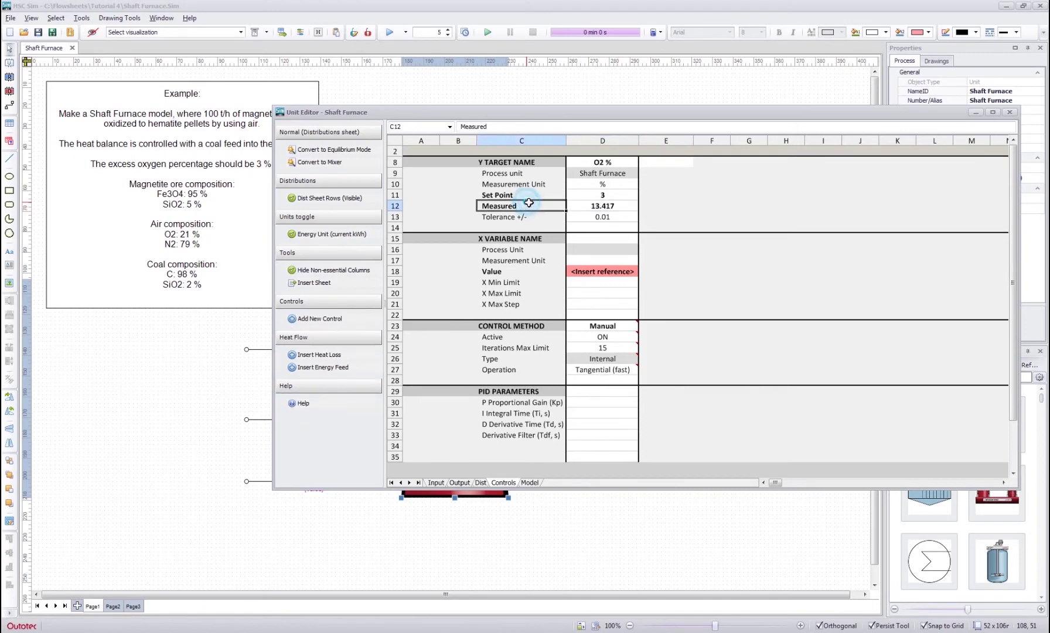
{"action": "left_click", "coordinate": [619, 208]}
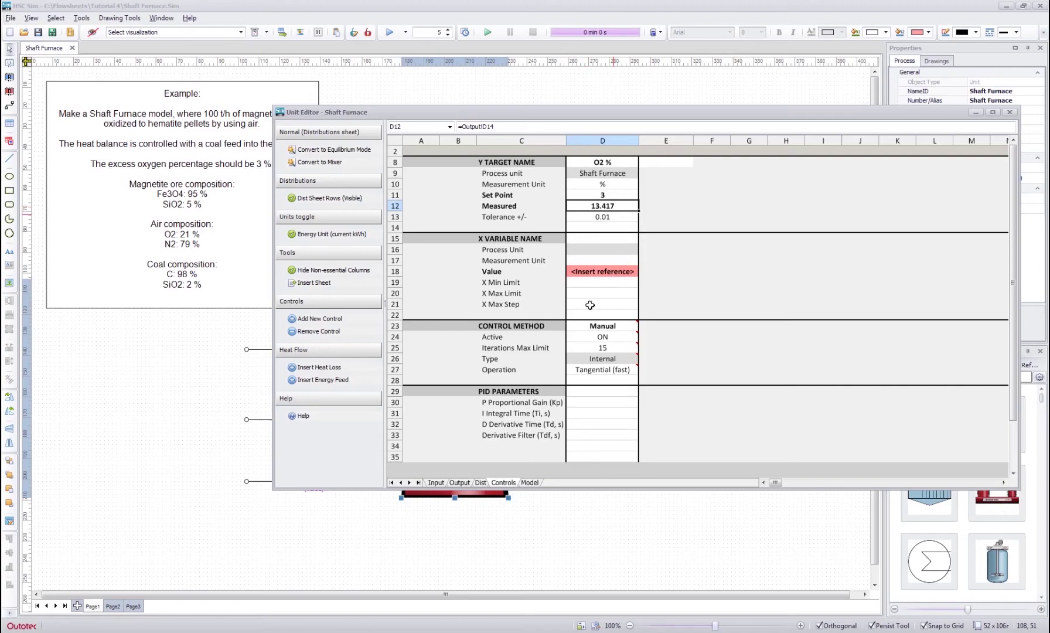
{"action": "left_click", "coordinate": [458, 483]}
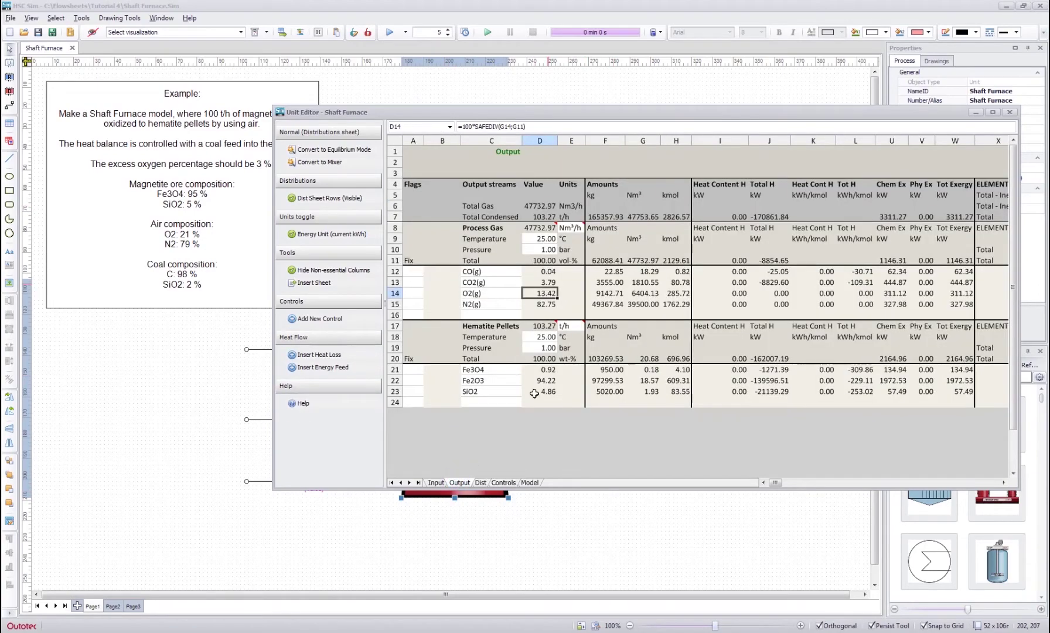
{"action": "left_click", "coordinate": [503, 483]}
Name the X variable 'Air Feed' in D15 and give it the unit Nm3/h
{"action": "left_click", "coordinate": [599, 239]}
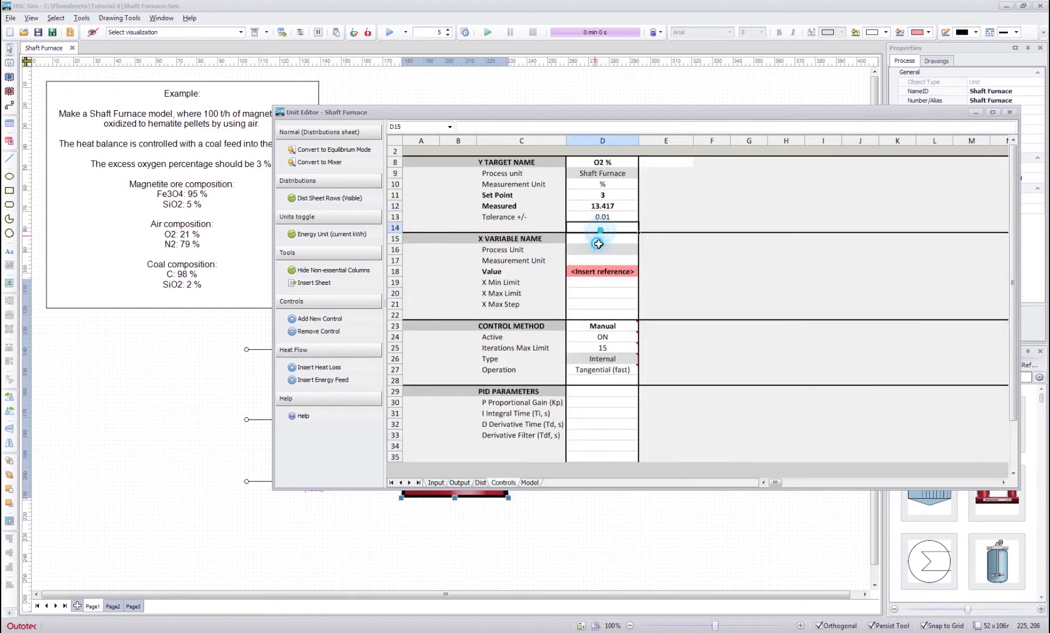
{"action": "left_click", "coordinate": [672, 242]}
{"action": "left_click", "coordinate": [614, 241]}
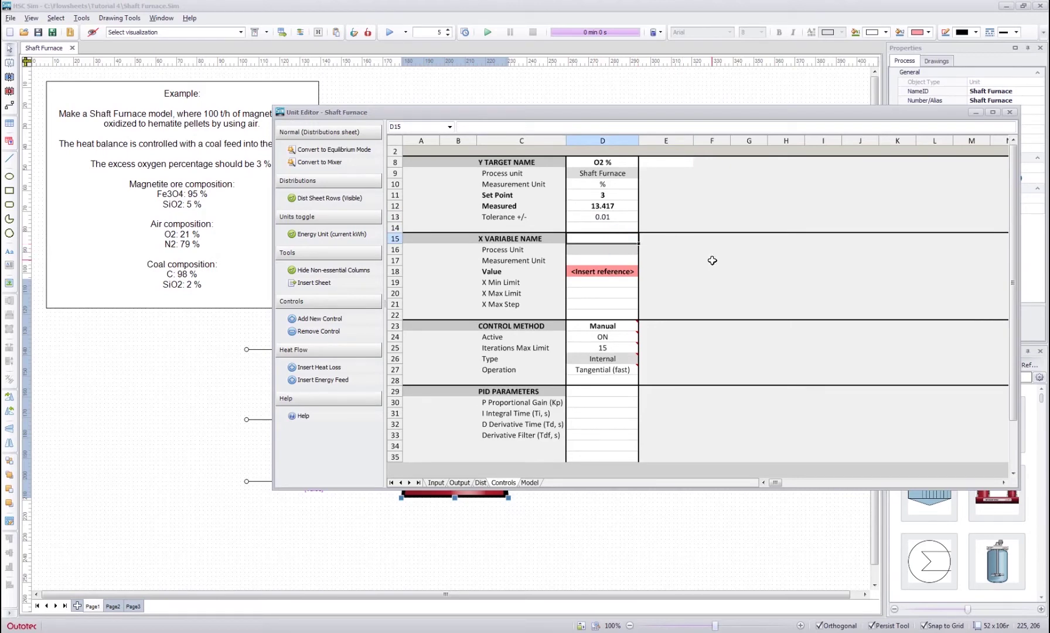
{"action": "left_click", "coordinate": [604, 206]}
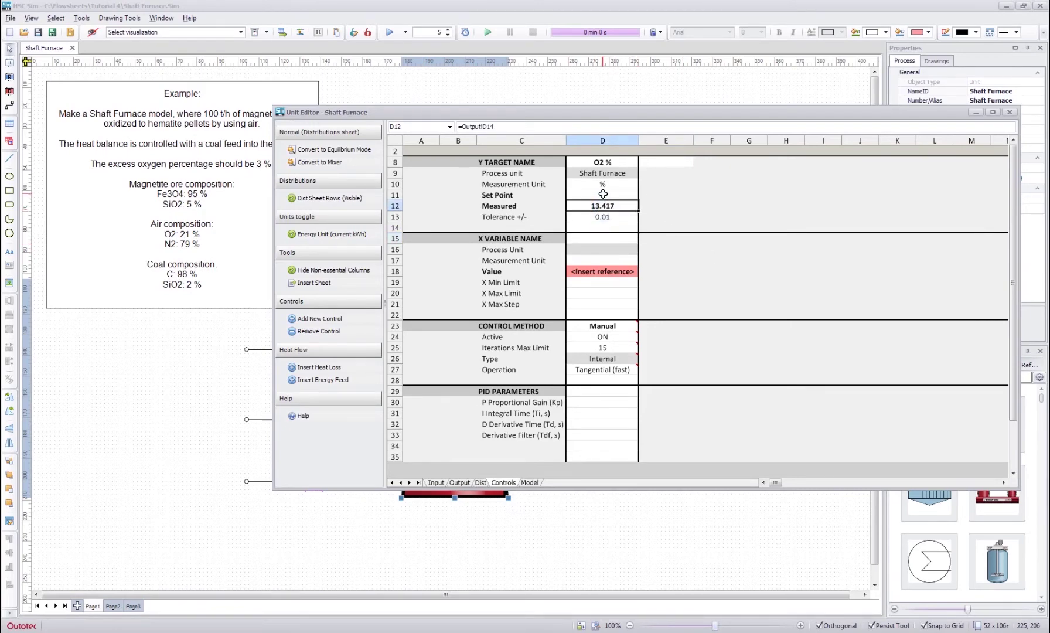
{"action": "left_click", "coordinate": [591, 194]}
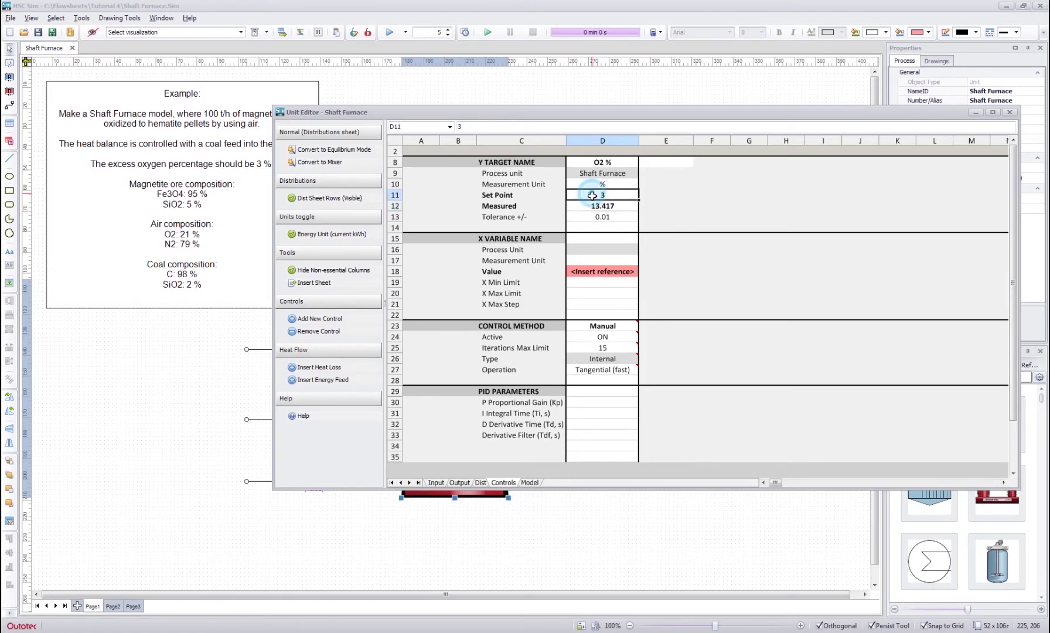
{"action": "left_click", "coordinate": [591, 239]}
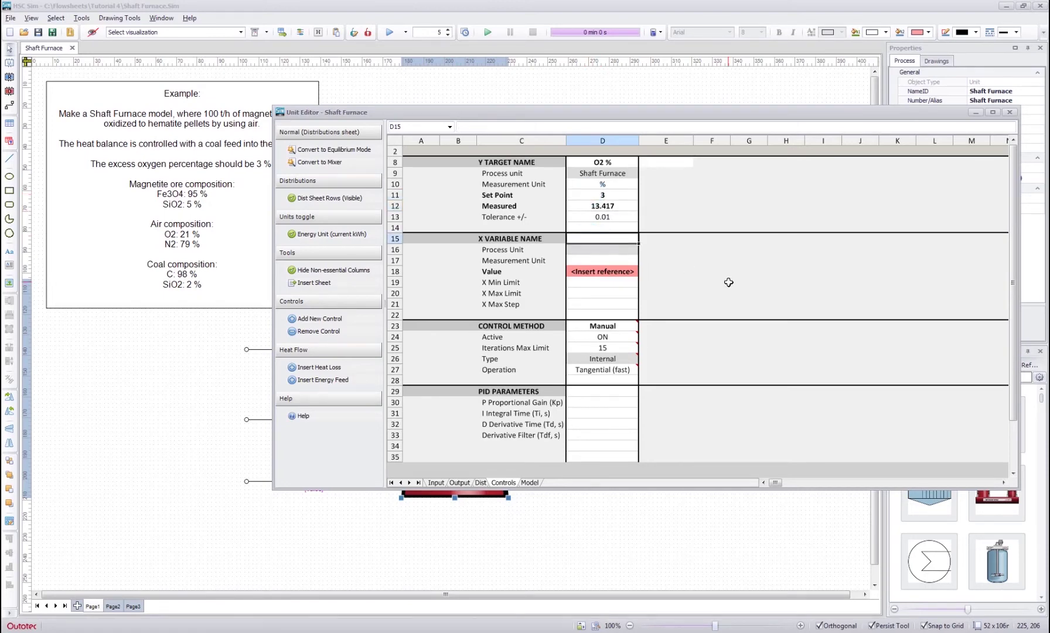
{"action": "type", "text": "Air Feed"}
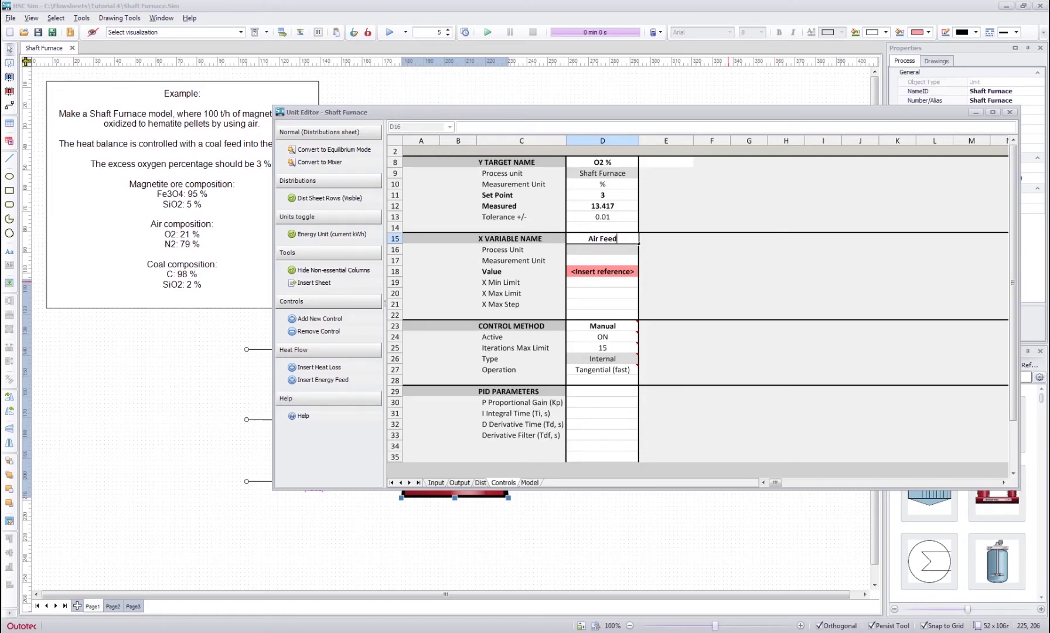
{"action": "key", "text": "Return"}
{"action": "key", "text": "Down"}
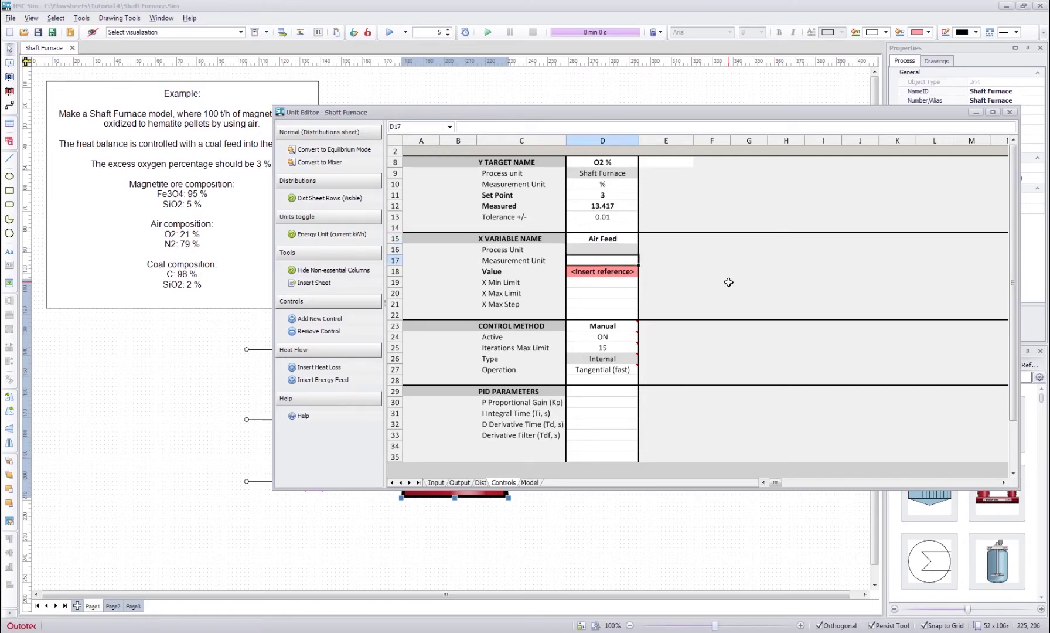
{"action": "type", "text": "Nm3"}
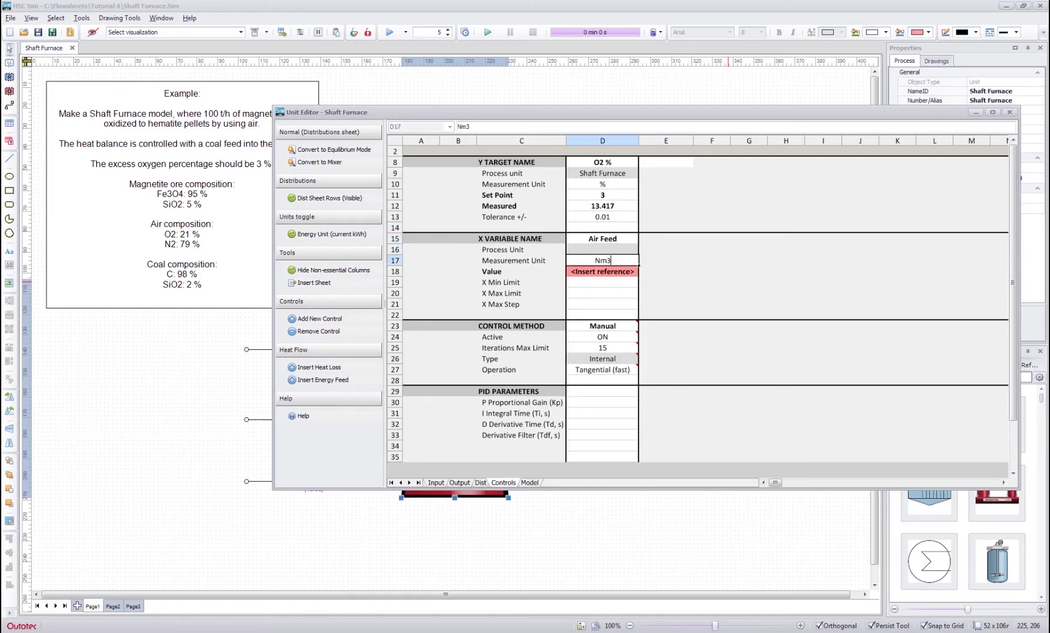
{"action": "type", "text": "/h"}
{"action": "key", "text": "Return"}
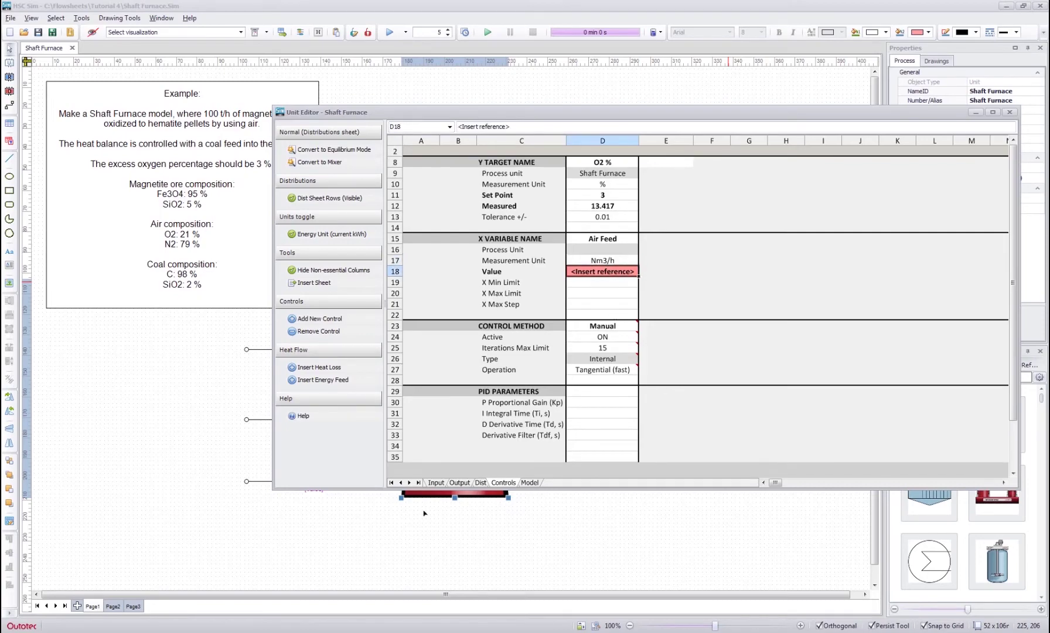
{"action": "left_click", "coordinate": [434, 482]}
{"action": "left_click", "coordinate": [473, 304]}
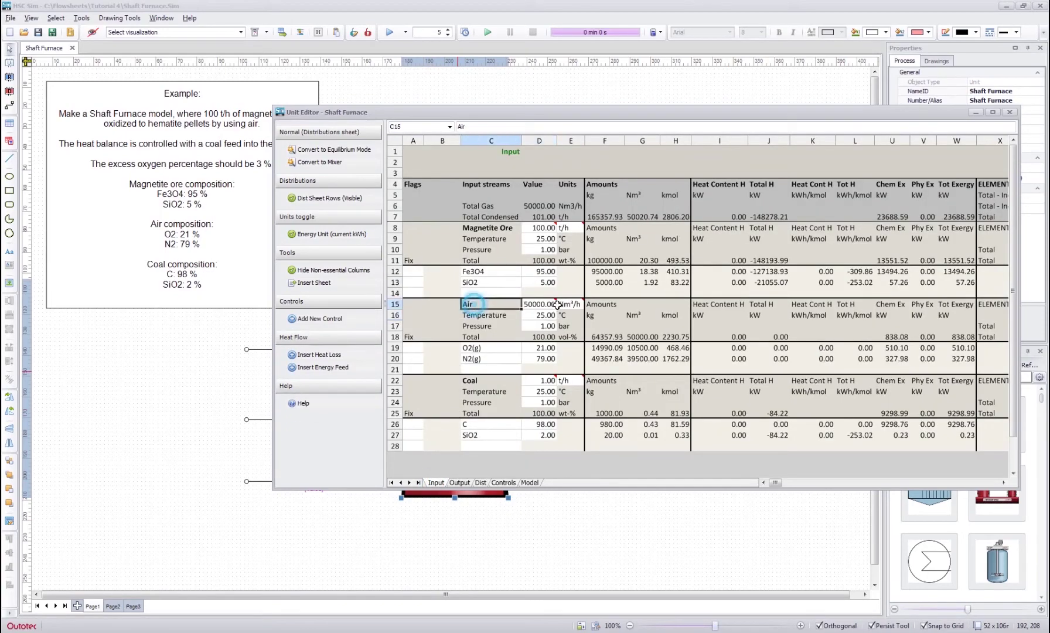
{"action": "left_click", "coordinate": [533, 302]}
{"action": "right_click", "coordinate": [533, 302]}
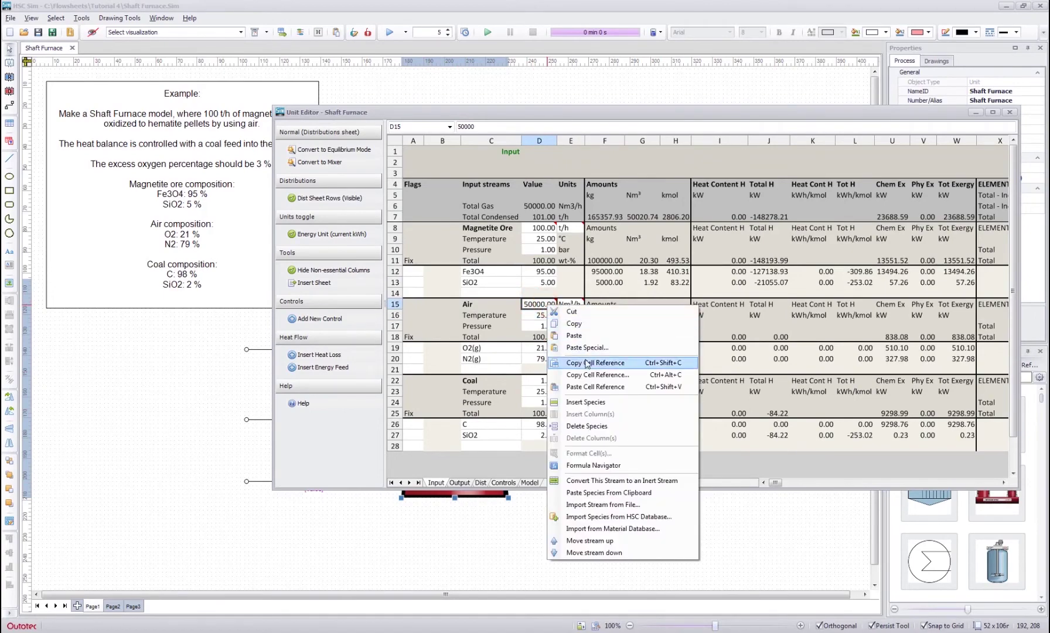
{"action": "left_click", "coordinate": [500, 476]}
{"action": "left_click", "coordinate": [502, 482]}
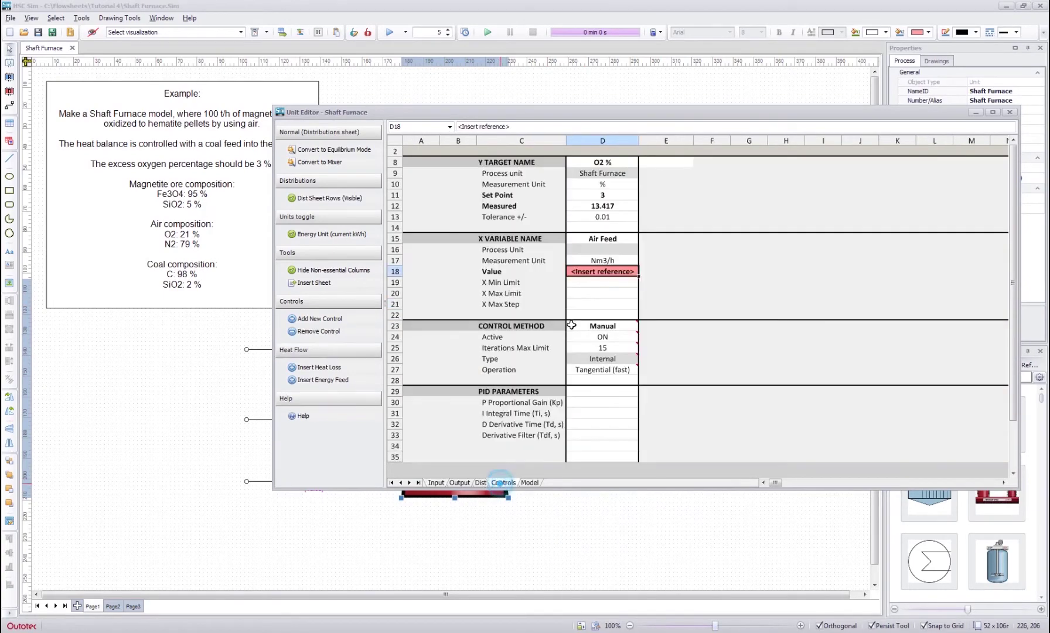
{"action": "right_click", "coordinate": [588, 272]}
{"action": "left_click", "coordinate": [648, 354]}
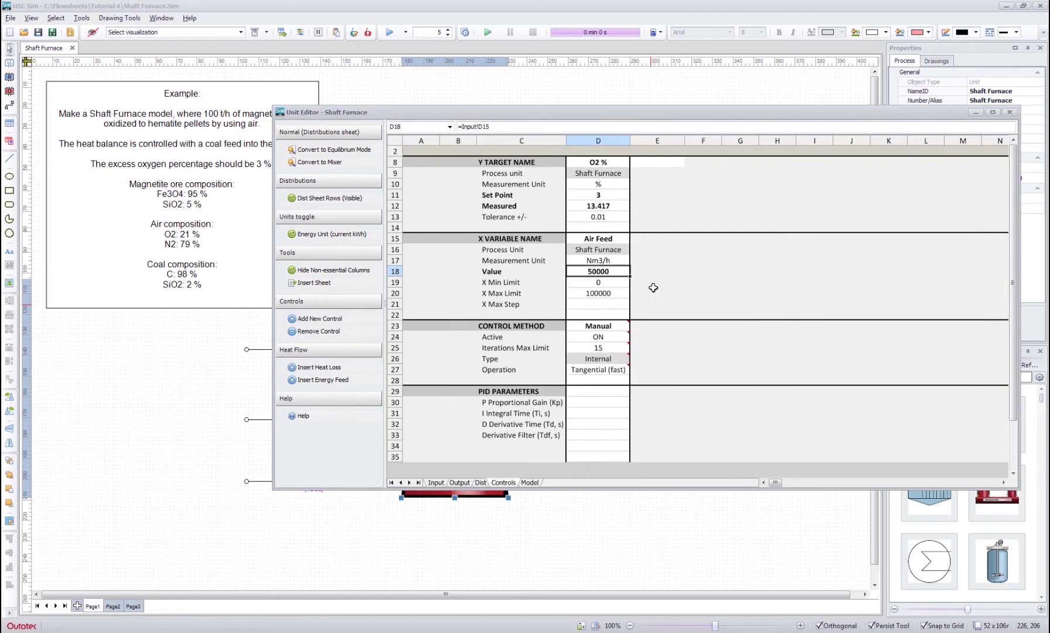
{"action": "left_click", "coordinate": [613, 295]}
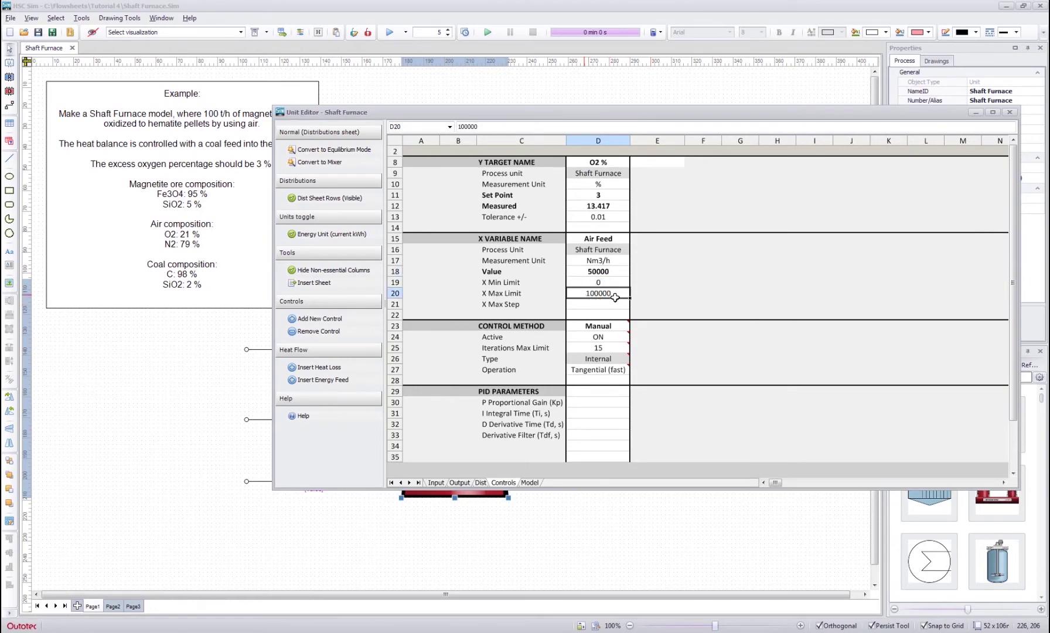
{"action": "left_click_drag", "start_coordinate": [566, 291], "coordinate": [592, 291]}
{"action": "left_click", "coordinate": [588, 283]}
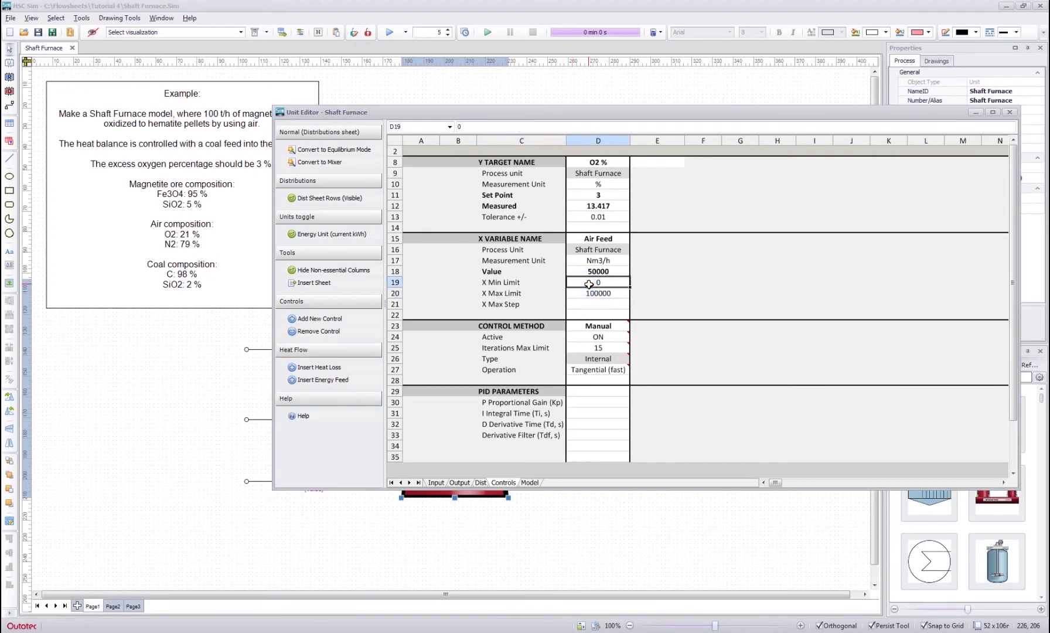
{"action": "left_click", "coordinate": [586, 294]}
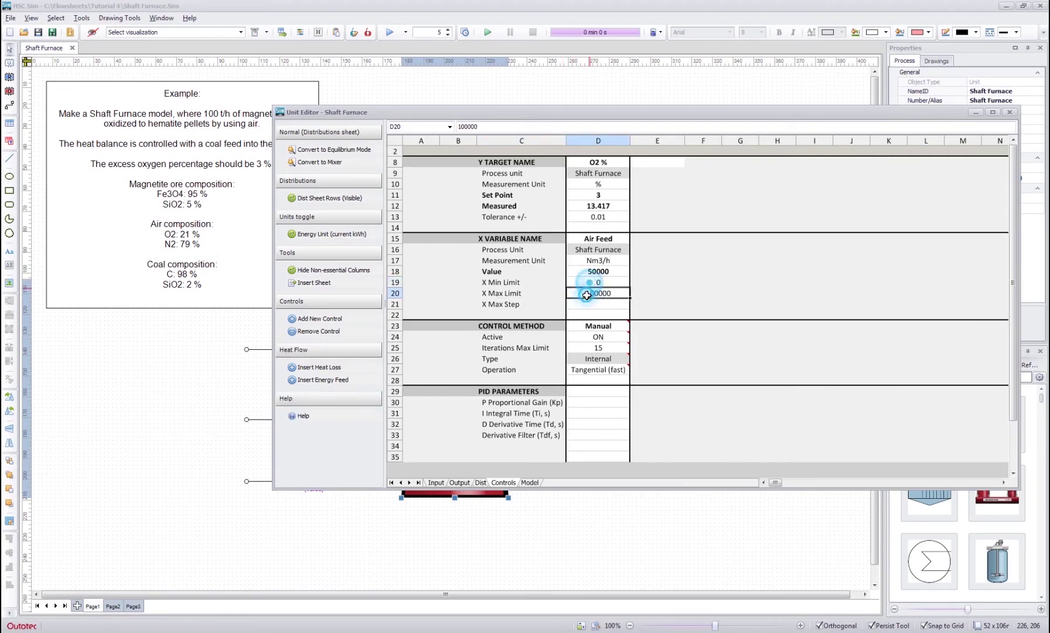
{"action": "left_click", "coordinate": [659, 270]}
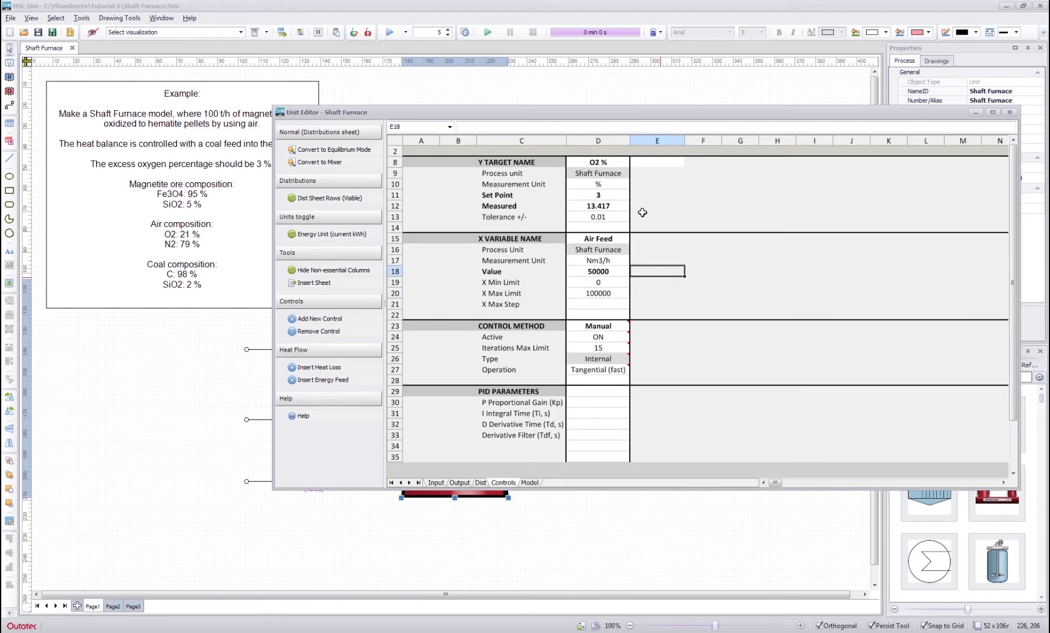
{"action": "left_click", "coordinate": [639, 299]}
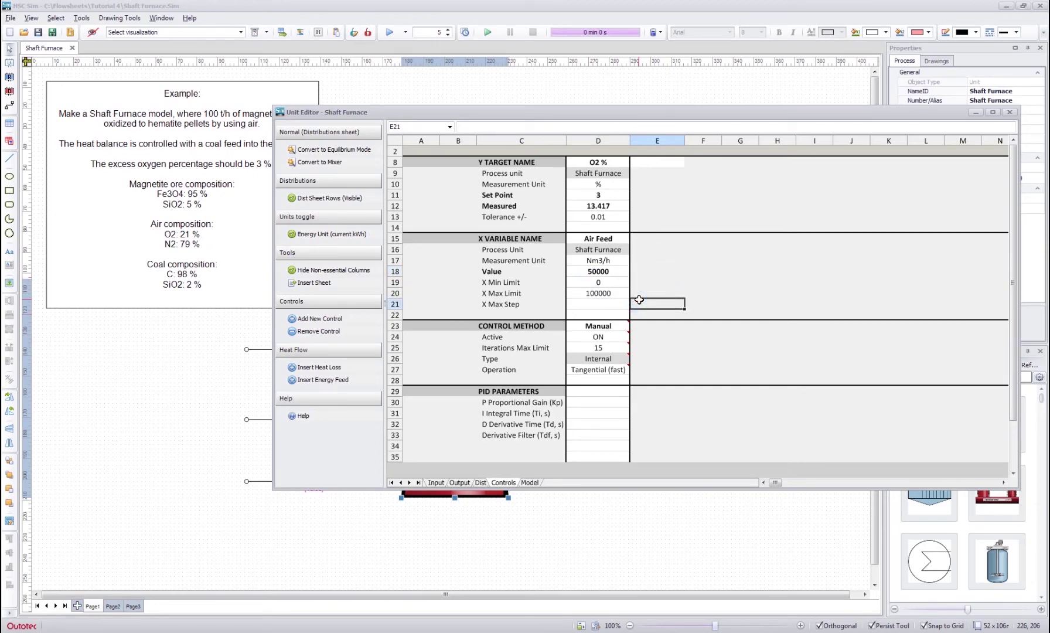
{"action": "left_click", "coordinate": [600, 301]}
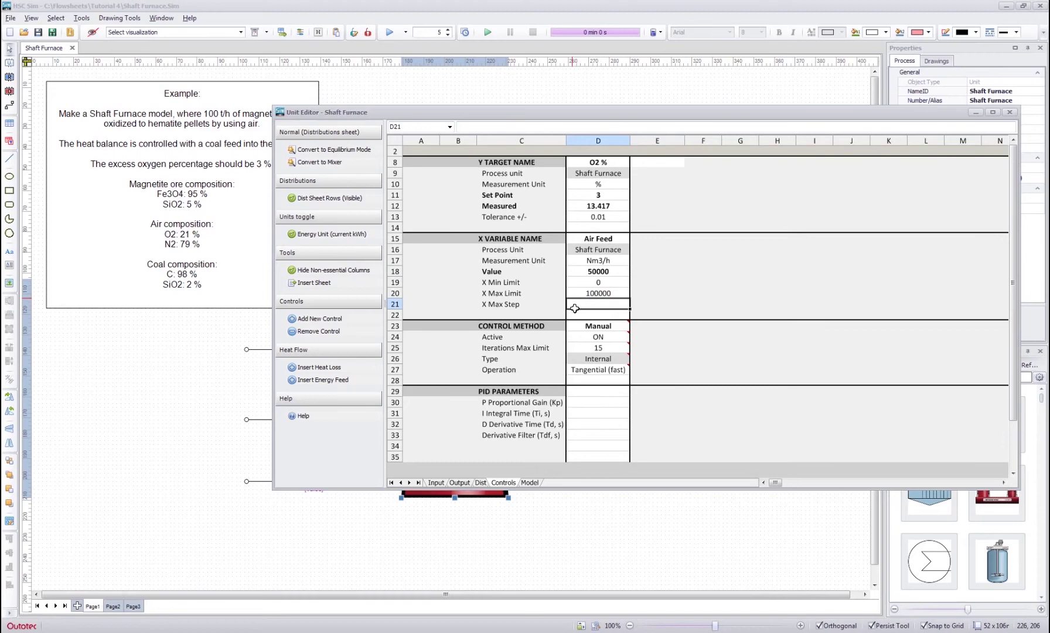
{"action": "left_click", "coordinate": [669, 317]}
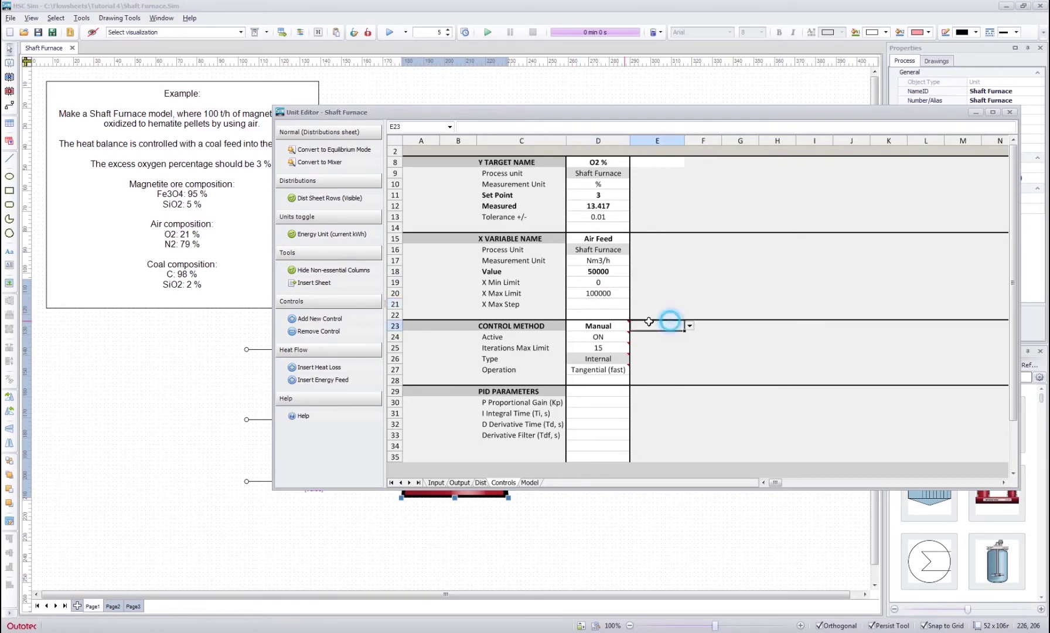
Keep the control method Manual and leave the control Active set to ON
{"action": "left_click", "coordinate": [531, 324]}
{"action": "mouse_move", "coordinate": [610, 325]}
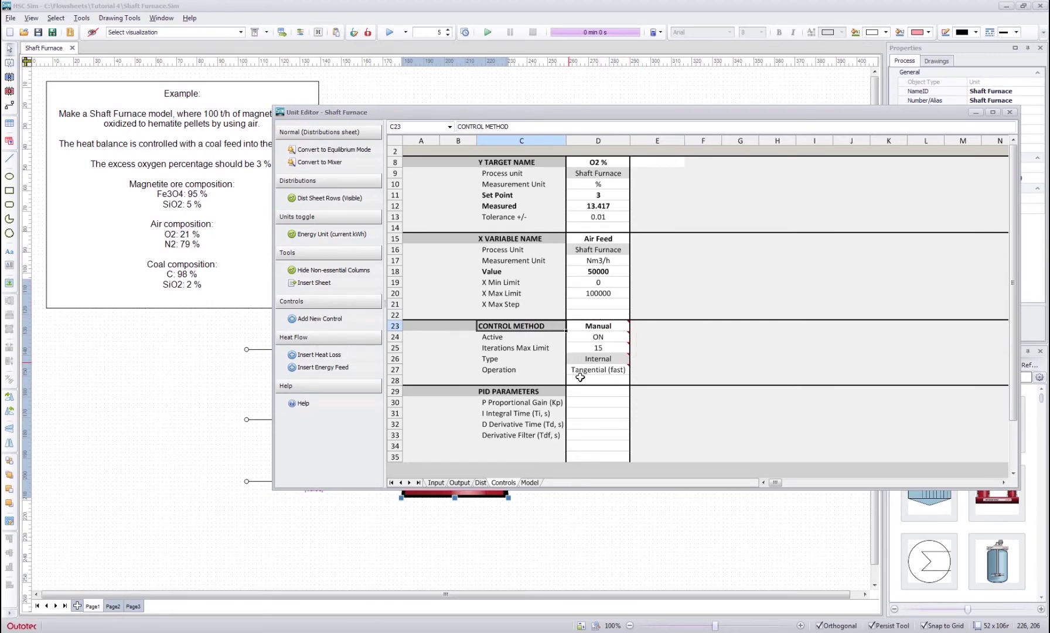
{"action": "left_click", "coordinate": [612, 326]}
{"action": "left_click", "coordinate": [635, 326]}
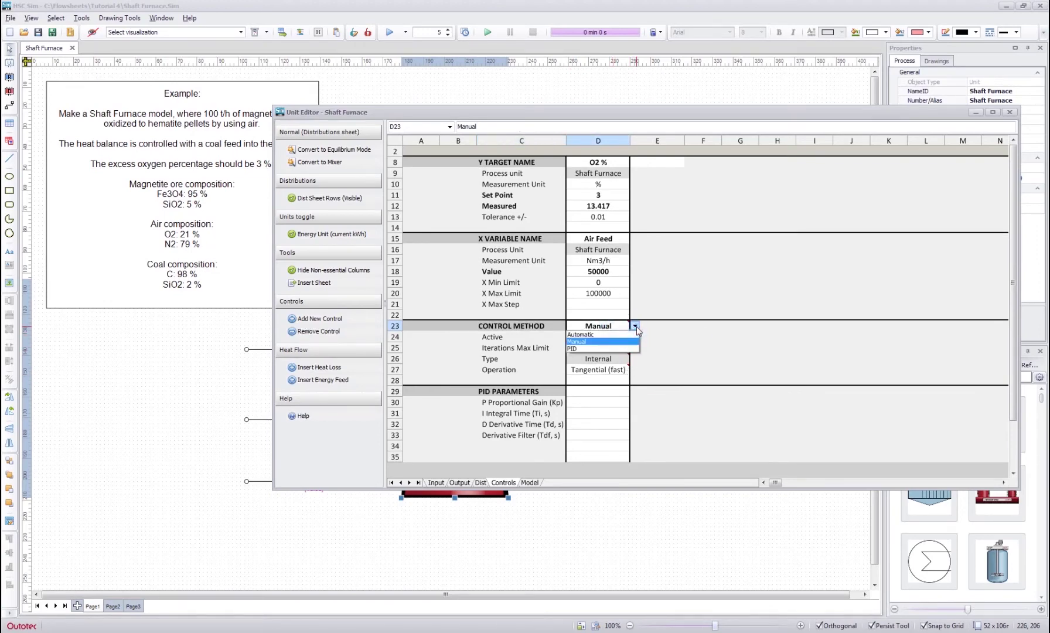
{"action": "left_click", "coordinate": [582, 342]}
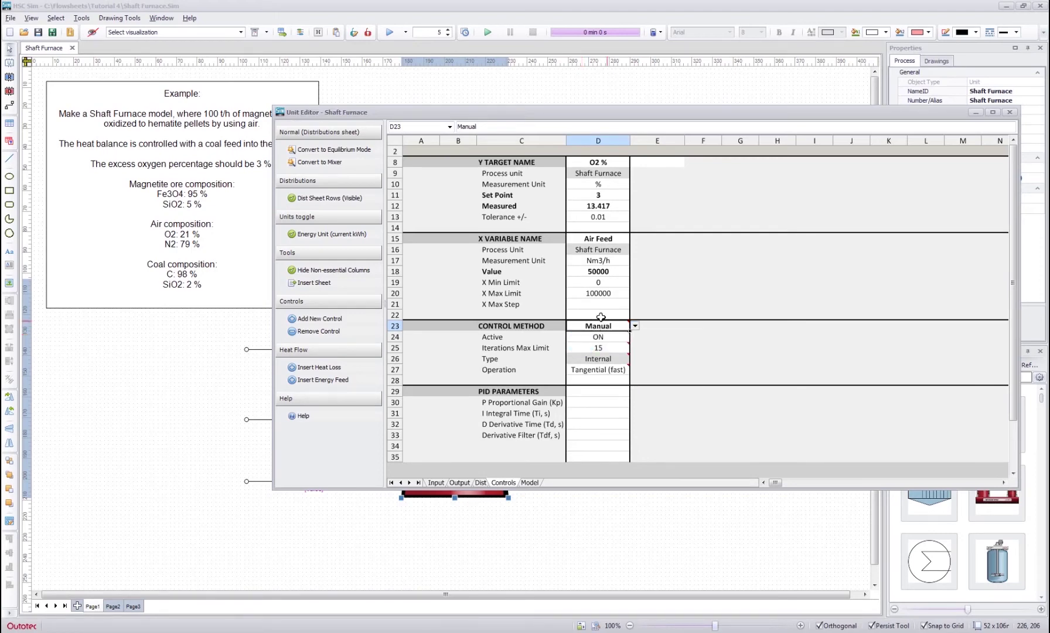
{"action": "mouse_move", "coordinate": [613, 329]}
{"action": "left_click", "coordinate": [592, 338]}
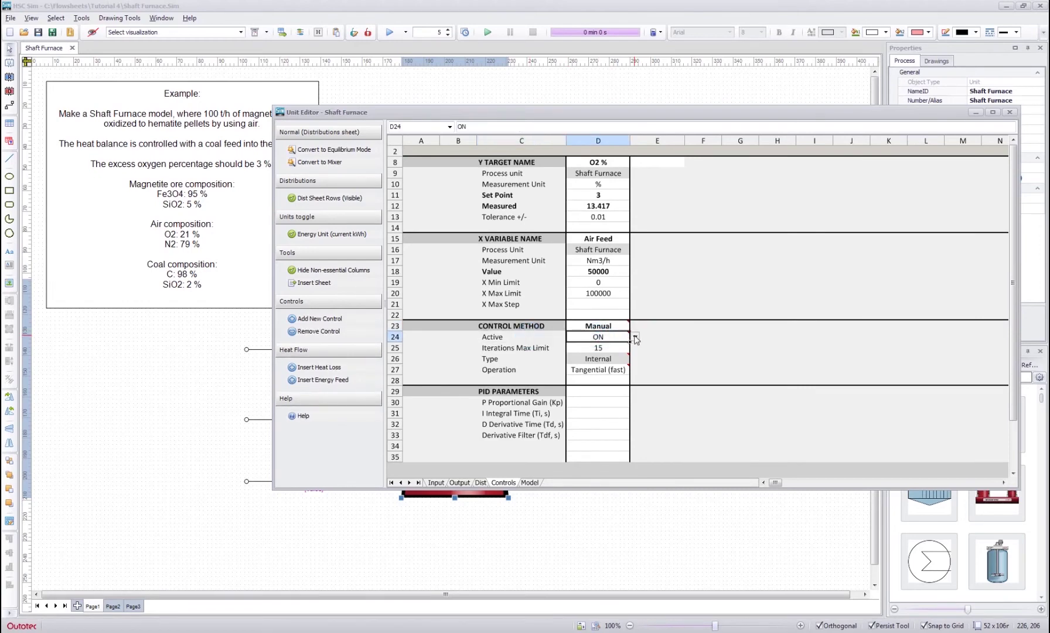
{"action": "left_click", "coordinate": [635, 338]}
{"action": "left_click", "coordinate": [621, 352]}
{"action": "left_click", "coordinate": [635, 338]}
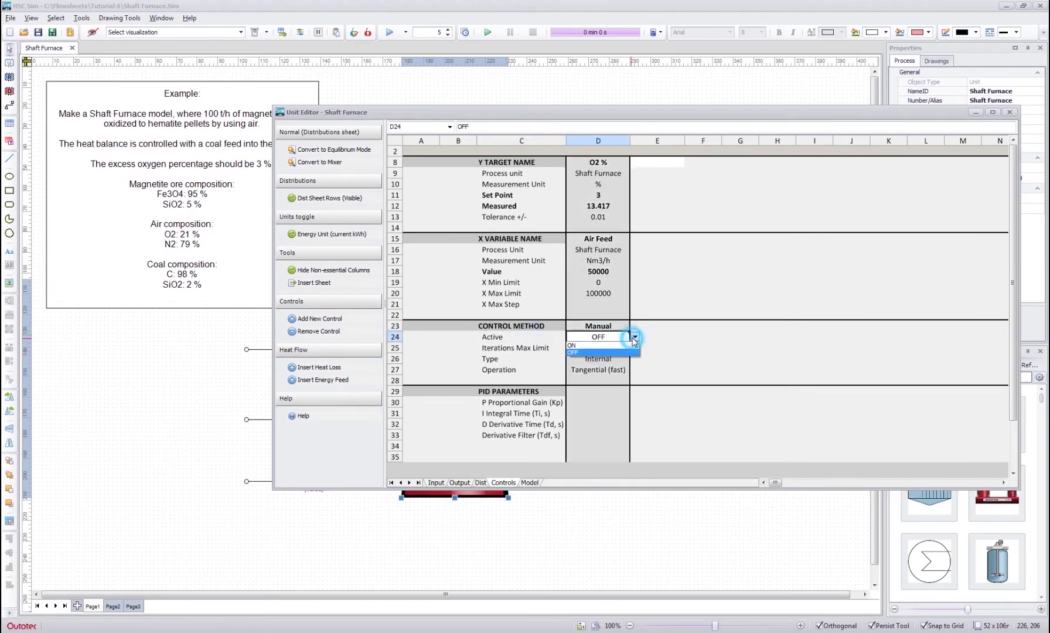
{"action": "left_click", "coordinate": [589, 345]}
Review 15 max iterations, Internal type and the 50000 Air Feed, then show the Operation choices
{"action": "left_click", "coordinate": [608, 348]}
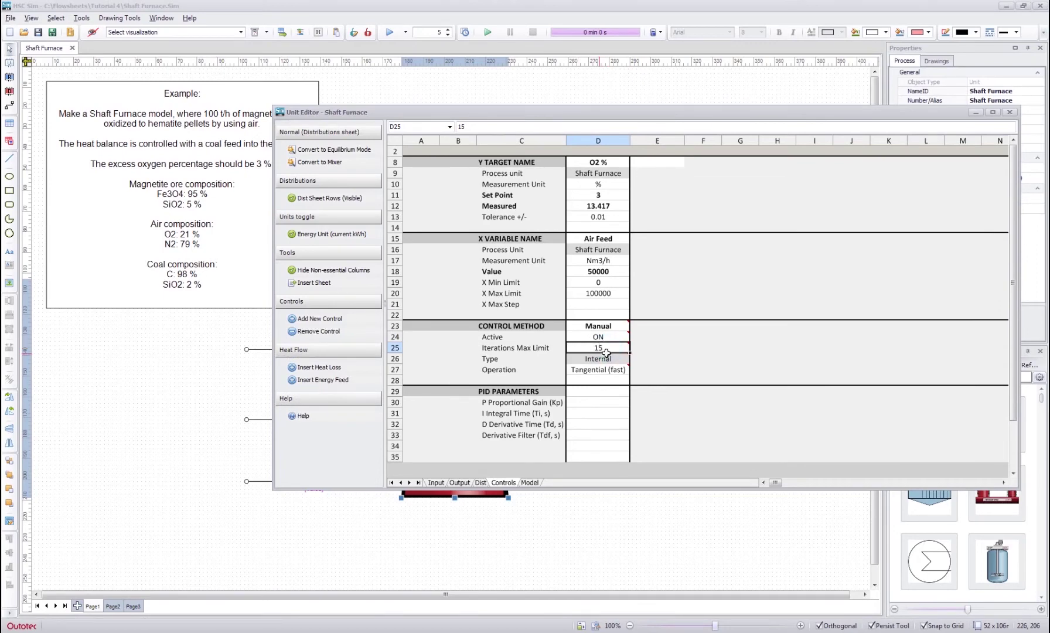
{"action": "left_click", "coordinate": [587, 355]}
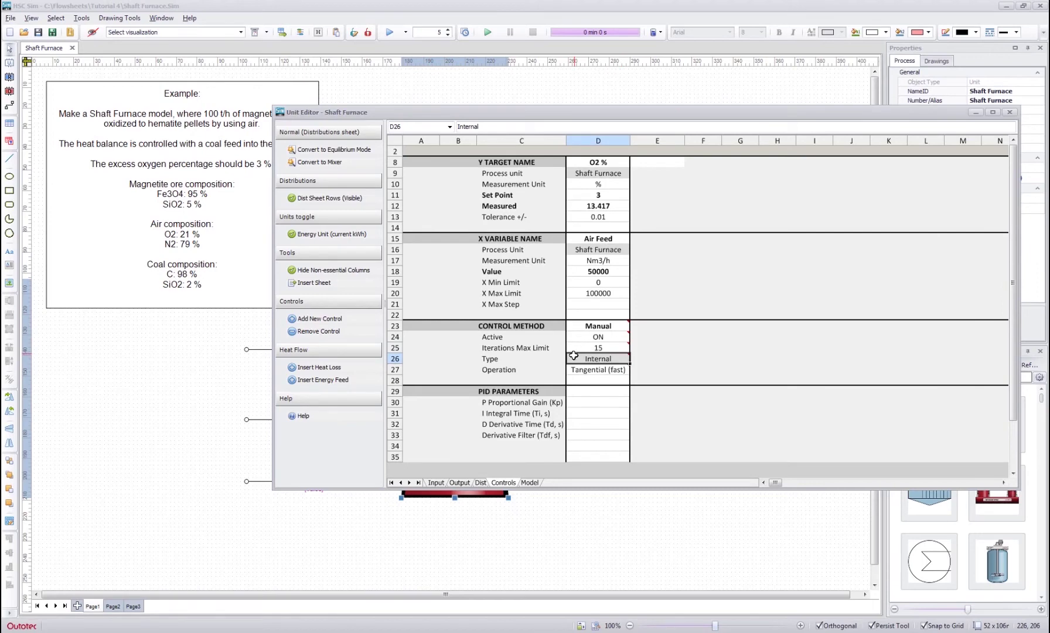
{"action": "mouse_move", "coordinate": [608, 361]}
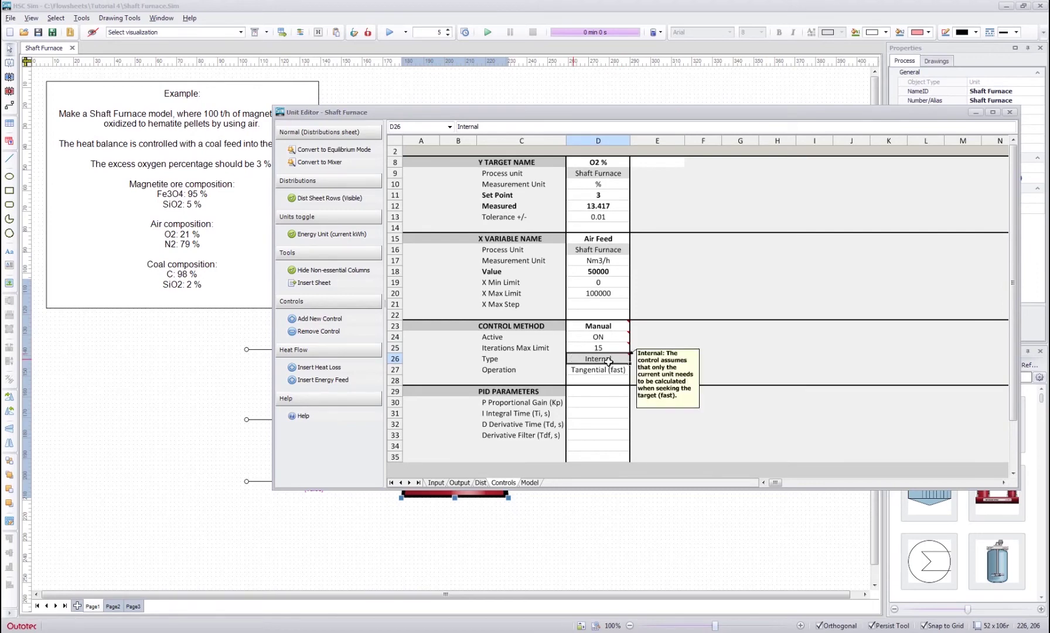
{"action": "left_click", "coordinate": [549, 359]}
{"action": "left_click", "coordinate": [593, 272]}
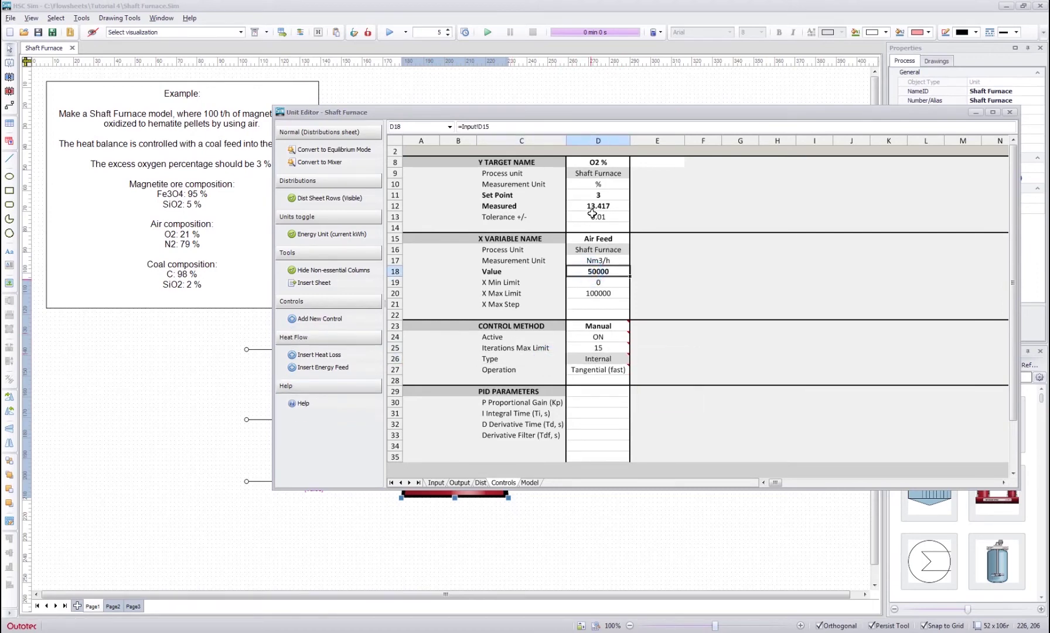
{"action": "left_click", "coordinate": [593, 205]}
{"action": "left_click", "coordinate": [593, 270]}
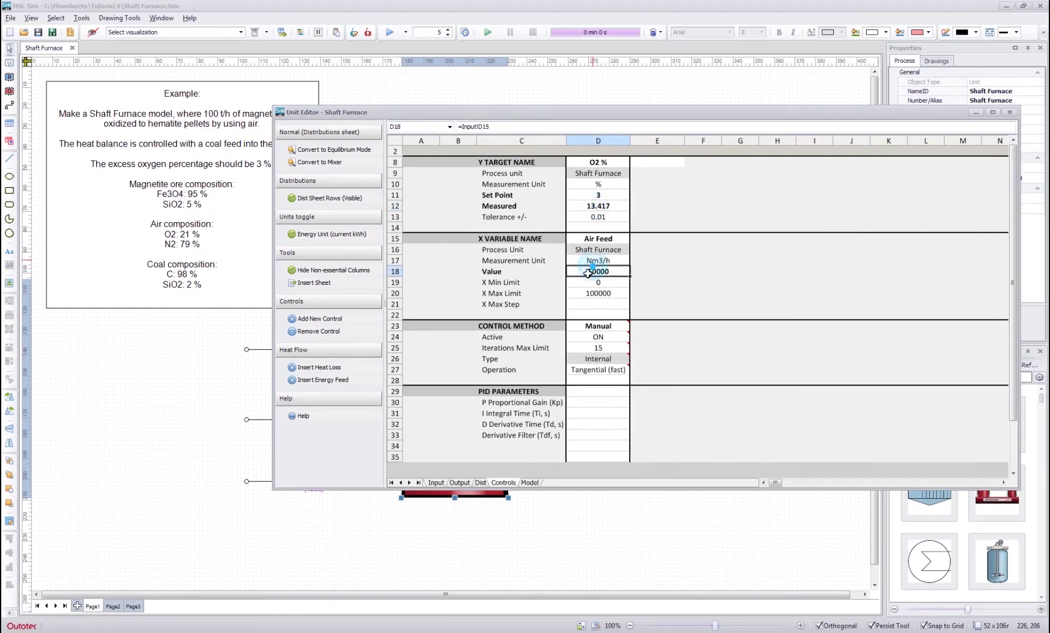
{"action": "left_click", "coordinate": [545, 304]}
{"action": "left_click", "coordinate": [543, 358]}
{"action": "left_click", "coordinate": [525, 370]}
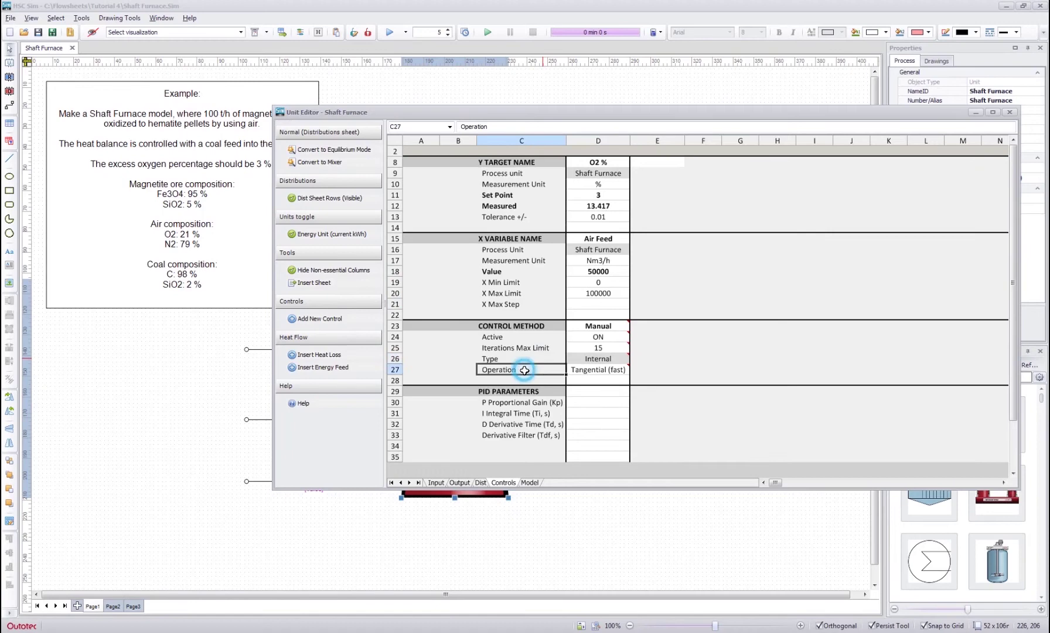
{"action": "left_click", "coordinate": [598, 369]}
{"action": "left_click", "coordinate": [635, 369]}
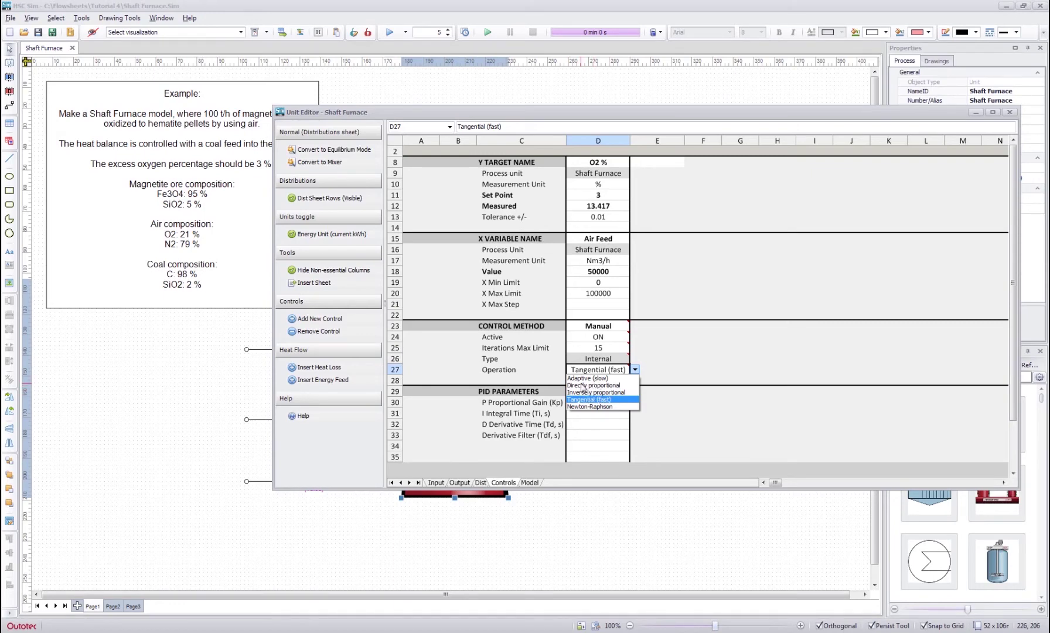
Set the Operation method in D27 to Newton-Raphson
{"action": "left_click", "coordinate": [637, 271]}
{"action": "left_click", "coordinate": [607, 271]}
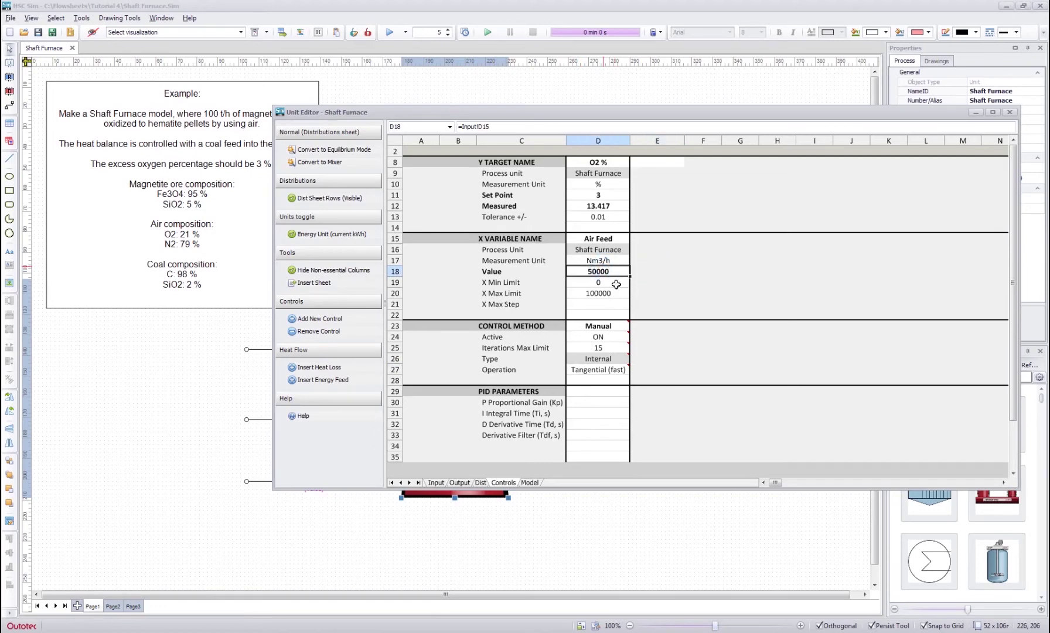
{"action": "left_click", "coordinate": [604, 204]}
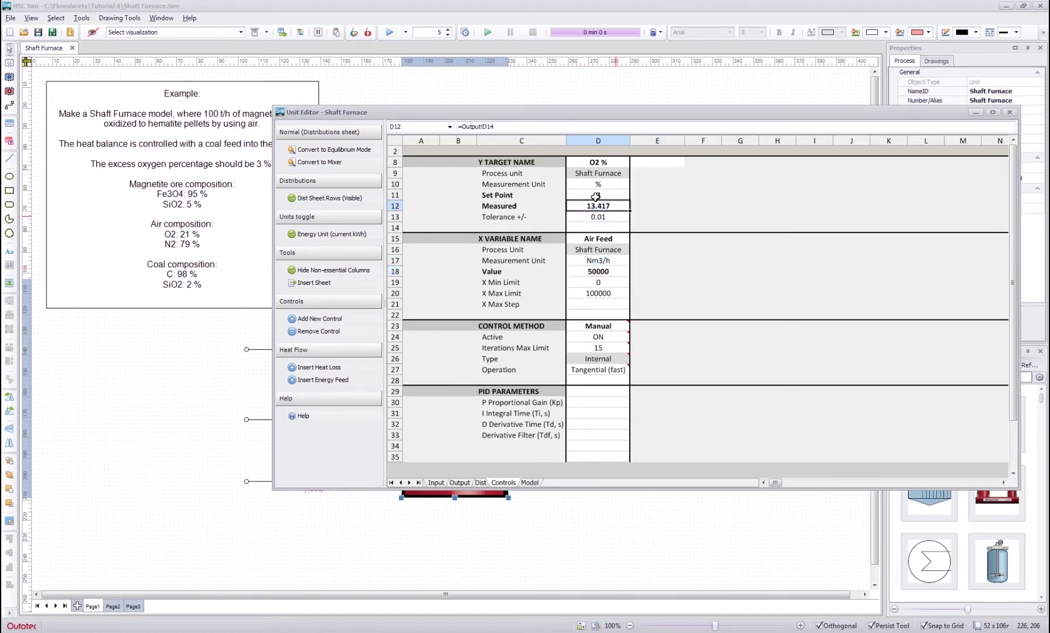
{"action": "left_click", "coordinate": [599, 368]}
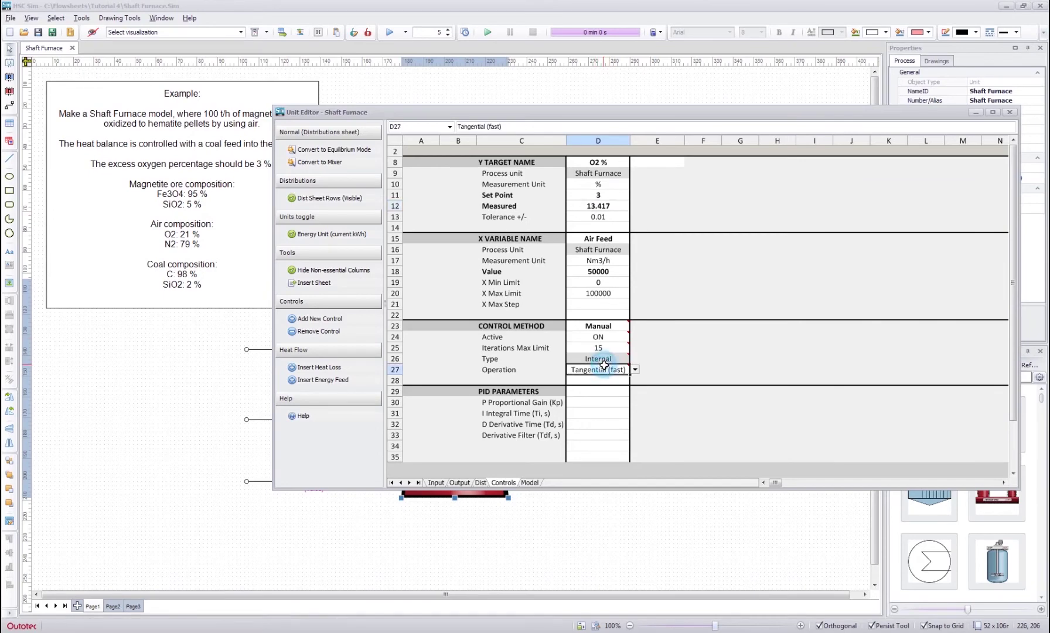
{"action": "left_click", "coordinate": [635, 370]}
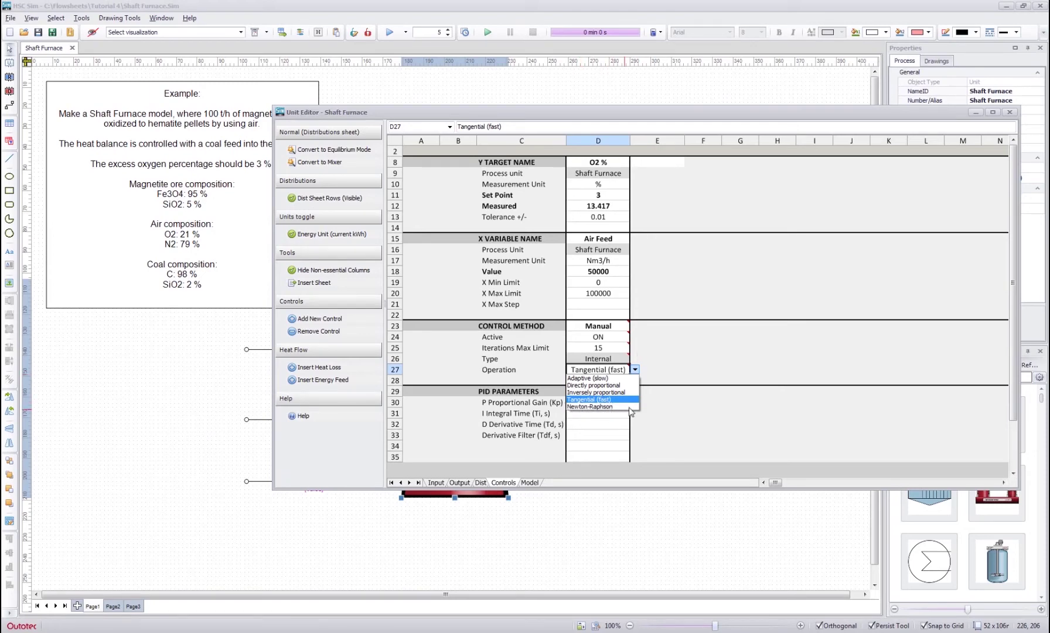
{"action": "left_click", "coordinate": [594, 406]}
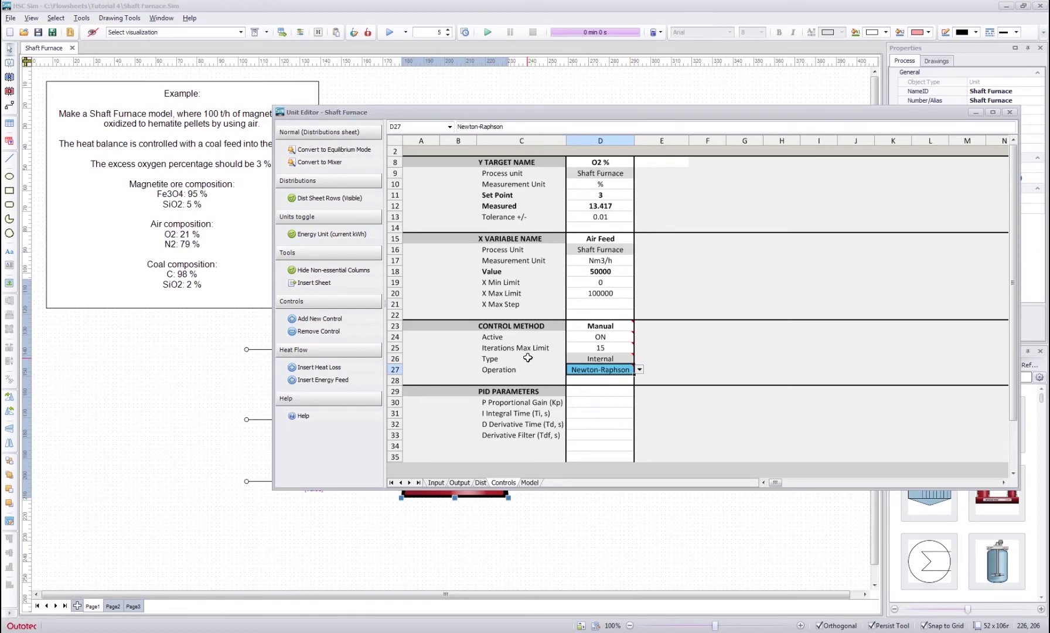
{"action": "left_click", "coordinate": [672, 303]}
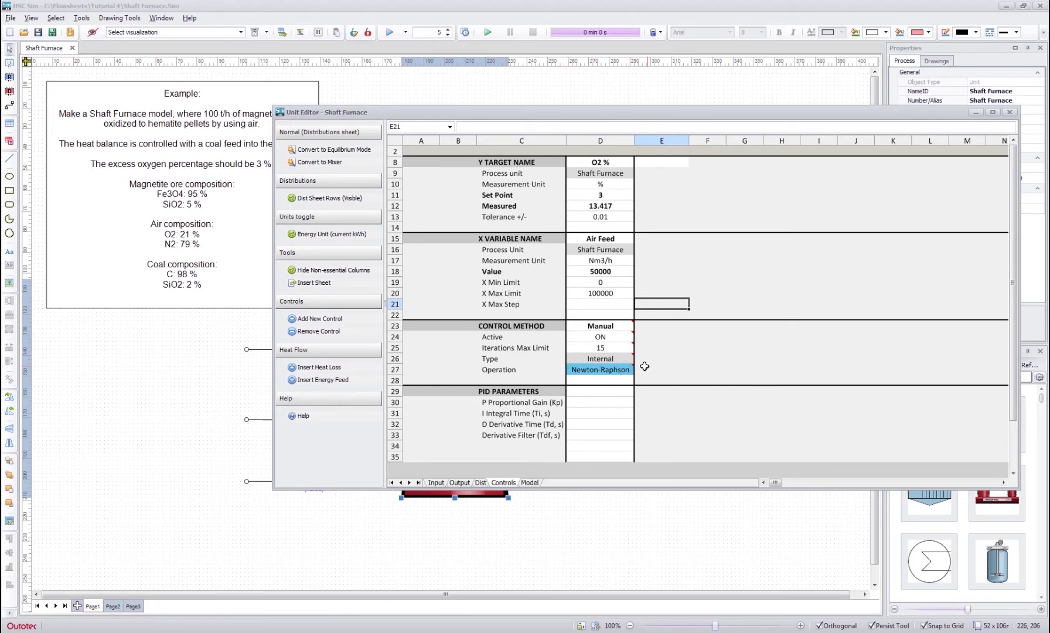
Run the flowsheet simulation and confirm the solved Air Feed of 22377.01032 Nm3/h
{"action": "left_click", "coordinate": [649, 349]}
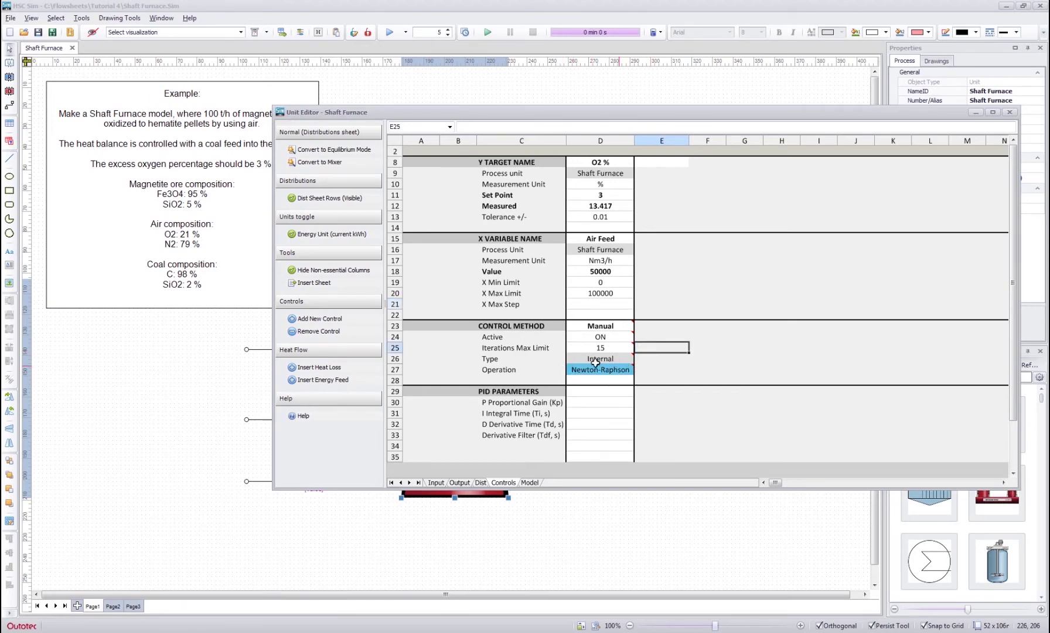
{"action": "left_click", "coordinate": [390, 33]}
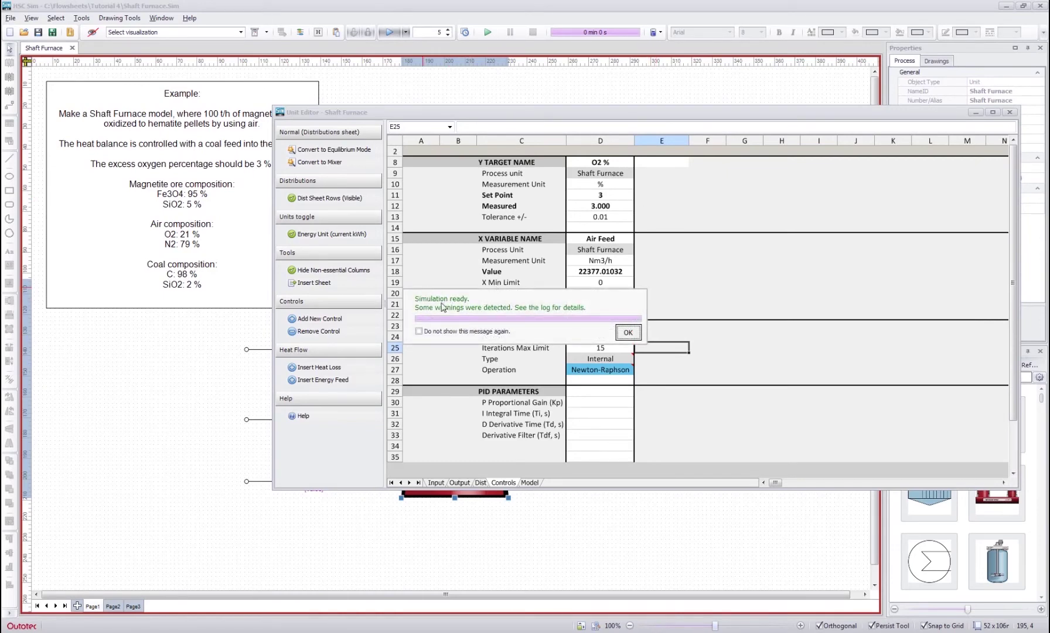
{"action": "left_click", "coordinate": [627, 333]}
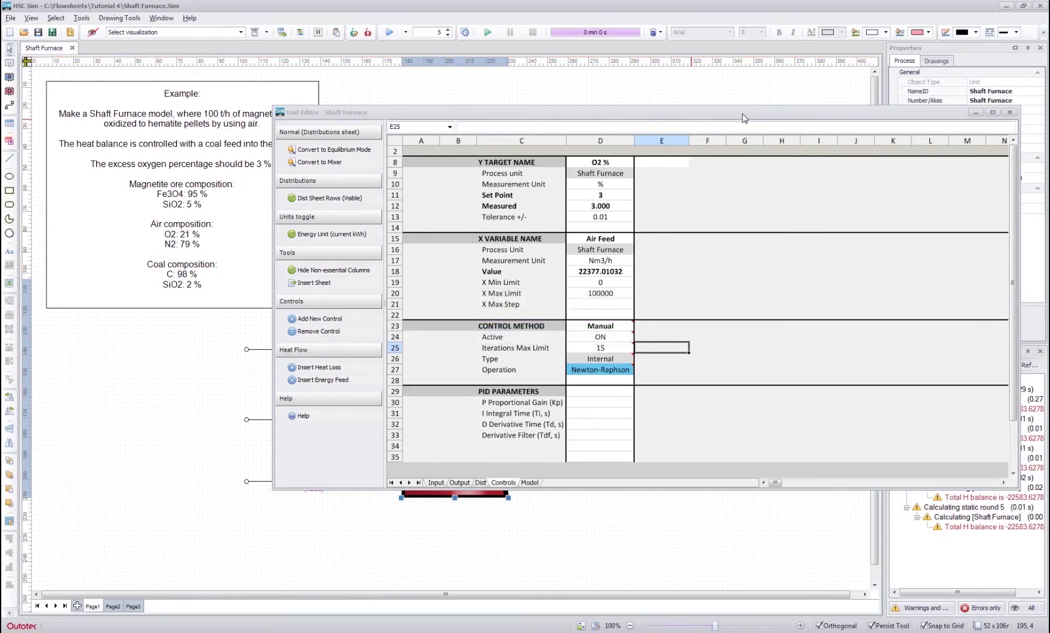
{"action": "left_click_drag", "start_coordinate": [783, 111], "coordinate": [563, 115]}
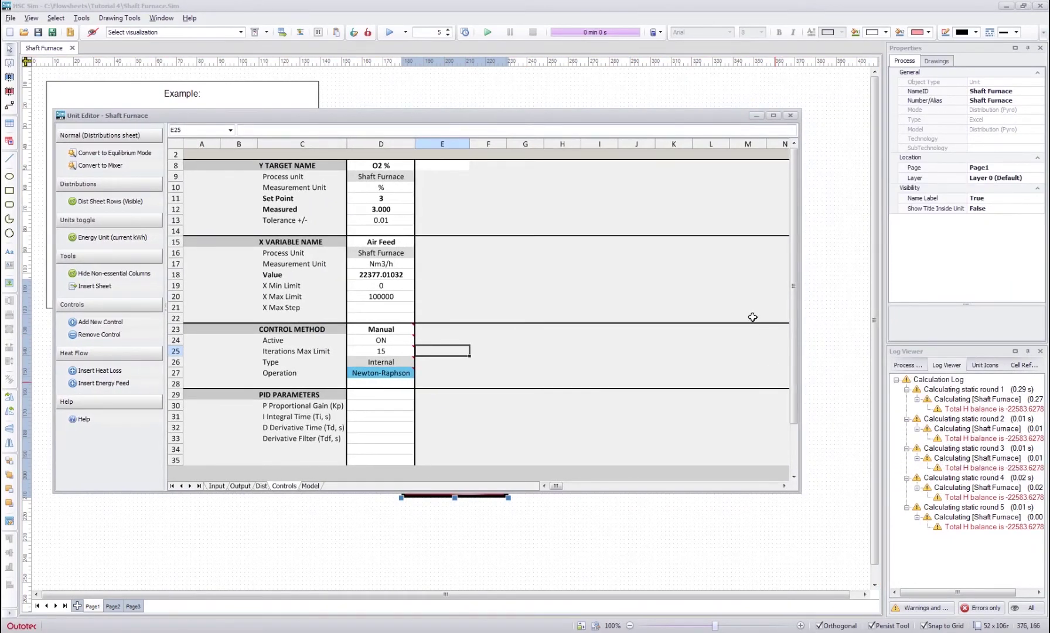
{"action": "left_click_drag", "start_coordinate": [577, 115], "coordinate": [784, 124]}
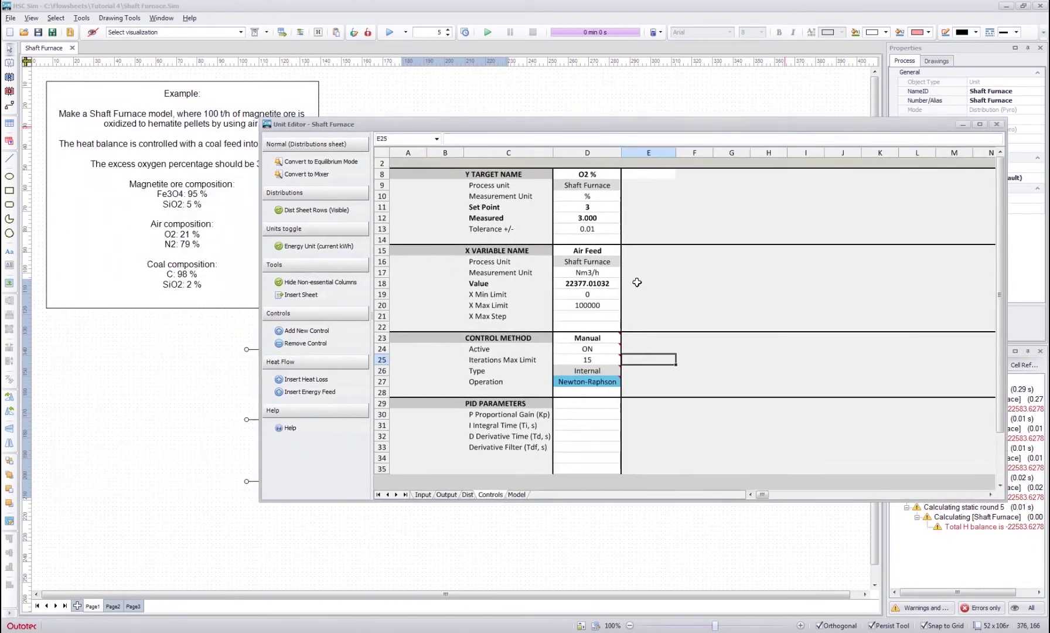
{"action": "left_click", "coordinate": [580, 283]}
Re-enter 3 as the O2 % set point and view the Output sheet
{"action": "left_click", "coordinate": [588, 208]}
{"action": "type", "text": "3"}
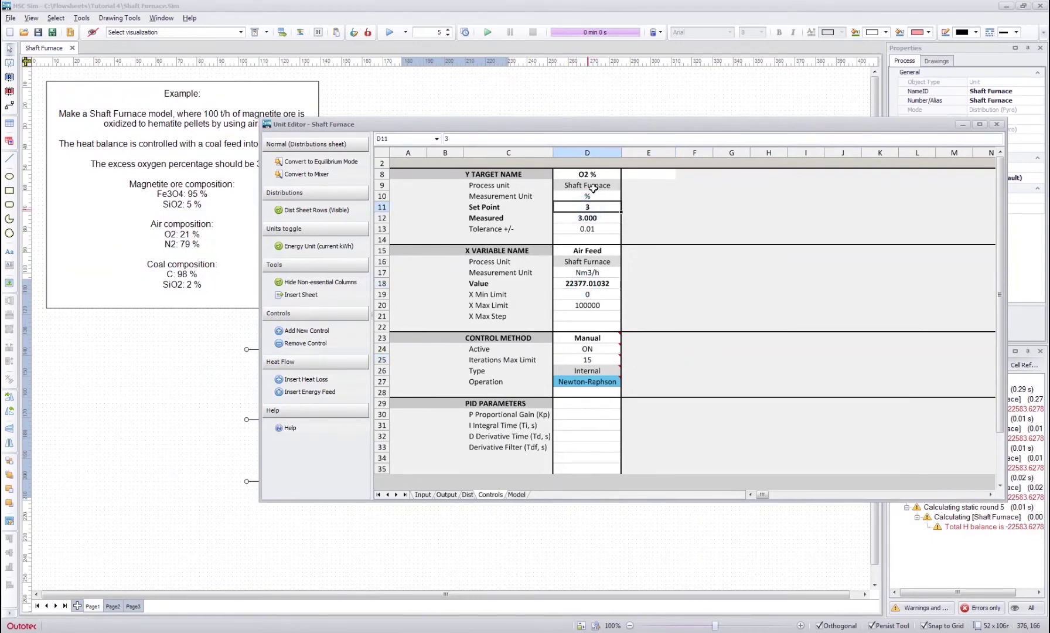
{"action": "key", "text": "Return"}
{"action": "left_click", "coordinate": [448, 494]}
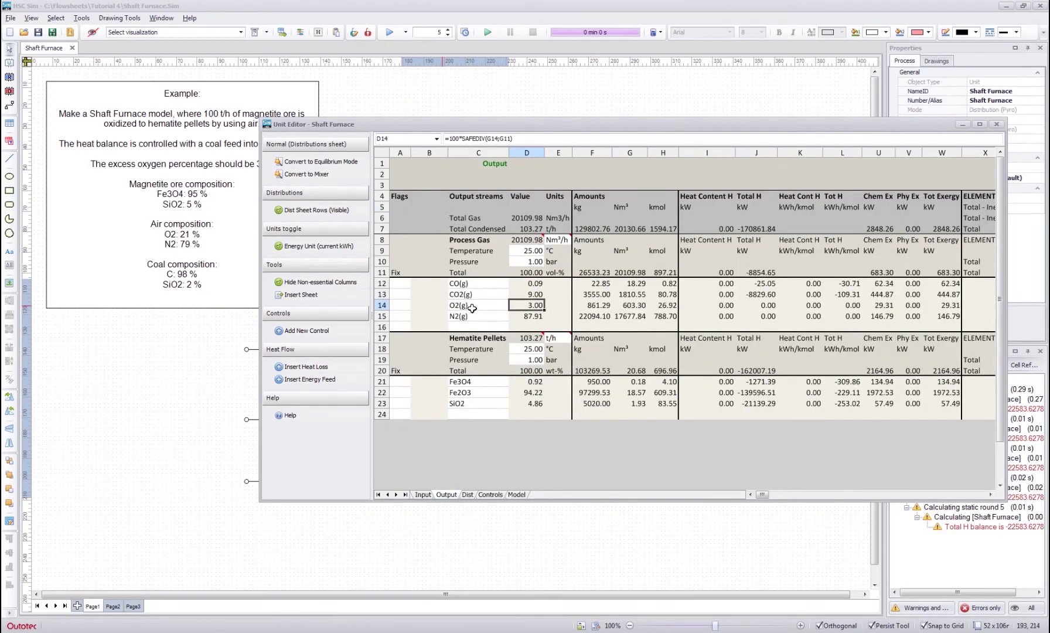
Verify the process gas O2(g) now reads 3.00 against the control settings
{"action": "left_click_drag", "start_coordinate": [468, 305], "coordinate": [534, 304]}
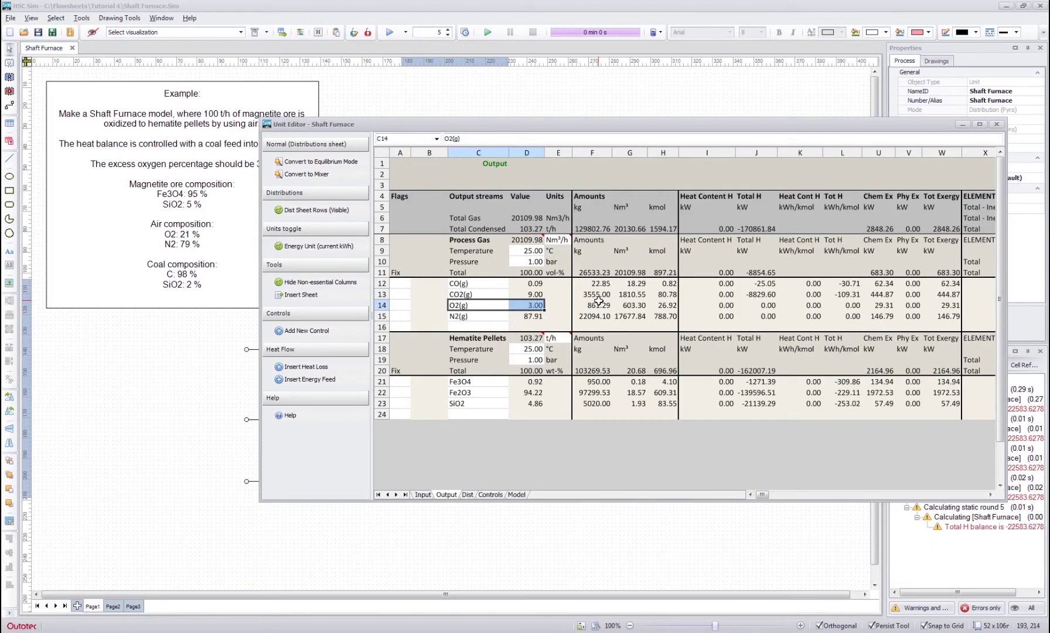
{"action": "left_click", "coordinate": [486, 495]}
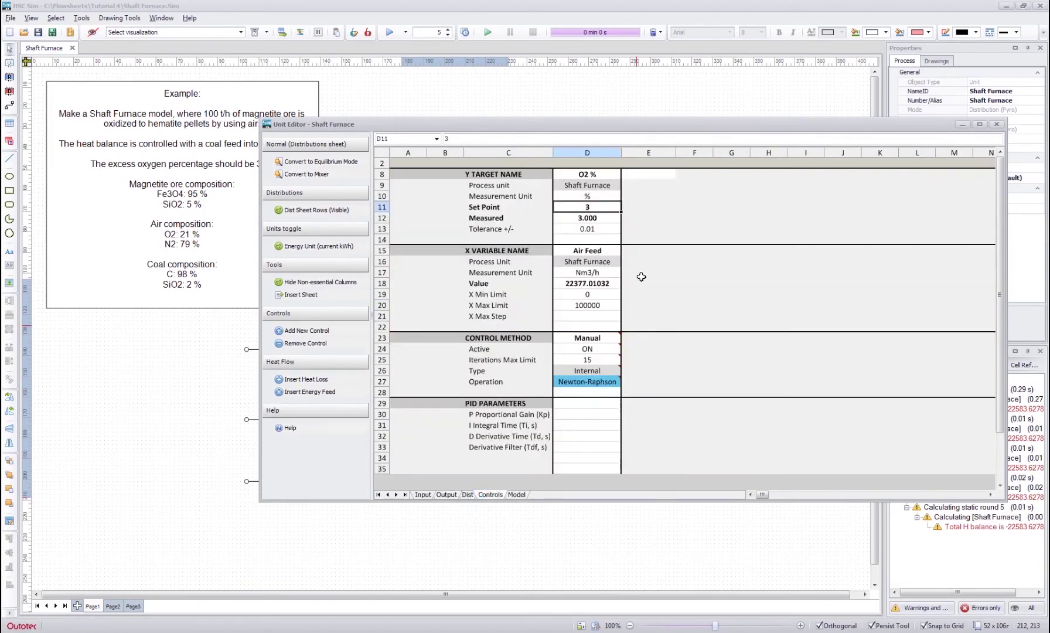
{"action": "left_click", "coordinate": [641, 274]}
{"action": "left_click", "coordinate": [699, 195]}
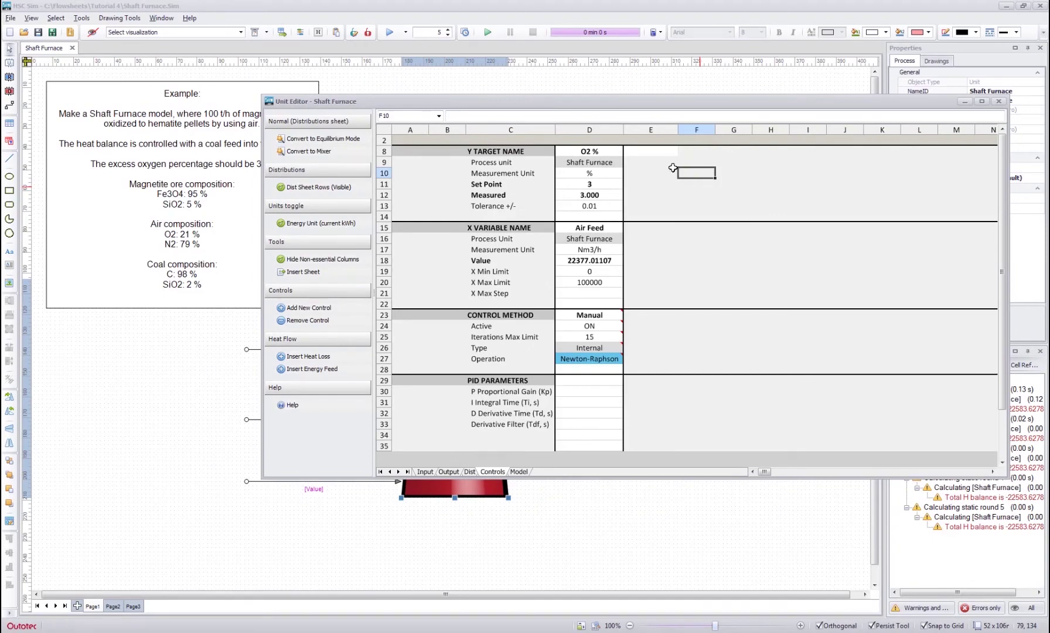
{"action": "left_click", "coordinate": [449, 471]}
{"action": "left_click", "coordinate": [532, 228]}
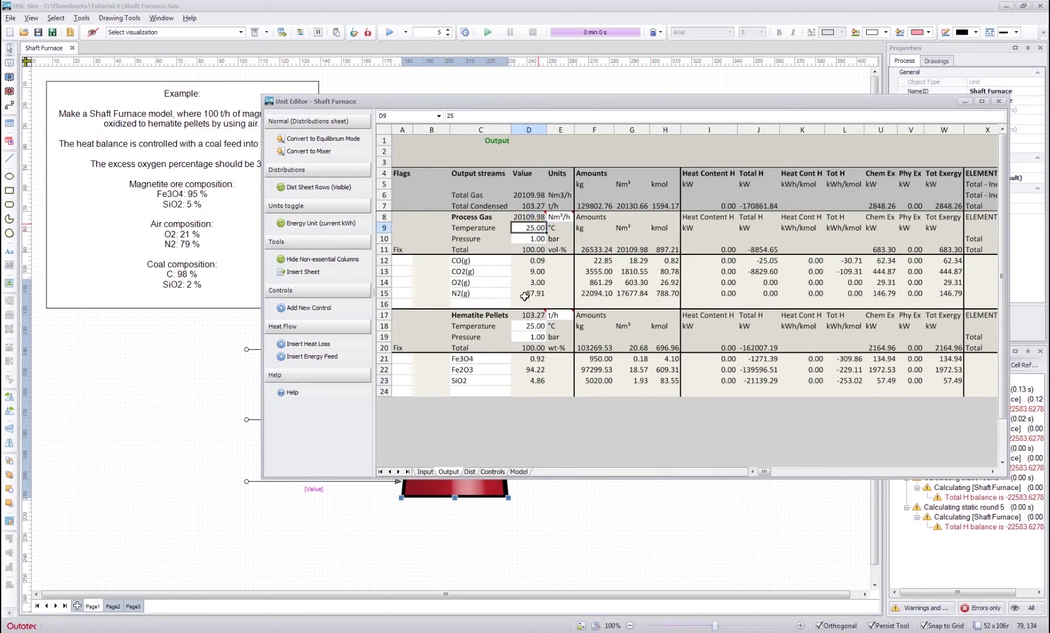
Enter 900 °C as the Process Gas (D9) and Hematite Pellets (D18) temperatures
{"action": "left_click", "coordinate": [531, 327]}
{"action": "left_click", "coordinate": [534, 225]}
{"action": "type", "text": "900"}
{"action": "key", "text": "Return"}
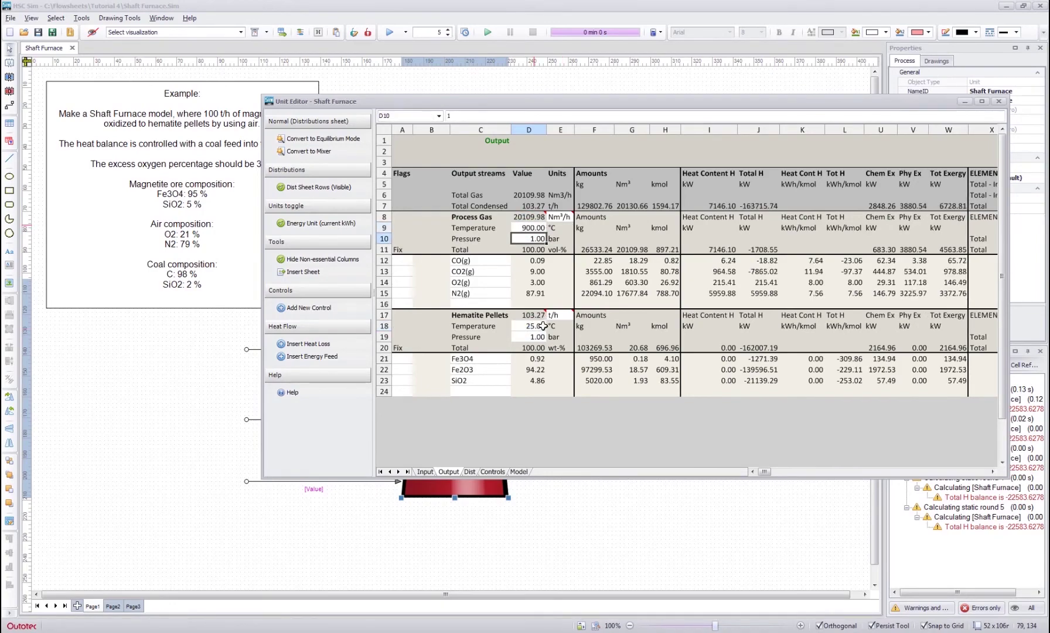
{"action": "left_click", "coordinate": [532, 326]}
{"action": "type", "text": "900"}
{"action": "key", "text": "Return"}
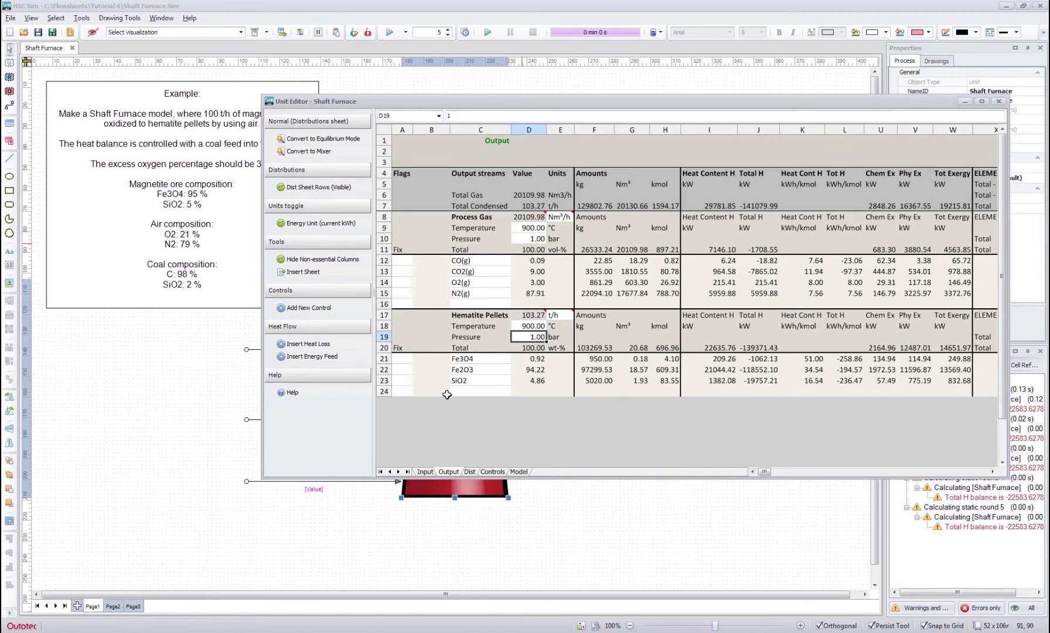
Add a Heat Balance control in kW with set point 0 and start its measured-value formula in E12
{"action": "left_click", "coordinate": [492, 471]}
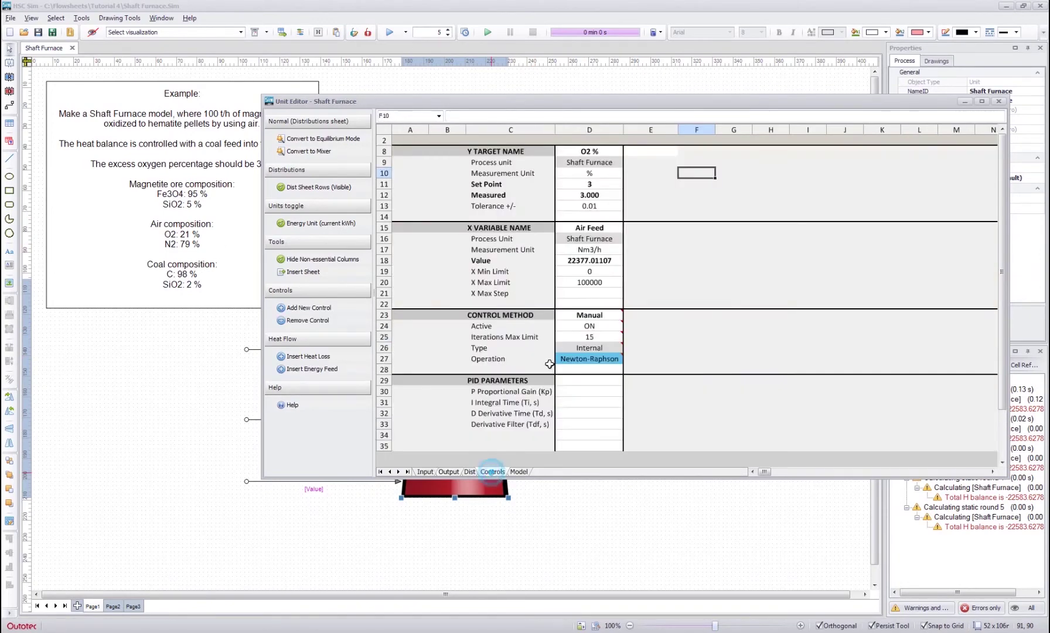
{"action": "left_click", "coordinate": [652, 152]}
{"action": "type", "text": "Heat B"}
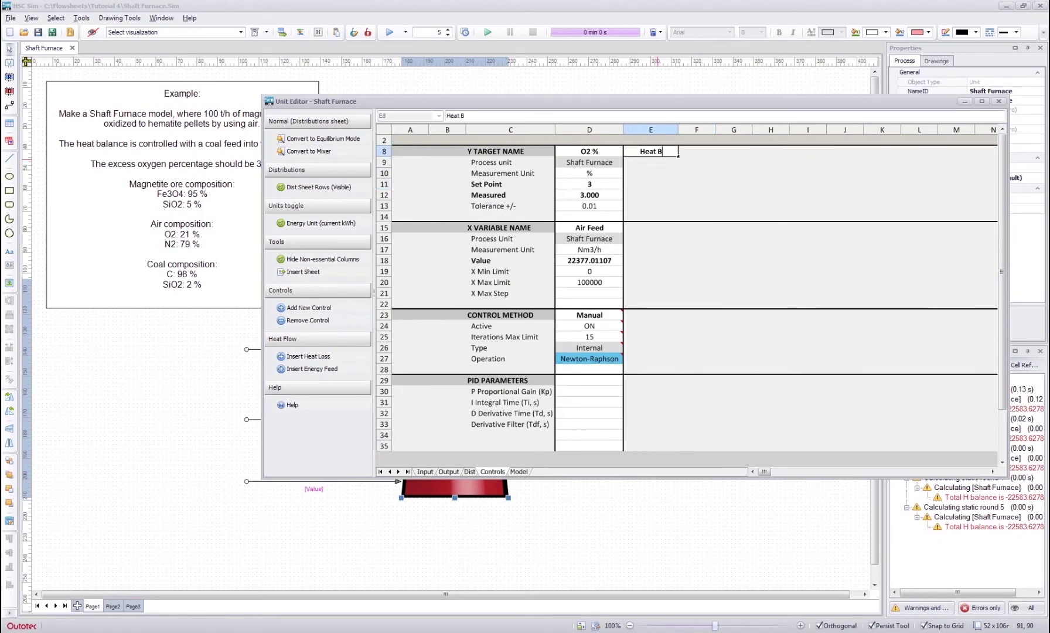
{"action": "type", "text": "alance"}
{"action": "key", "text": "Return"}
{"action": "key", "text": "Down"}
{"action": "type", "text": "kW"}
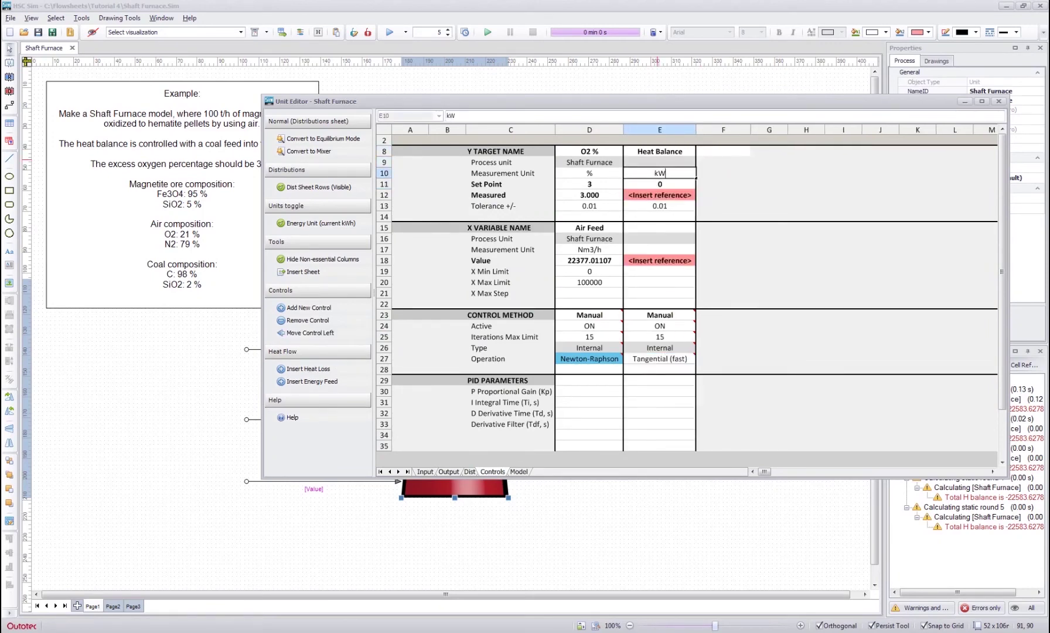
{"action": "key", "text": "Return"}
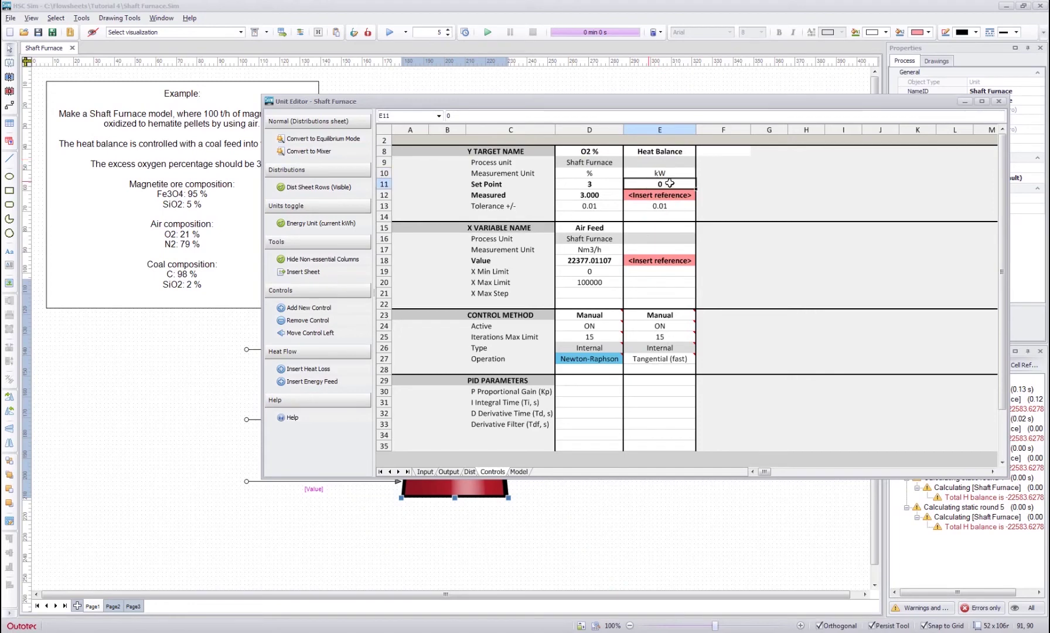
{"action": "left_click", "coordinate": [660, 198]}
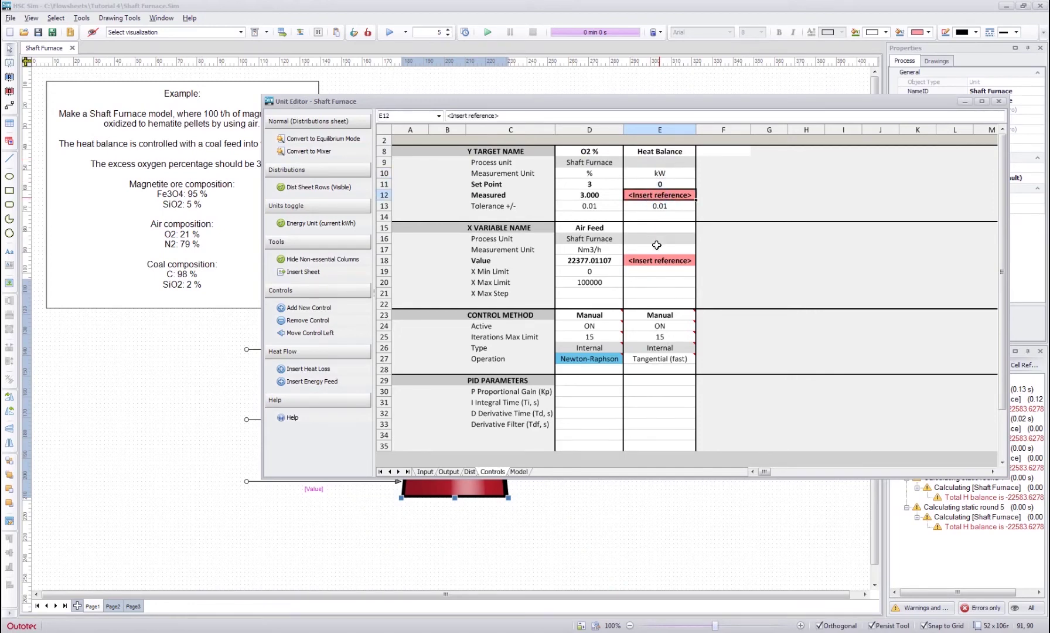
{"action": "type", "text": "="}
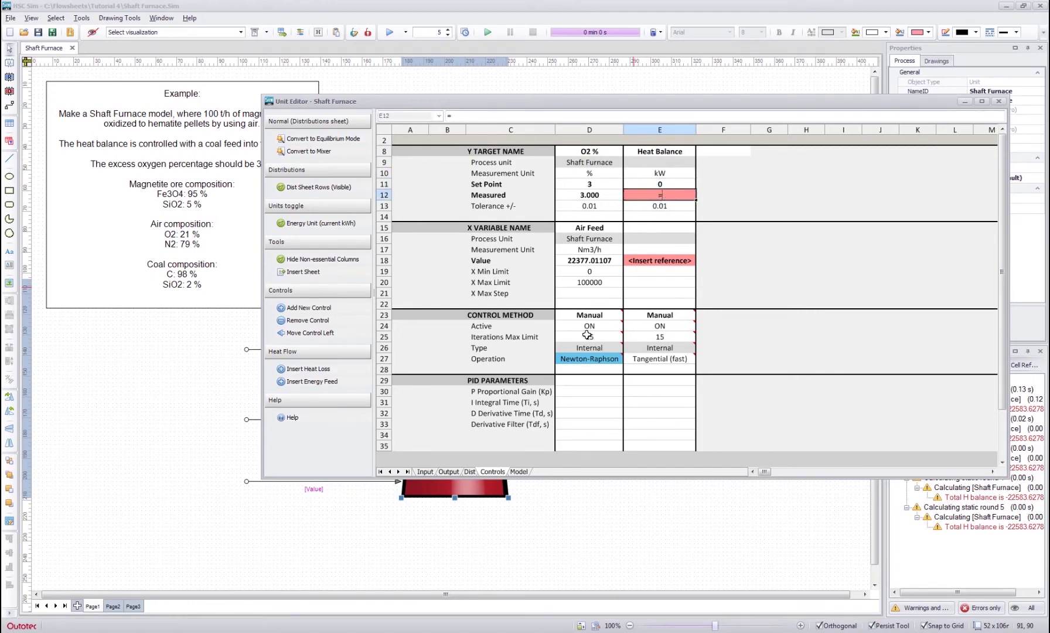
Link the Heat Balance measured value to the total H balance in Dist!J4 (7198.23)
{"action": "left_click", "coordinate": [470, 467]}
{"action": "left_click", "coordinate": [518, 173]}
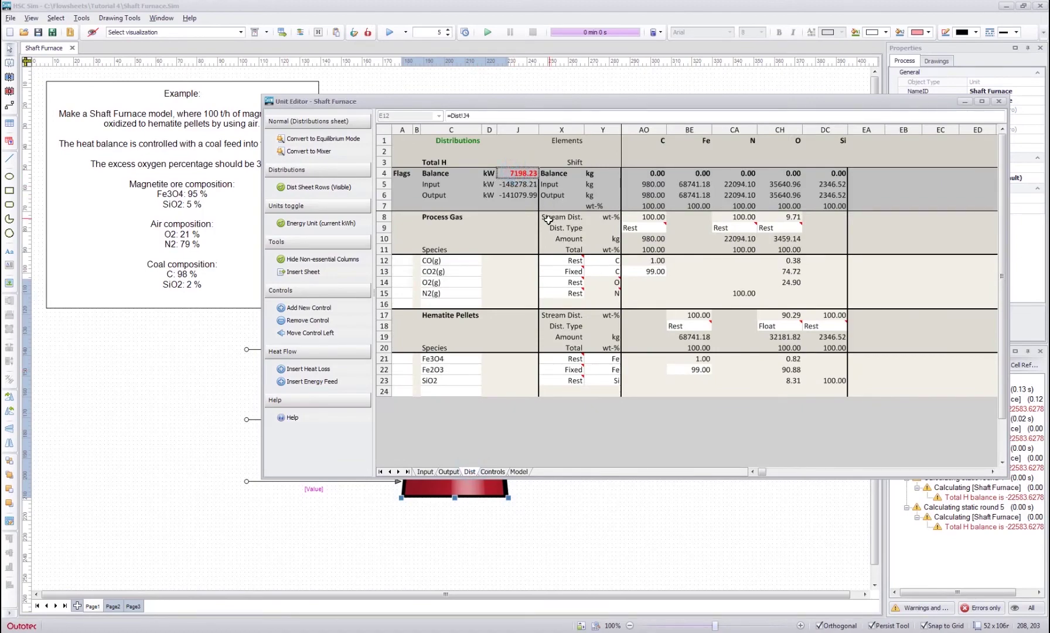
{"action": "key", "text": "Return"}
{"action": "left_click", "coordinate": [748, 229]}
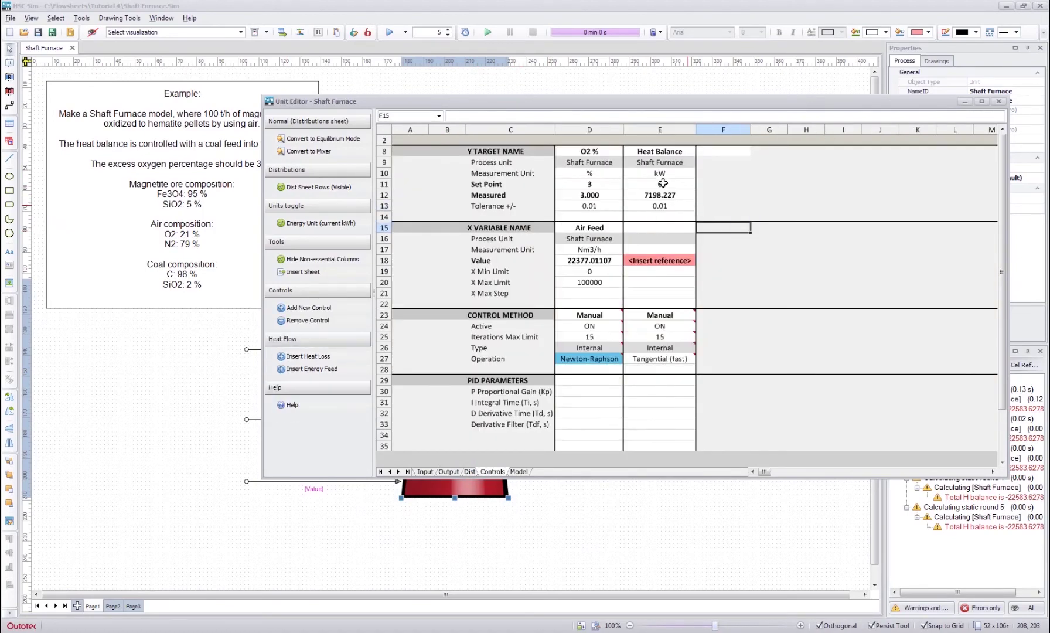
Name the adjusted variable Coal Feed with unit t/h
{"action": "left_click", "coordinate": [656, 232]}
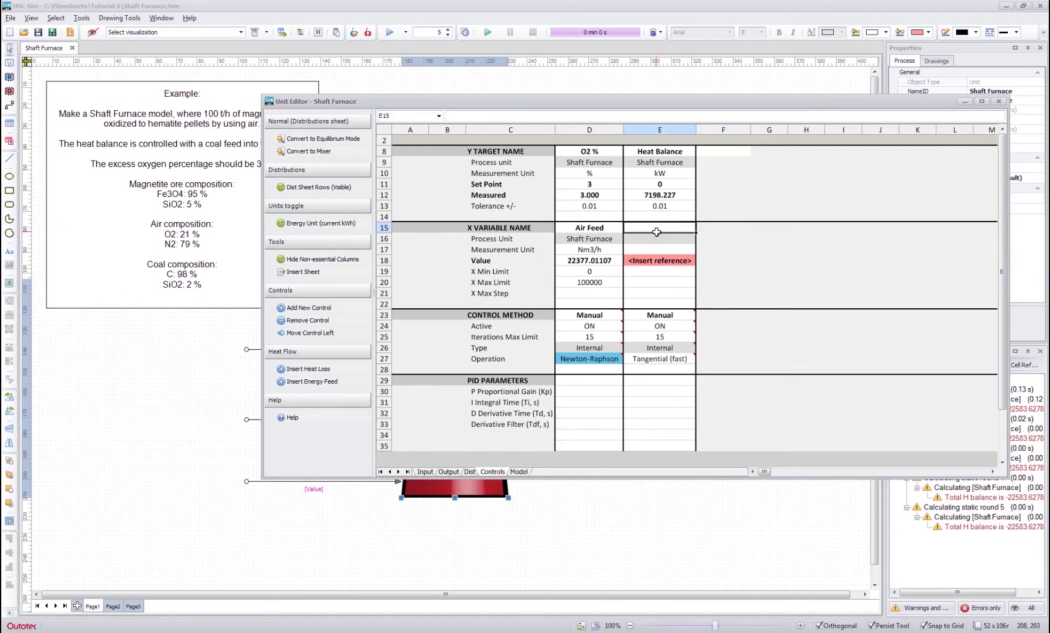
{"action": "right_click", "coordinate": [663, 229]}
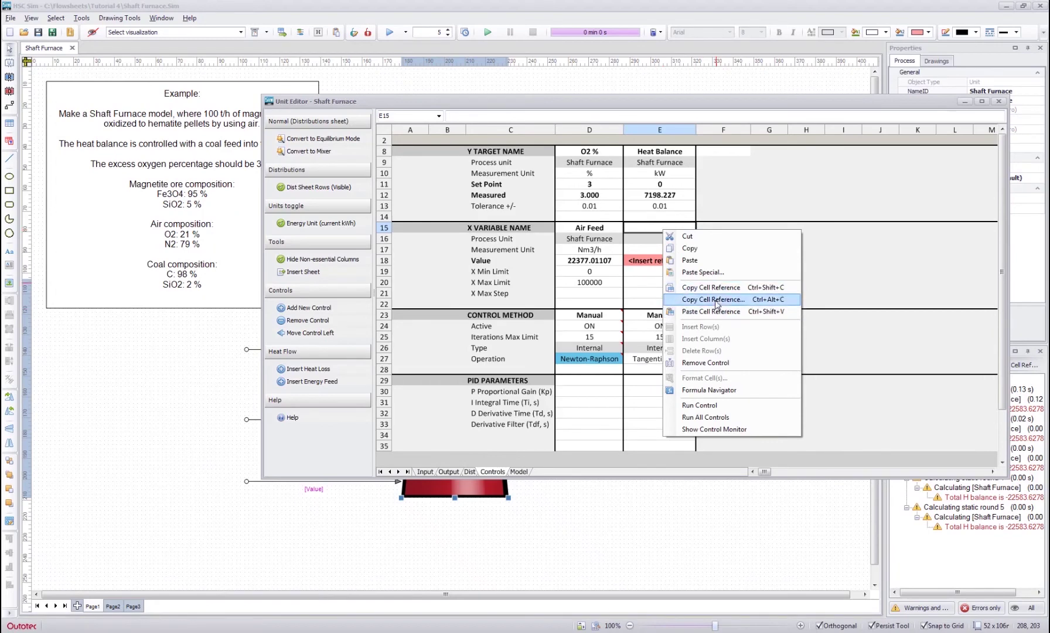
{"action": "left_click", "coordinate": [860, 211]}
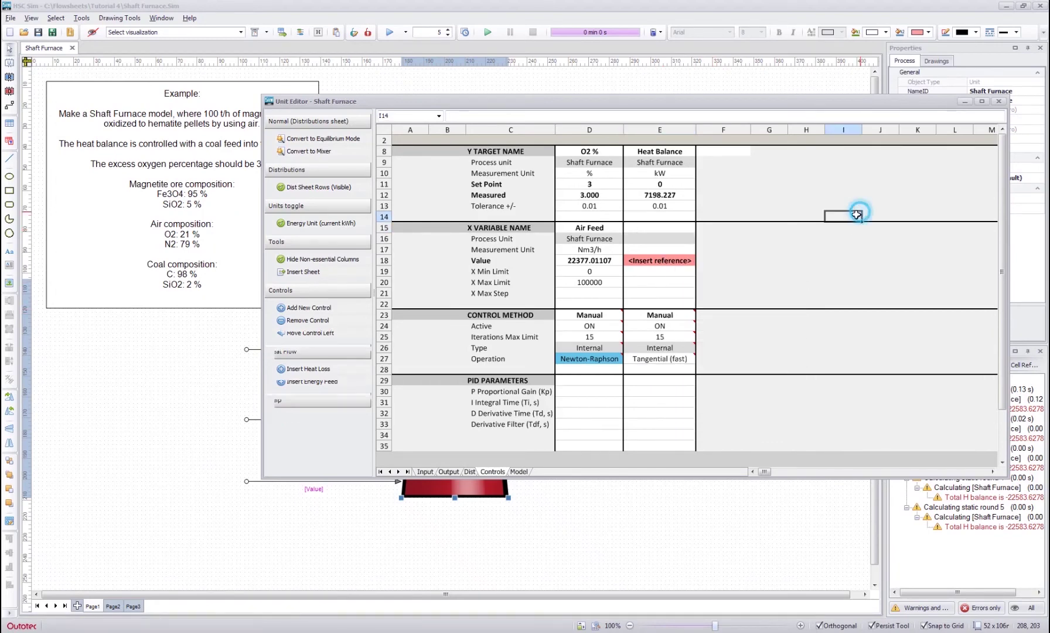
{"action": "left_click", "coordinate": [673, 228]}
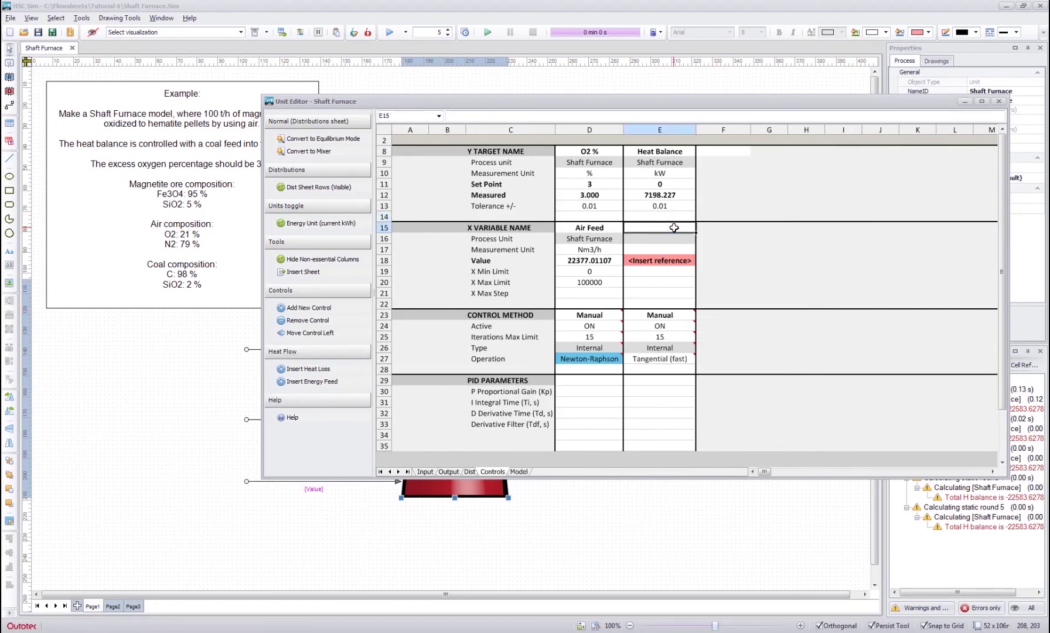
{"action": "type", "text": "Coal Feed"}
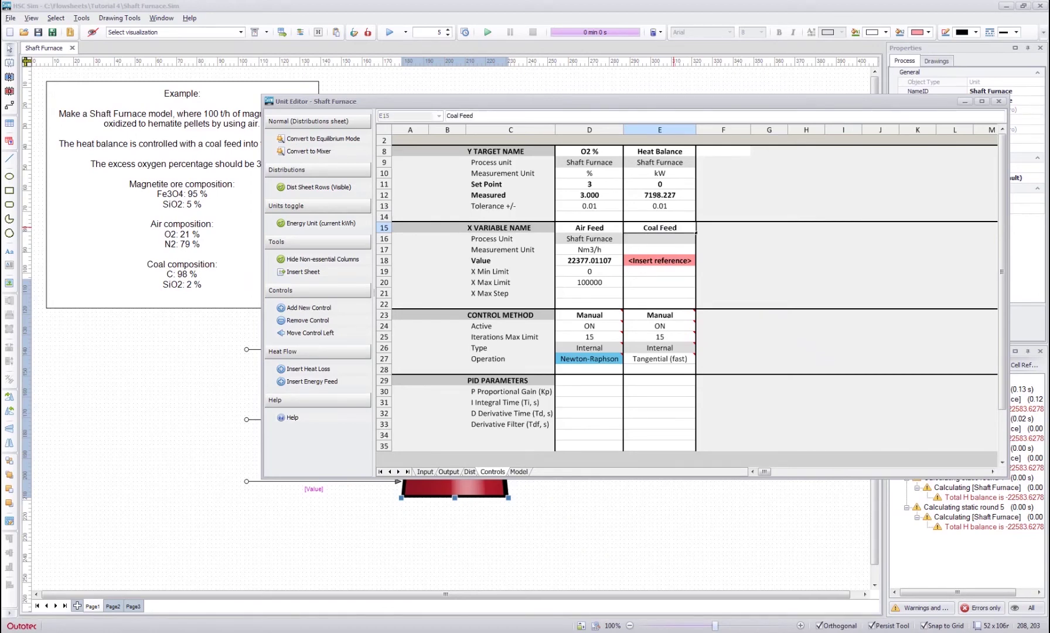
{"action": "key", "text": "Return"}
{"action": "key", "text": "Down"}
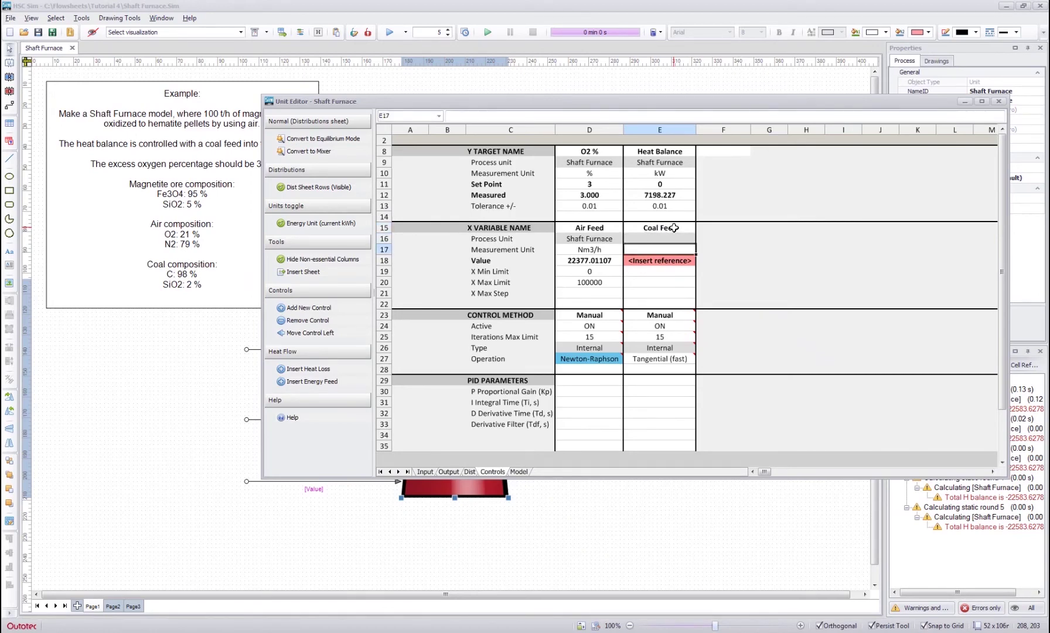
{"action": "type", "text": "t/h"}
{"action": "key", "text": "Return"}
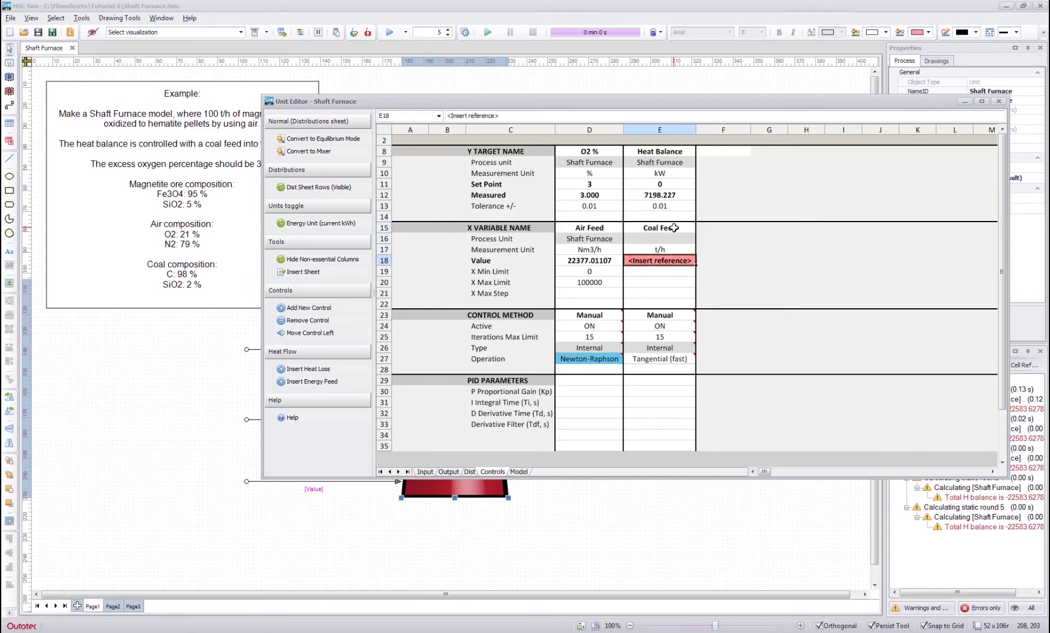
Link Coal Feed to the Coal input amount (Input!D22) and set its maximum to 50
{"action": "type", "text": "="}
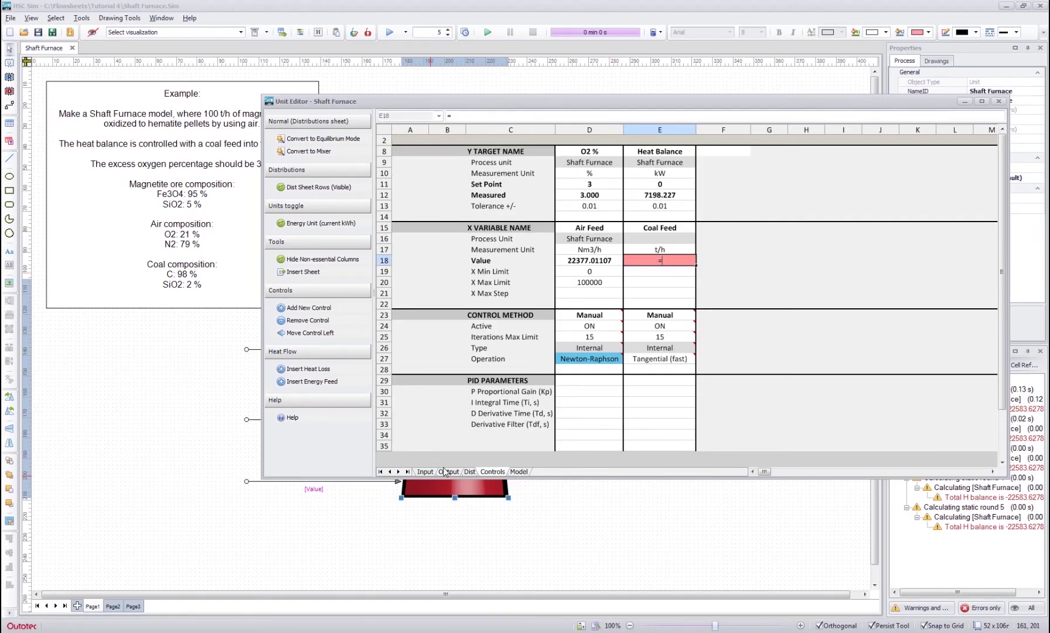
{"action": "left_click", "coordinate": [426, 472]}
{"action": "left_click", "coordinate": [528, 369]}
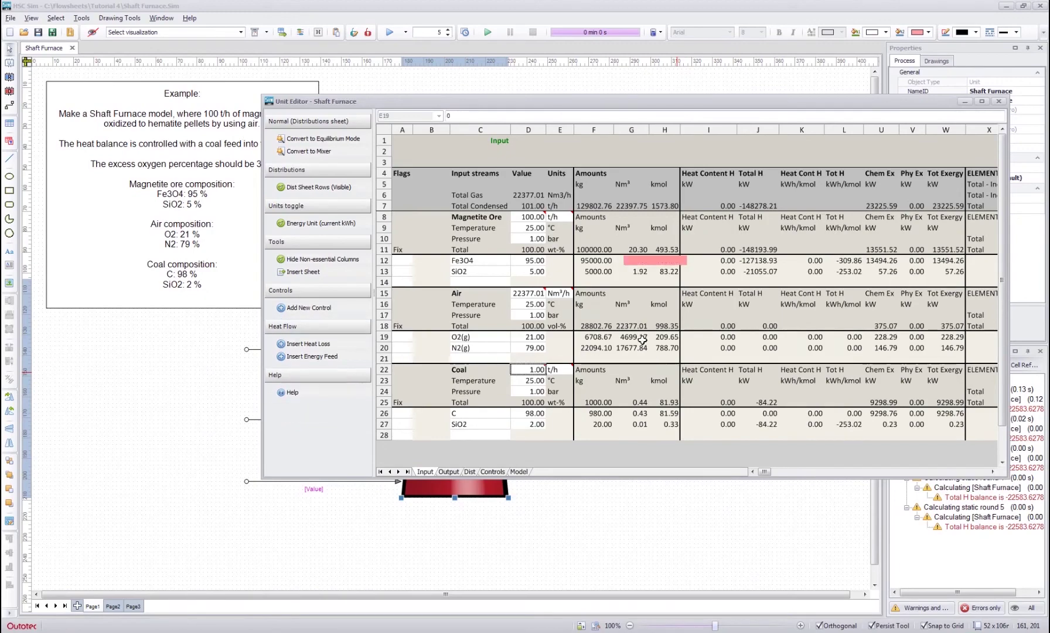
{"action": "key", "text": "Return"}
{"action": "left_click", "coordinate": [655, 282]}
{"action": "type", "text": "50"}
{"action": "key", "text": "Return"}
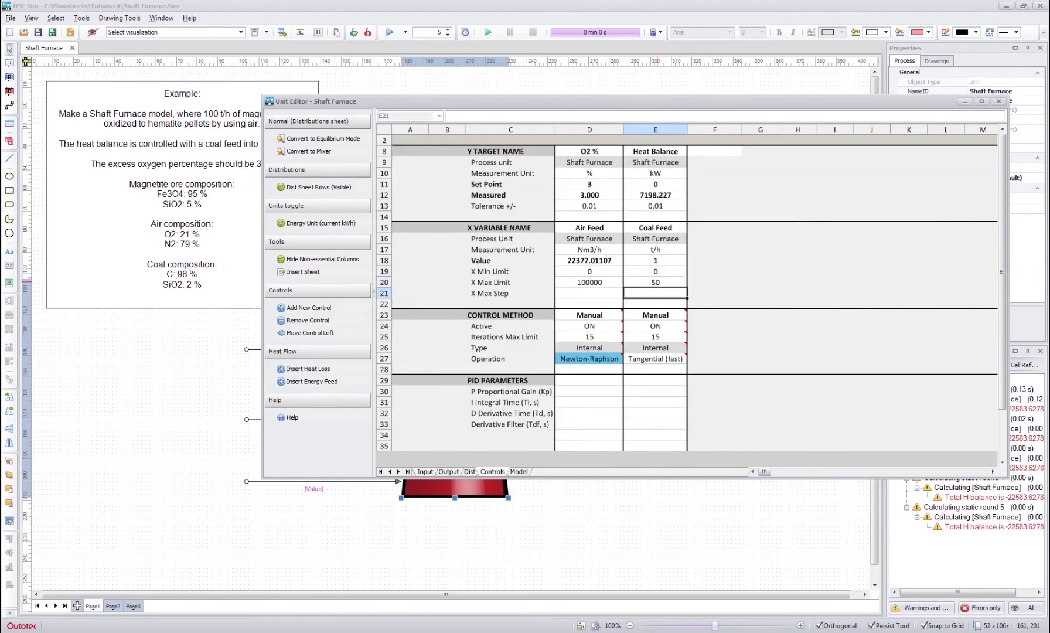
Choose Newton-Raphson as the Heat Balance control's solving method
{"action": "left_click", "coordinate": [669, 357]}
{"action": "left_click", "coordinate": [670, 357]}
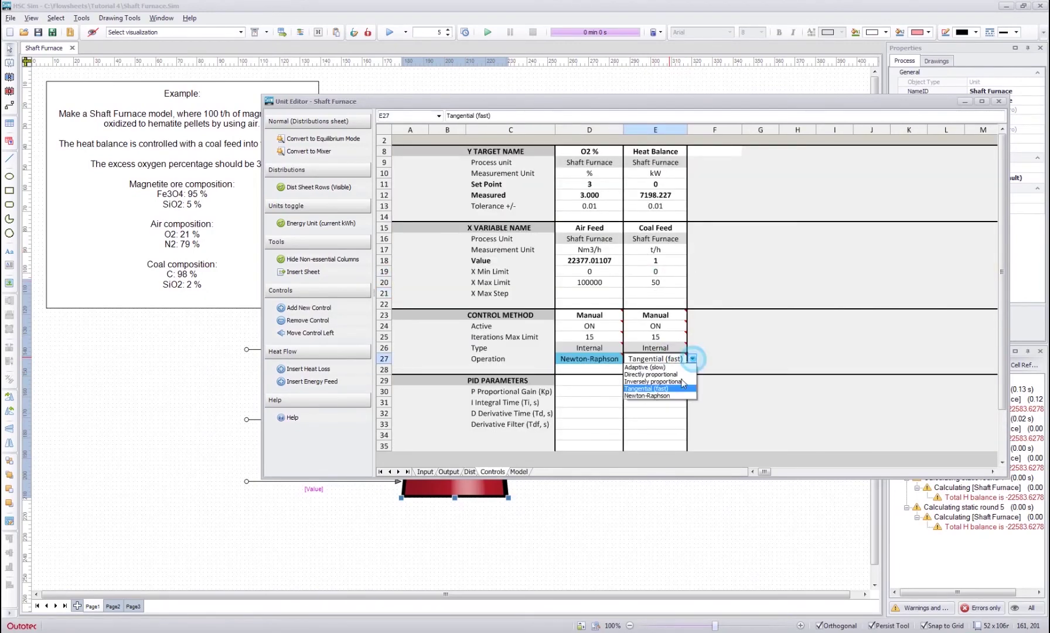
{"action": "left_click", "coordinate": [663, 396]}
{"action": "left_click", "coordinate": [733, 296]}
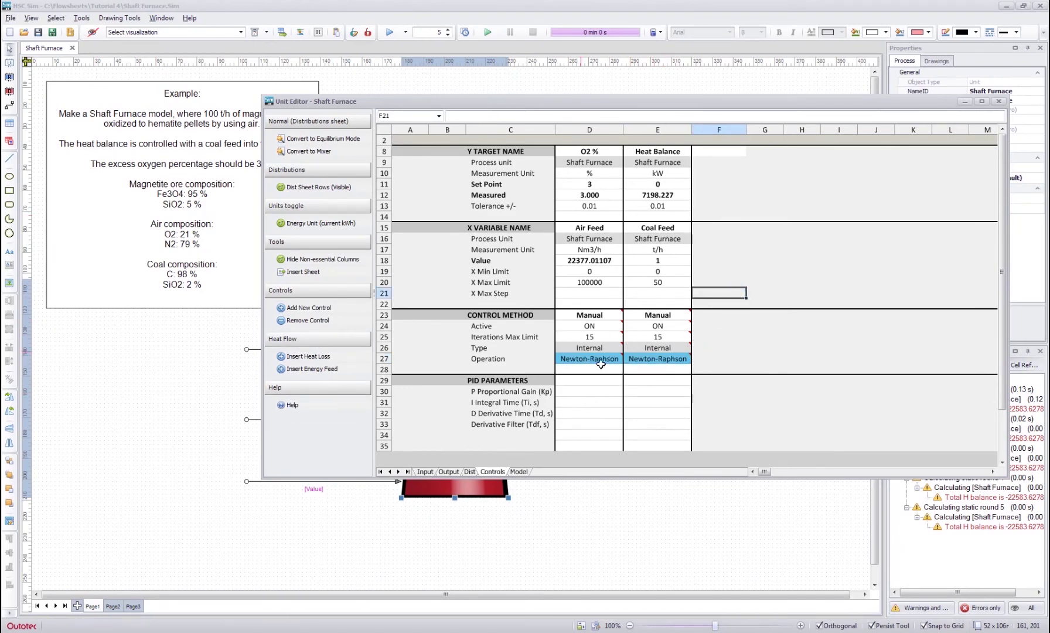
{"action": "left_click", "coordinate": [733, 228]}
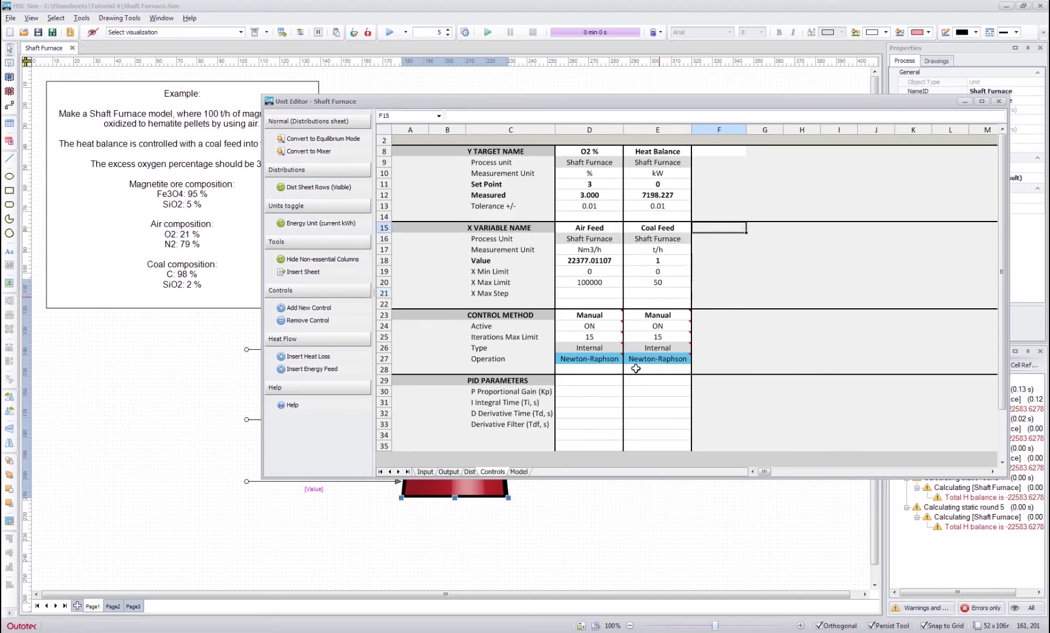
{"action": "left_click", "coordinate": [587, 210]}
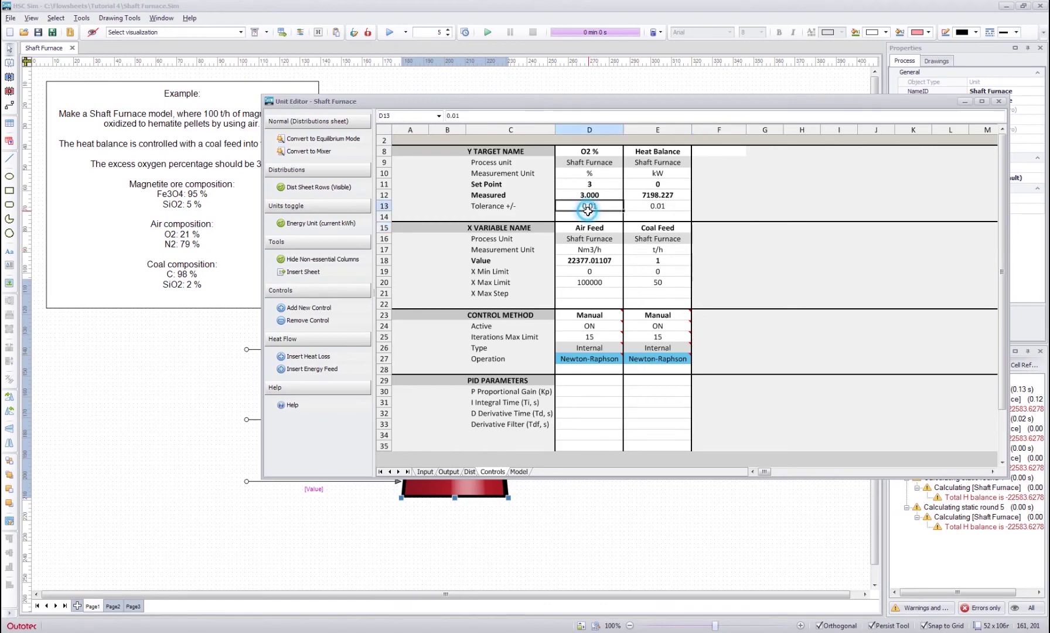
{"action": "left_click", "coordinate": [666, 205]}
{"action": "left_click", "coordinate": [709, 190]}
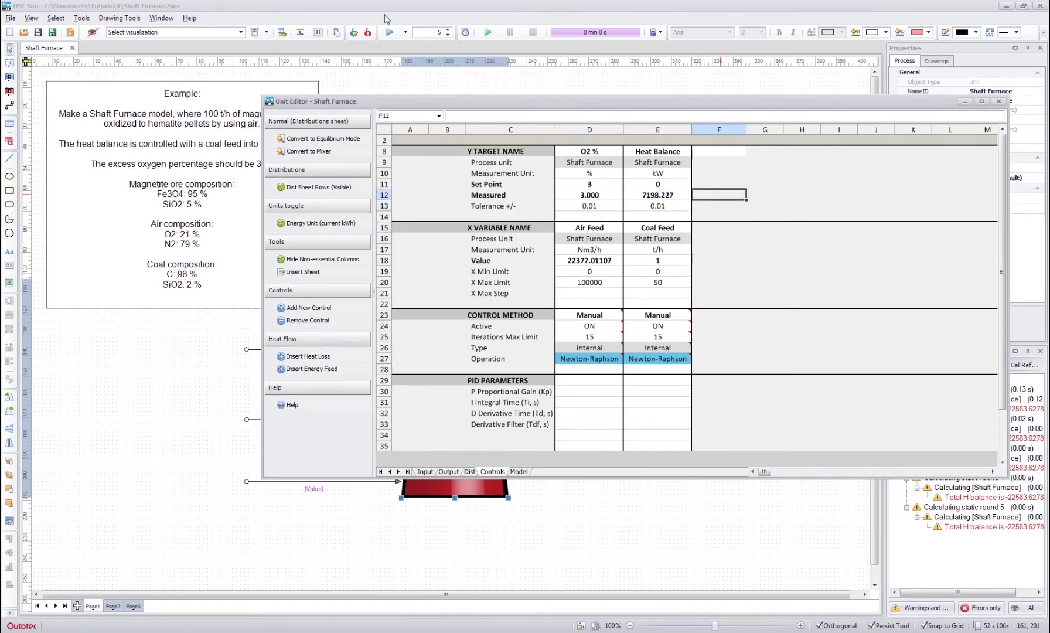
Run the flowsheet calculation with both controls active
{"action": "left_click", "coordinate": [388, 33]}
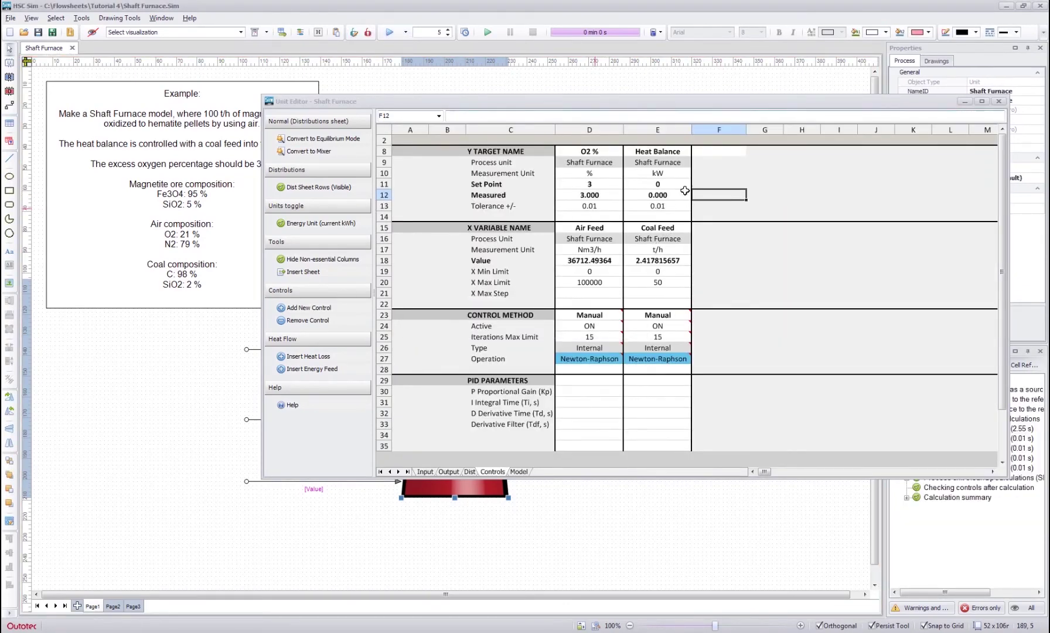
{"action": "left_click_drag", "start_coordinate": [679, 102], "coordinate": [547, 135]}
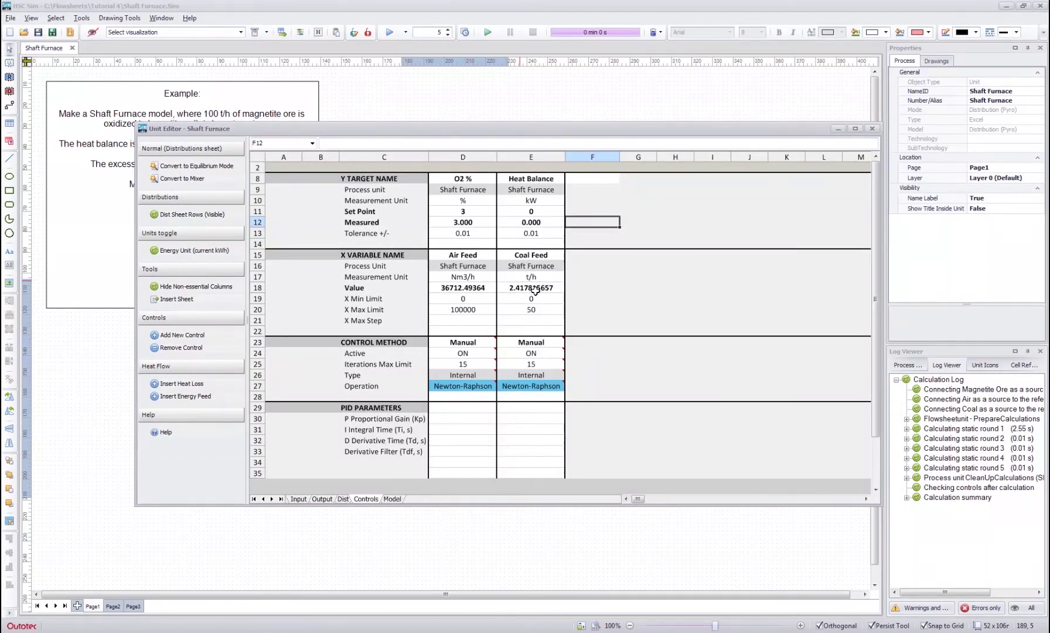
{"action": "left_click", "coordinate": [592, 278]}
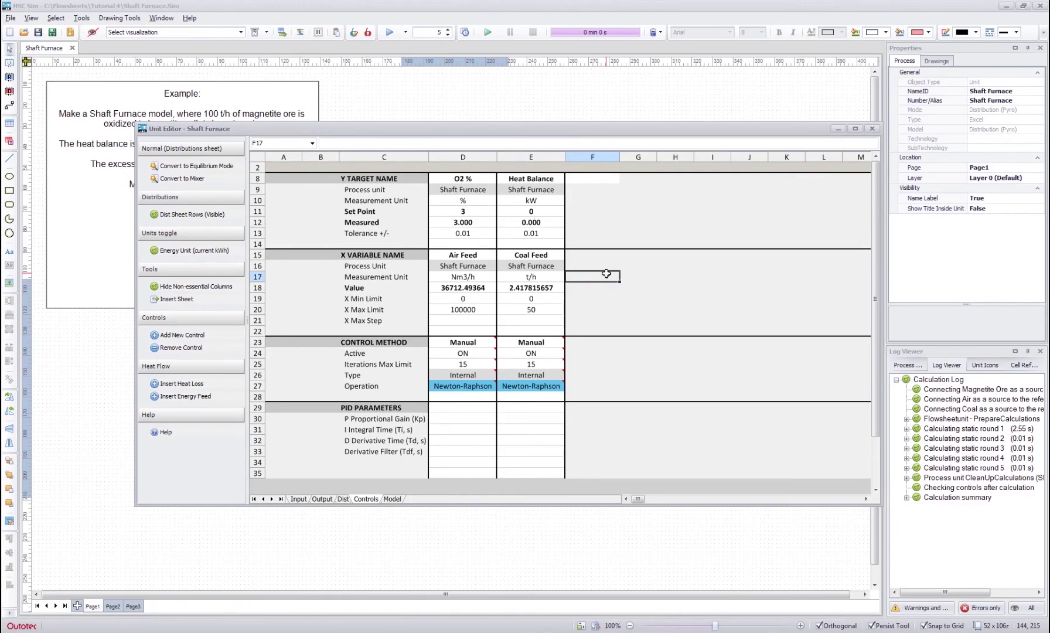
Check the zero element balances, total heat balance, and 3.00% O2(g) in the process gas
{"action": "left_click", "coordinate": [322, 499]}
{"action": "left_click", "coordinate": [343, 499]}
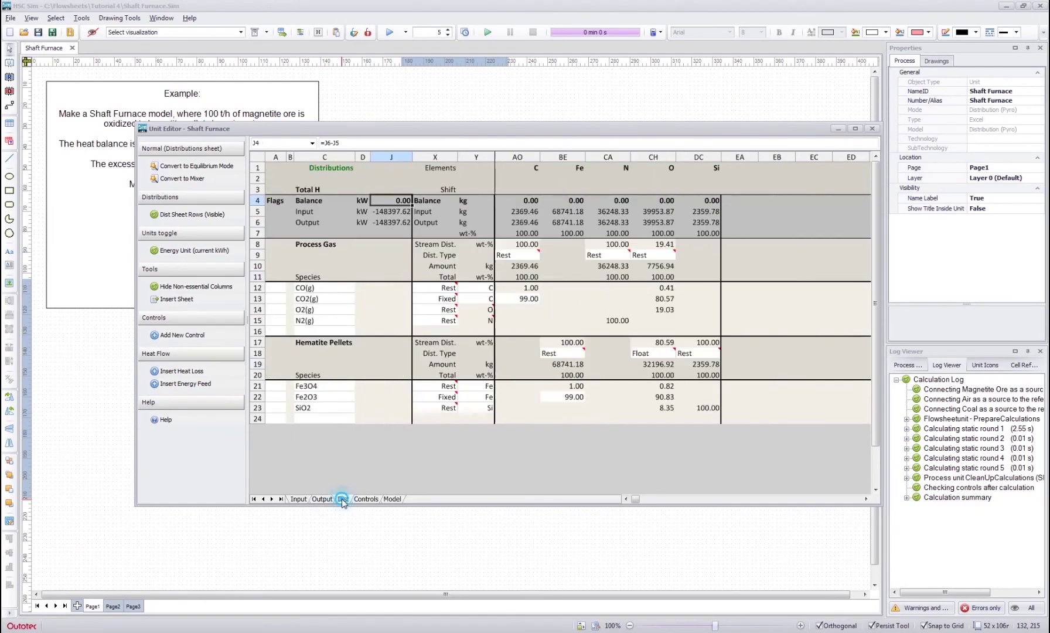
{"action": "left_click_drag", "start_coordinate": [527, 200], "coordinate": [712, 203]}
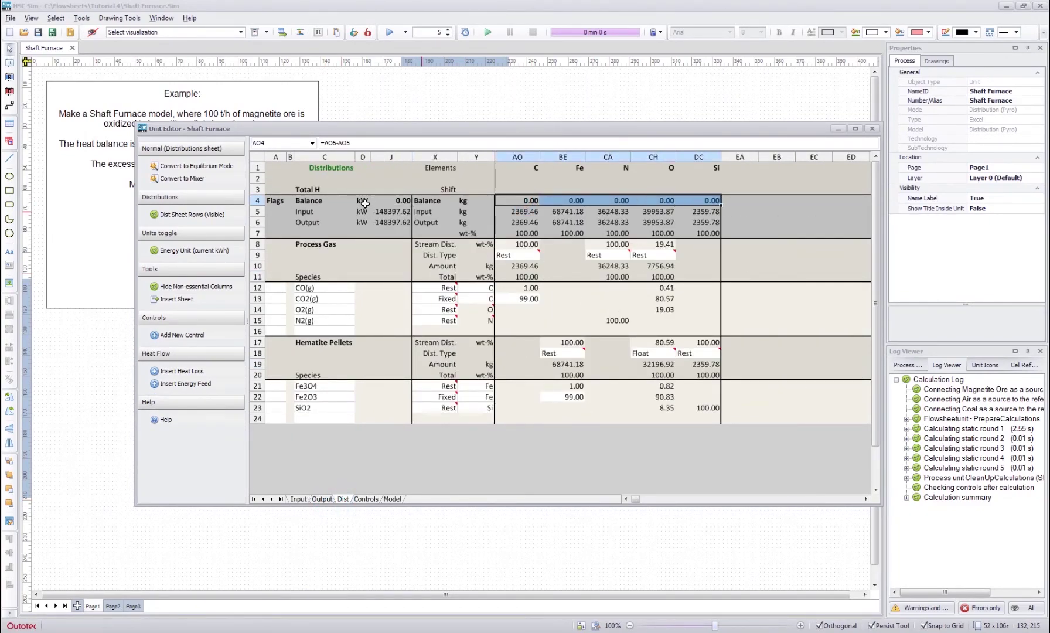
{"action": "left_click", "coordinate": [391, 200]}
{"action": "left_click", "coordinate": [321, 499]}
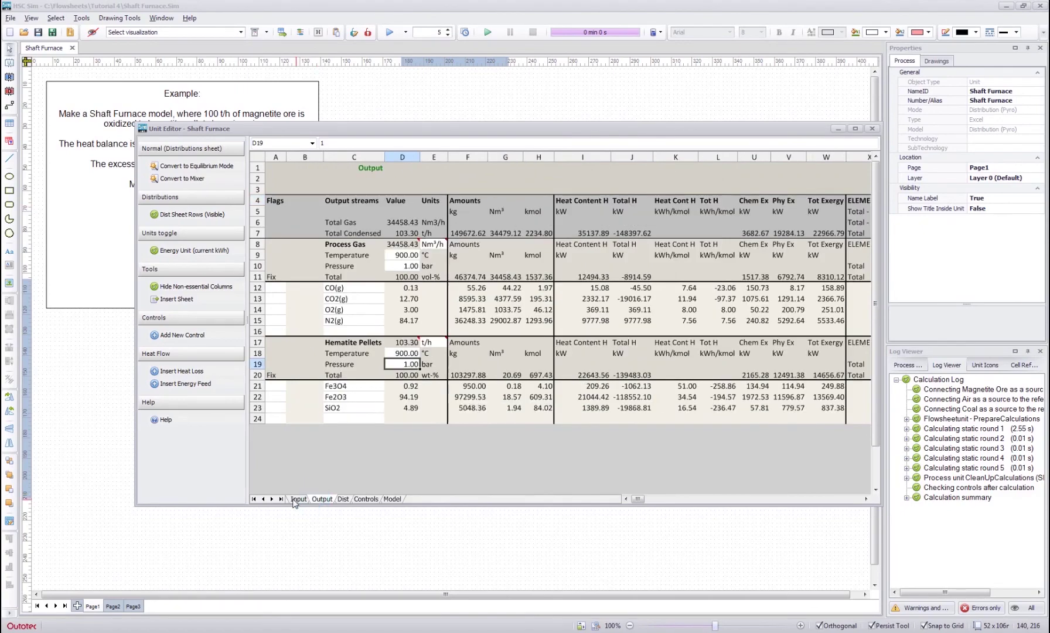
{"action": "left_click", "coordinate": [405, 309]}
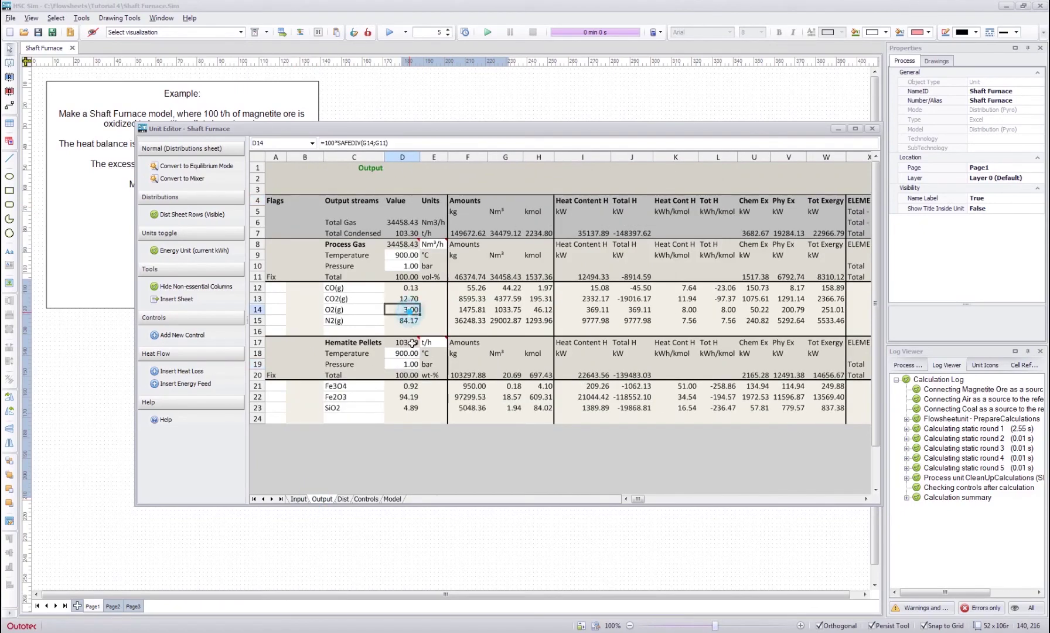
Check the solved Coal feed of 2.42 t/h and Air of 36712.49 Nm3/h on the Input sheet
{"action": "left_click", "coordinate": [299, 499]}
{"action": "left_click", "coordinate": [344, 397]}
{"action": "left_click", "coordinate": [410, 396]}
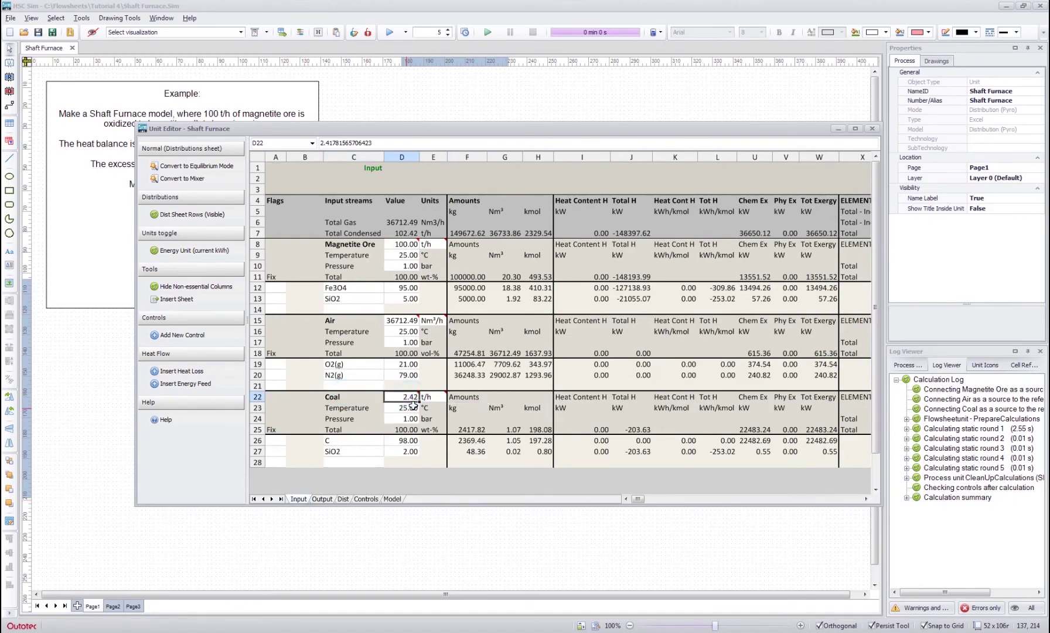
{"action": "left_click", "coordinate": [407, 321]}
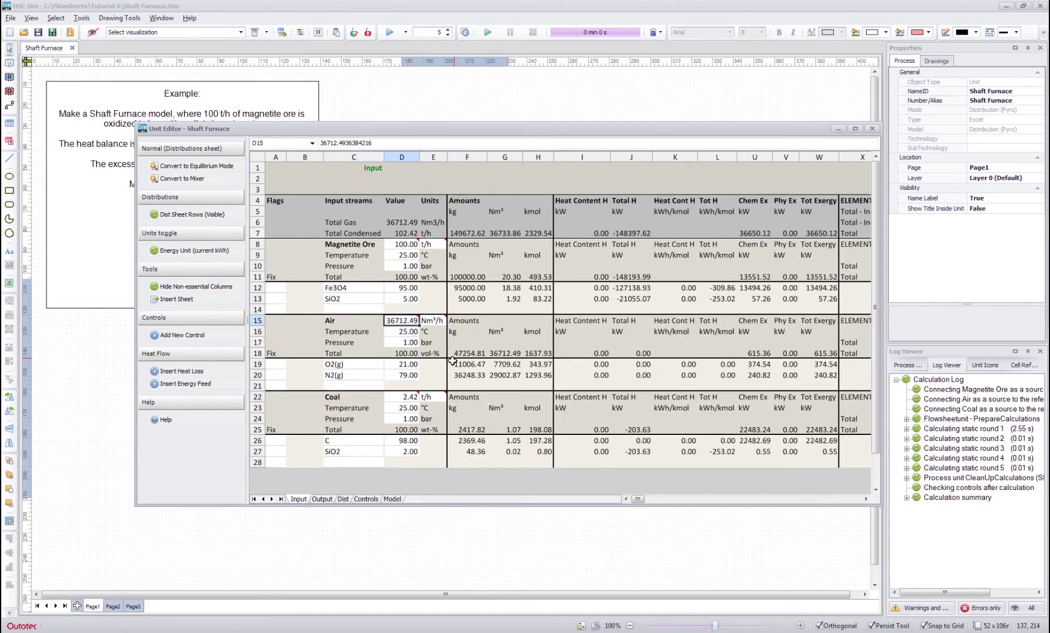
{"action": "left_click", "coordinate": [549, 344]}
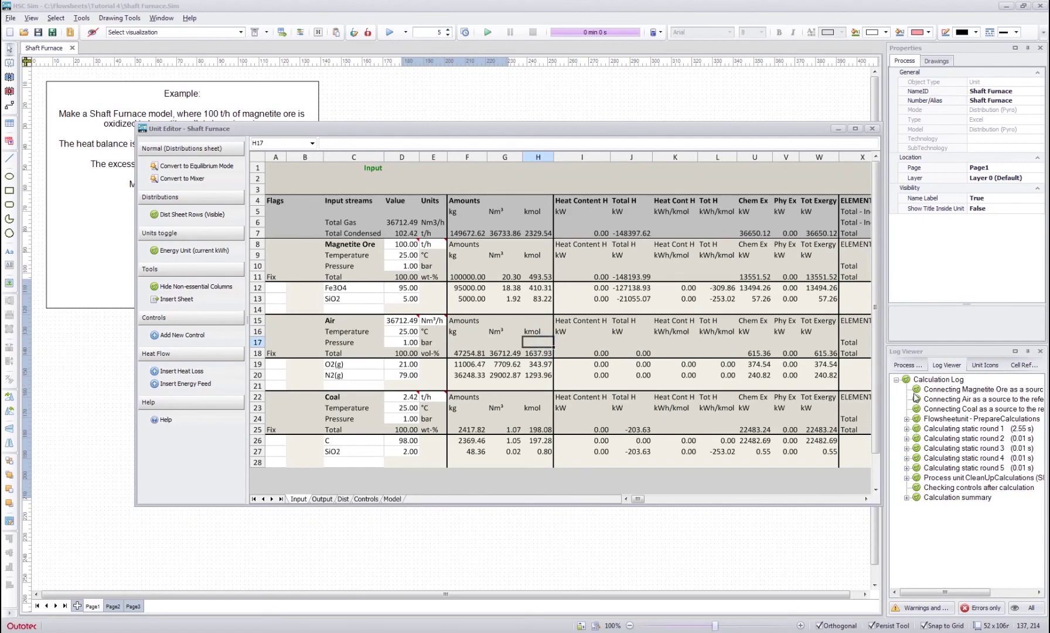
{"action": "left_click", "coordinate": [582, 266]}
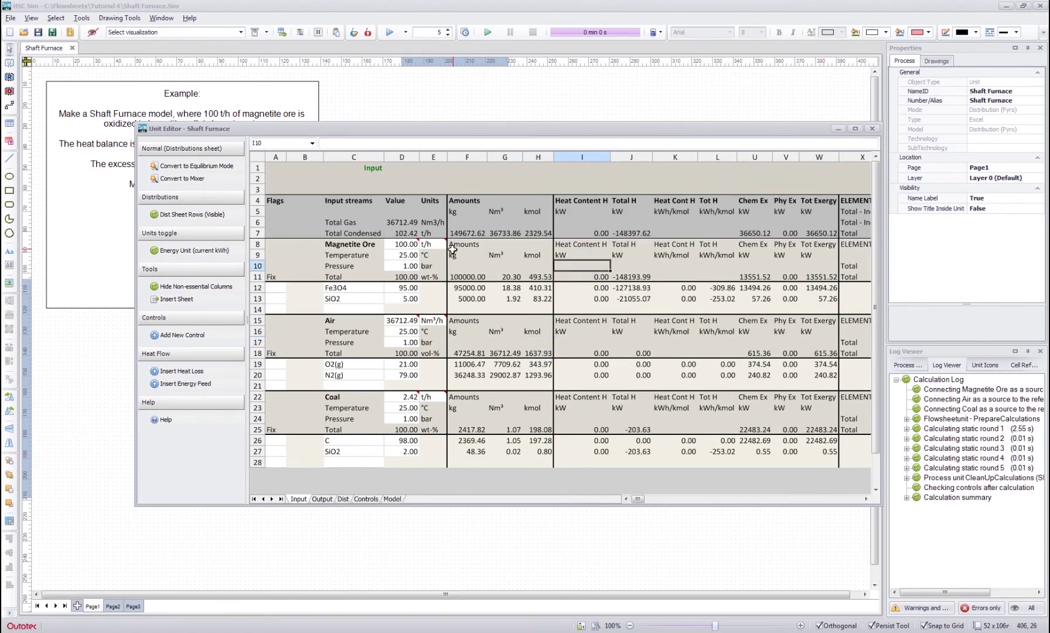
Set the Magnetite Ore feed to 120 t/h and rerun the flowsheet
{"action": "left_click", "coordinate": [404, 244]}
{"action": "type", "text": "120"}
{"action": "key", "text": "Return"}
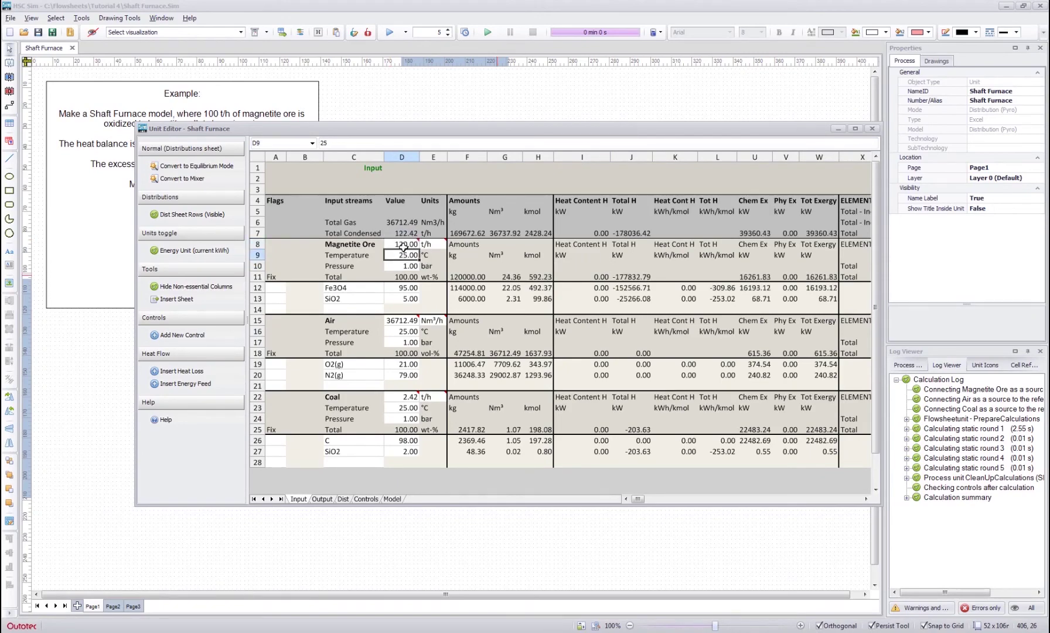
{"action": "left_click", "coordinate": [871, 129]}
{"action": "left_click", "coordinate": [389, 31]}
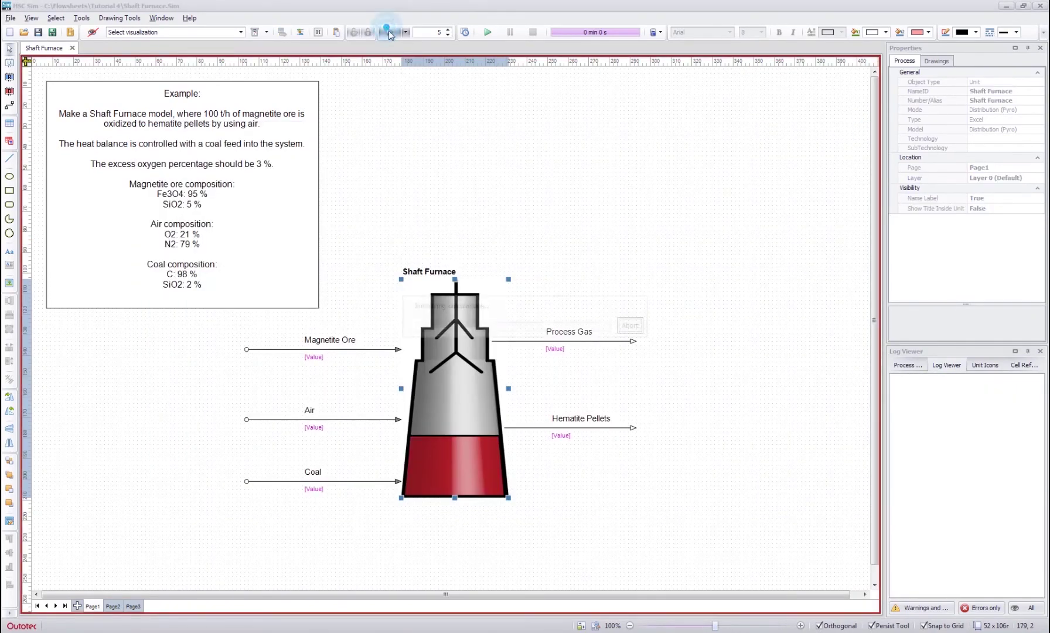
{"action": "left_click", "coordinate": [572, 207]}
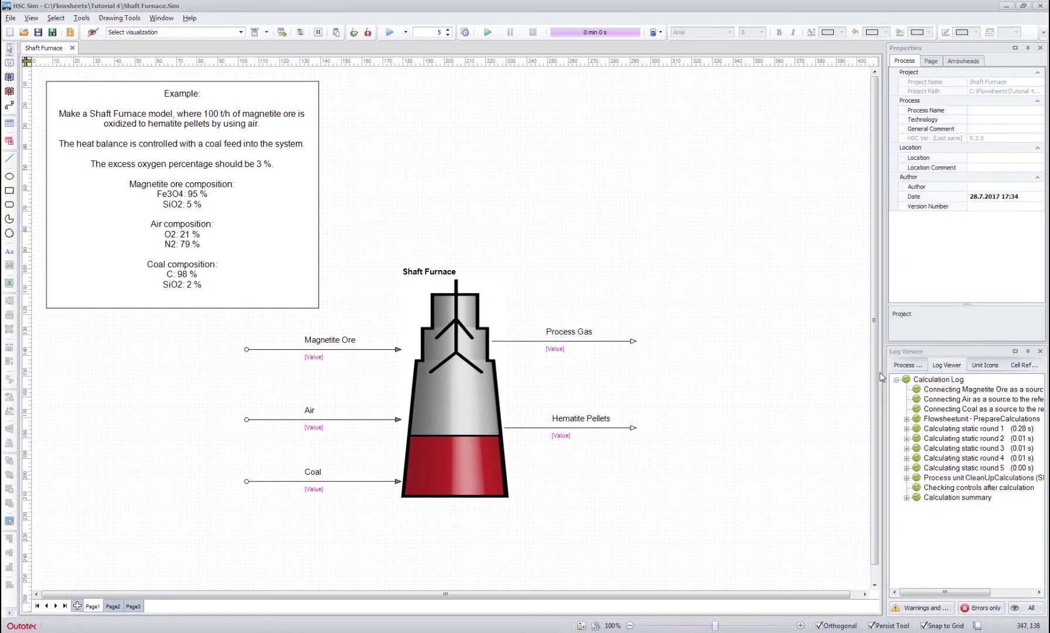
Turn on stream visualization showing Amount (kg/h) on the flowsheet
{"action": "left_click", "coordinate": [92, 33]}
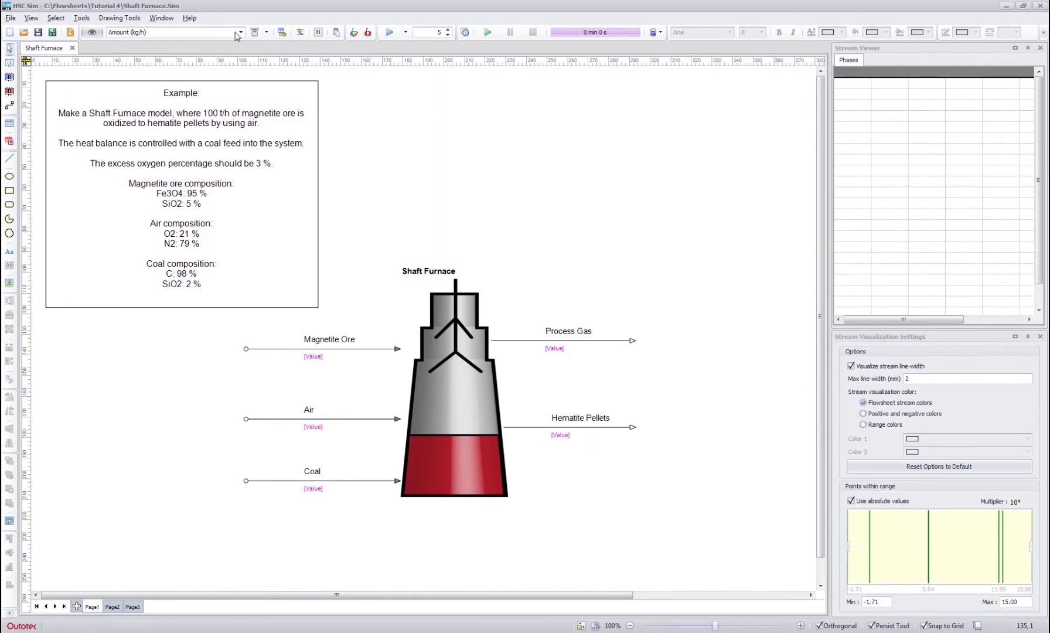
{"action": "left_click", "coordinate": [240, 33]}
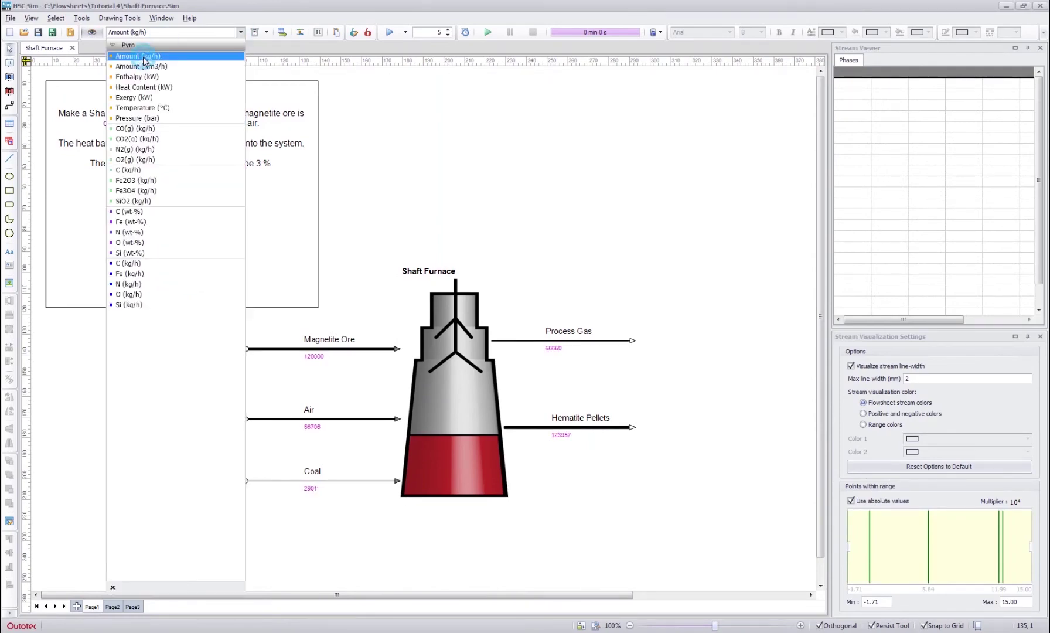
{"action": "left_click", "coordinate": [145, 56]}
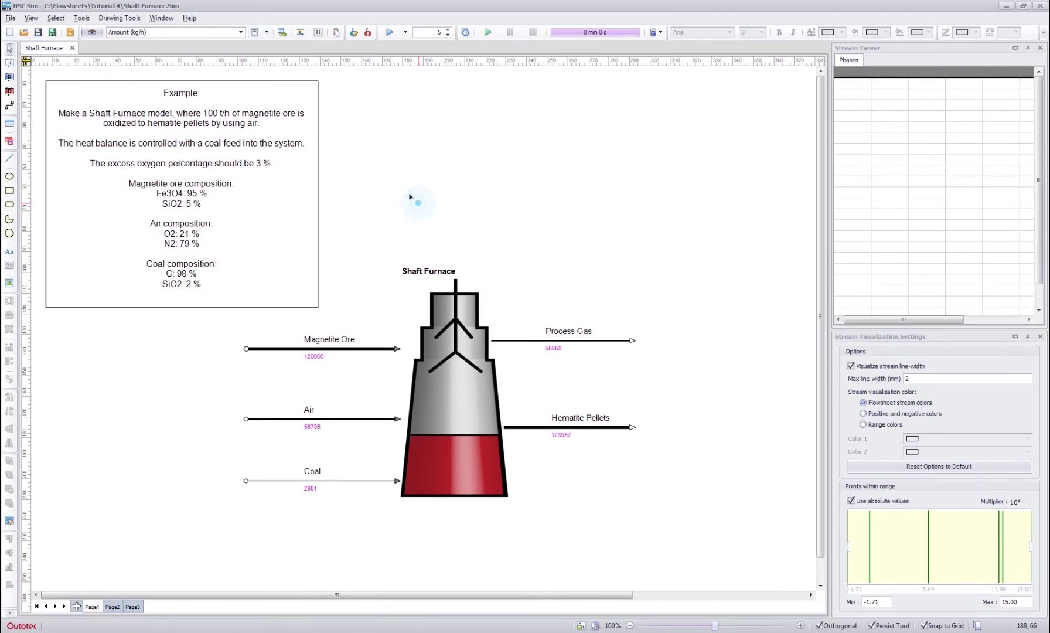
Build a table set with Amount (kg/h) and Temperature (°C) and assign it to all streams
{"action": "left_click", "coordinate": [282, 32]}
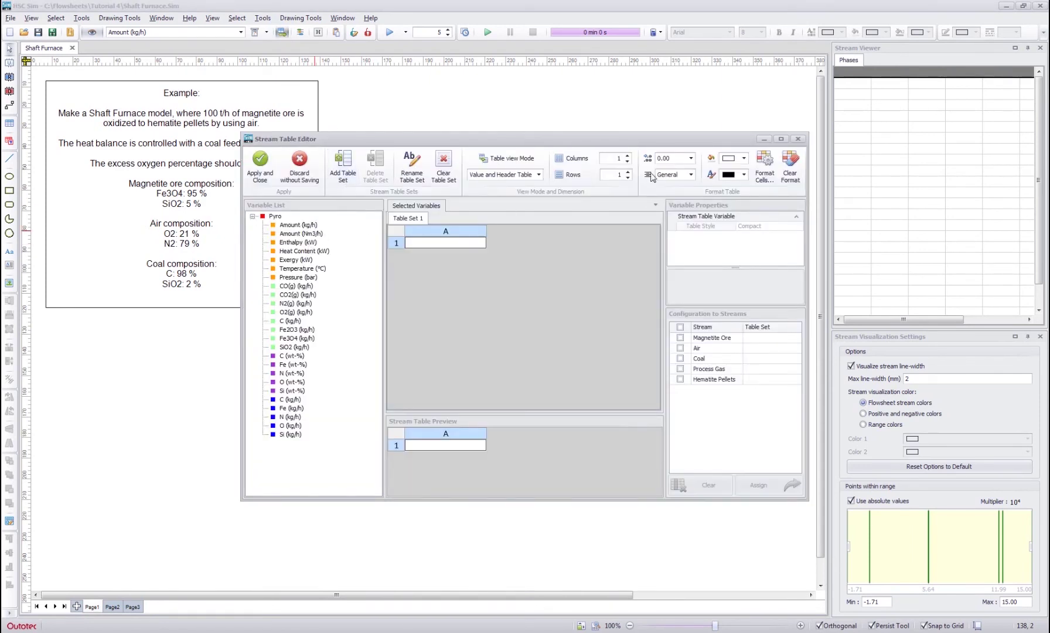
{"action": "double_click", "coordinate": [306, 225]}
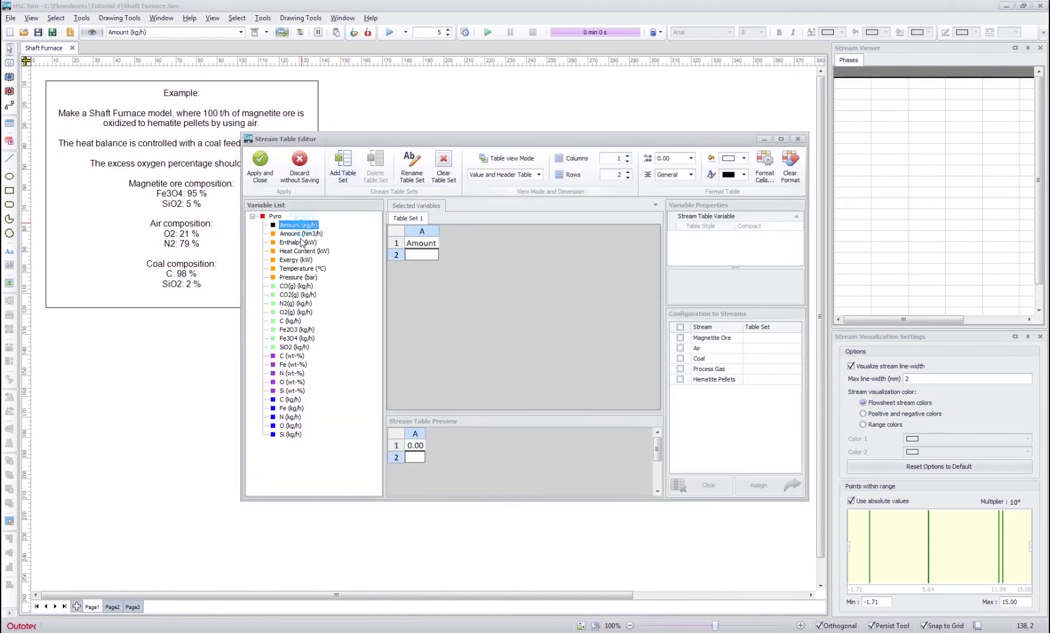
{"action": "double_click", "coordinate": [303, 268]}
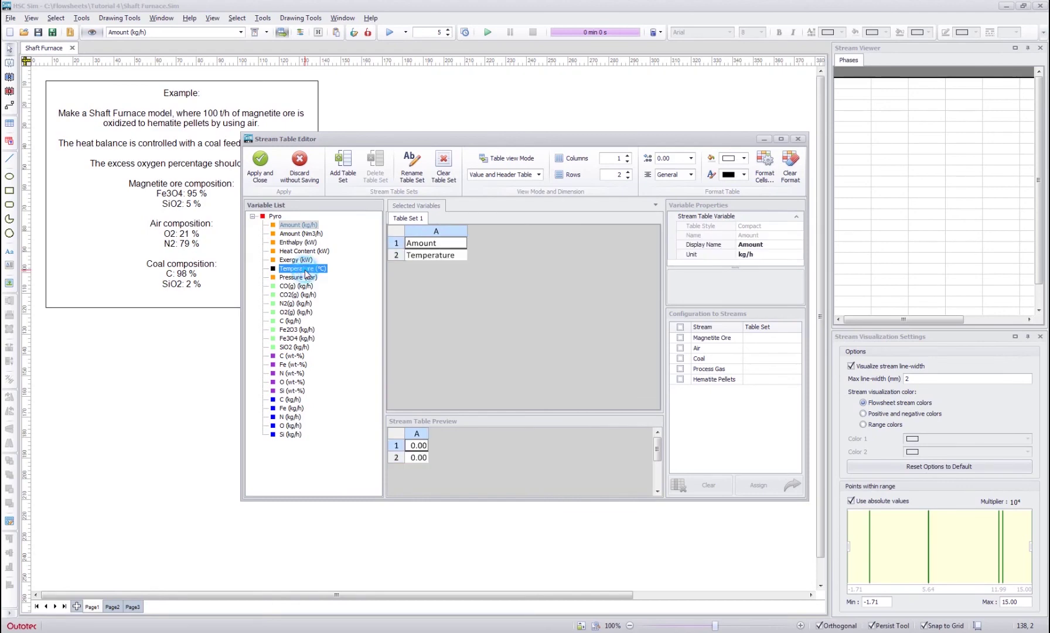
{"action": "left_click", "coordinate": [681, 327]}
{"action": "left_click", "coordinate": [758, 486]}
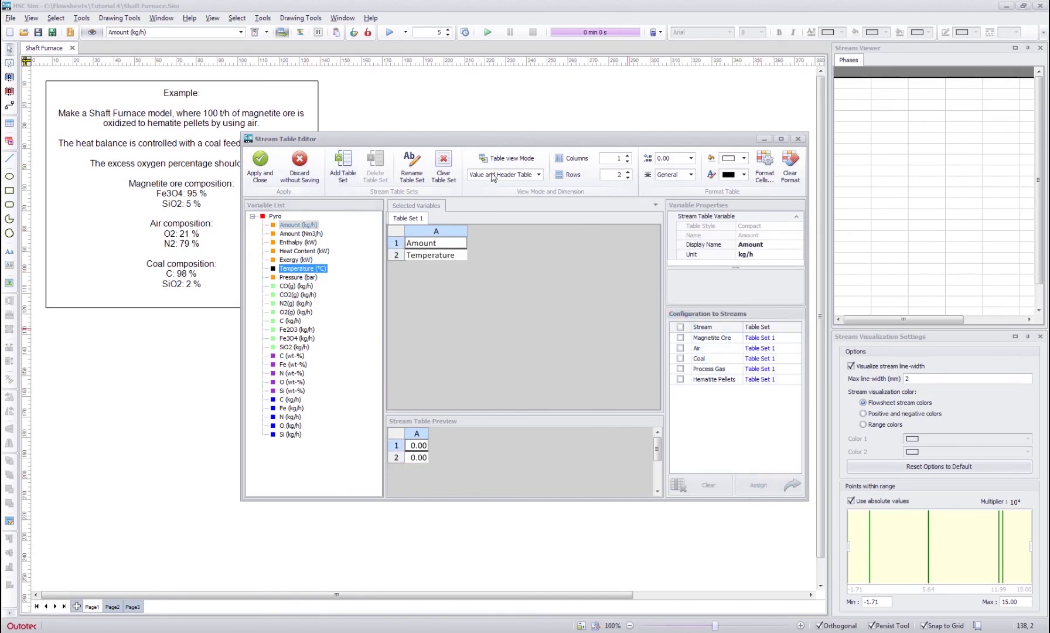
{"action": "left_click", "coordinate": [254, 175]}
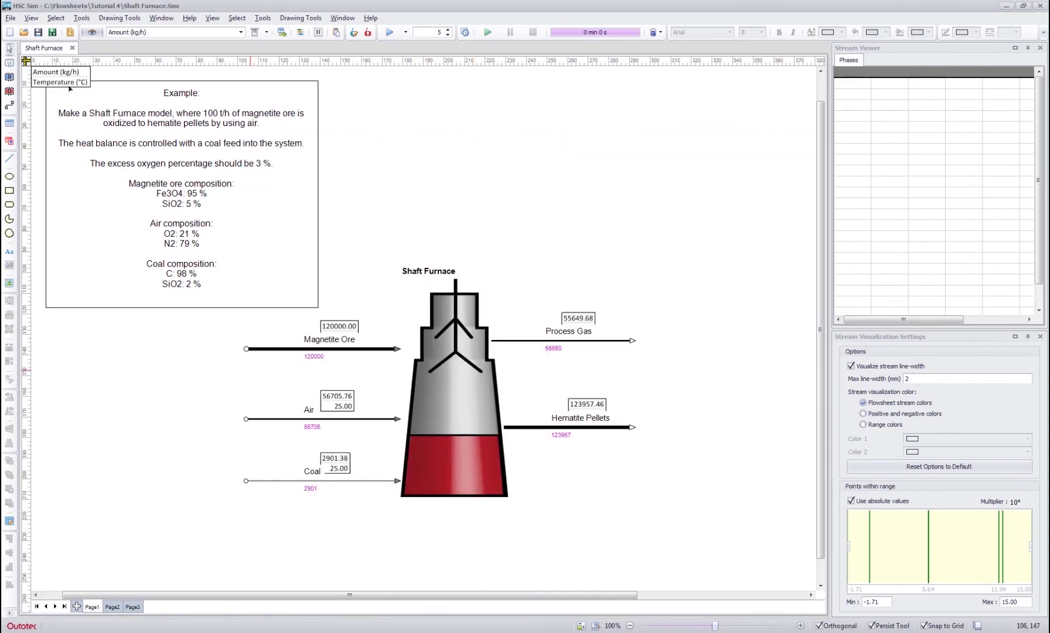
Move each stream table beside its stream, place the legend above Shaft Furnace, and disable visualization
{"action": "left_click_drag", "start_coordinate": [69, 87], "coordinate": [405, 232]}
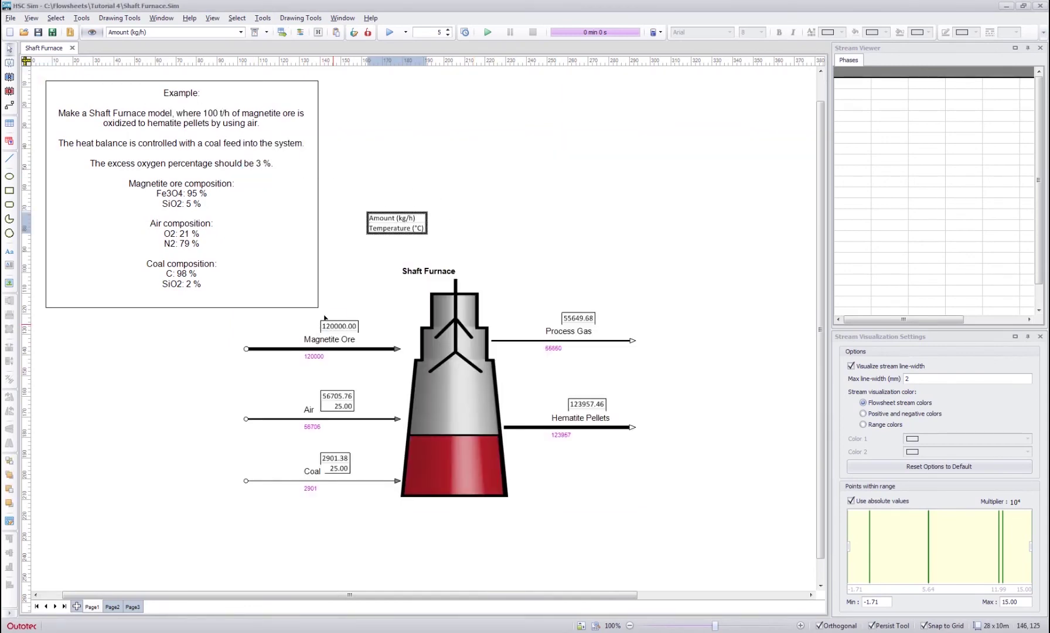
{"action": "left_click_drag", "start_coordinate": [324, 317], "coordinate": [325, 304]}
{"action": "left_click", "coordinate": [334, 403]}
{"action": "left_click_drag", "start_coordinate": [334, 403], "coordinate": [318, 394]}
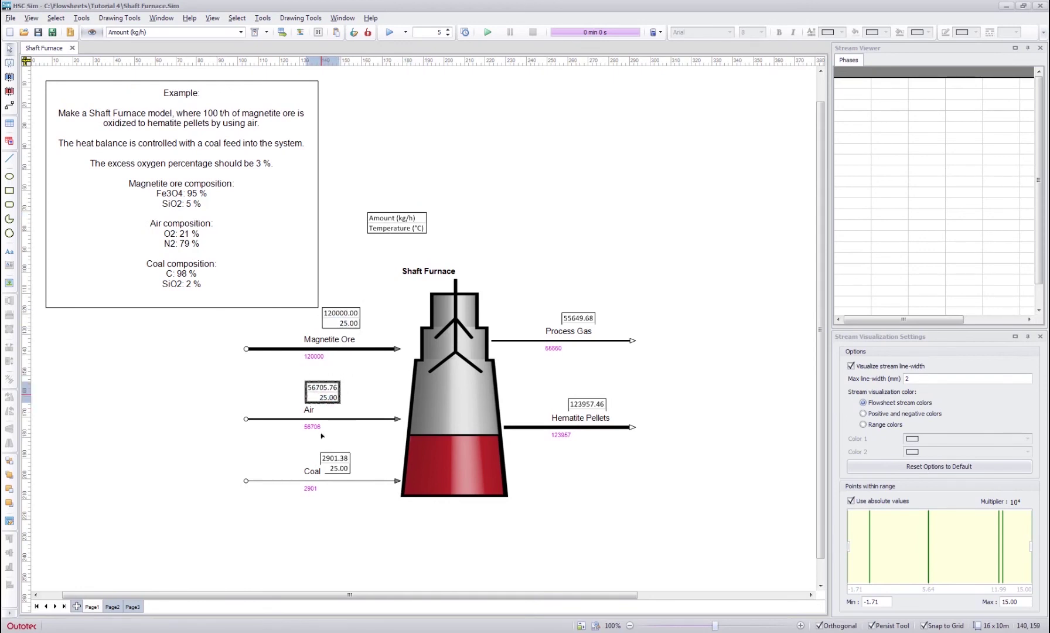
{"action": "left_click_drag", "start_coordinate": [333, 453], "coordinate": [346, 453]}
{"action": "left_click_drag", "start_coordinate": [570, 398], "coordinate": [558, 386]}
{"action": "left_click_drag", "start_coordinate": [573, 314], "coordinate": [561, 301]}
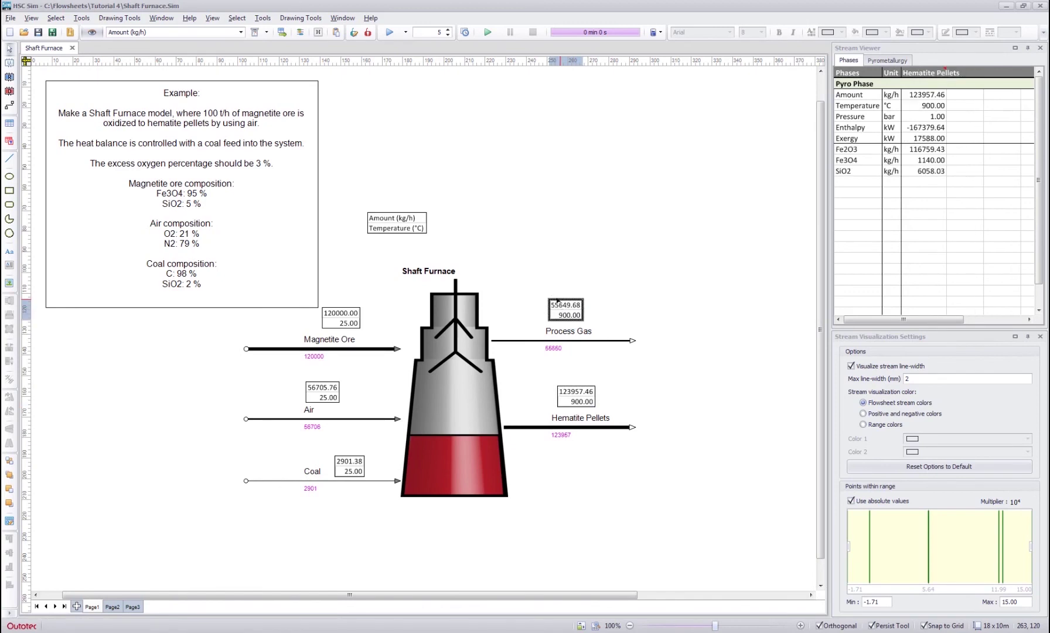
{"action": "left_click", "coordinate": [588, 229]}
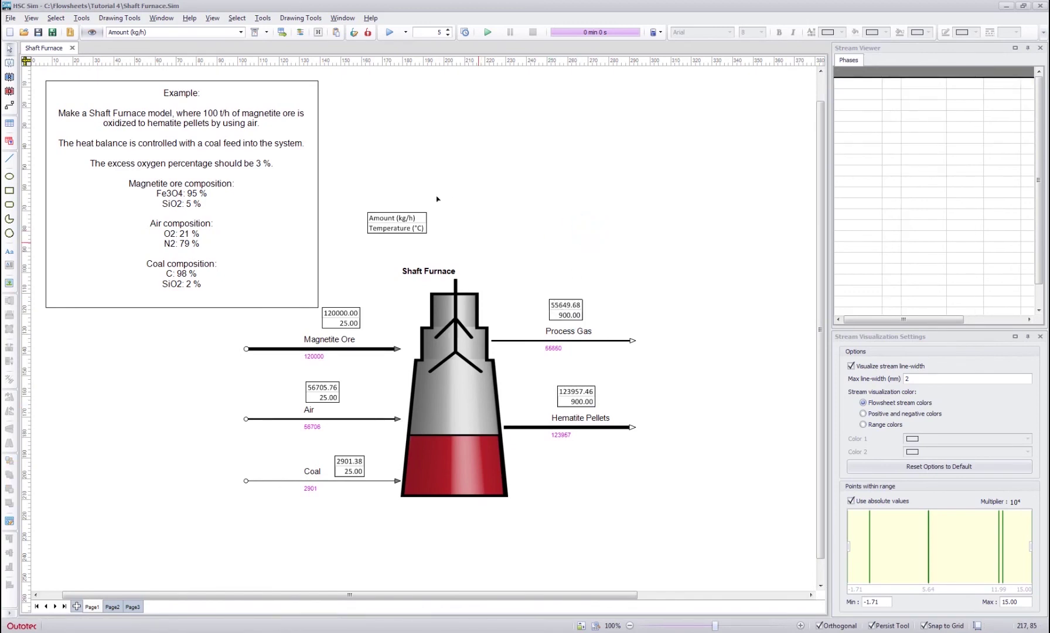
{"action": "left_click_drag", "start_coordinate": [399, 223], "coordinate": [435, 231]}
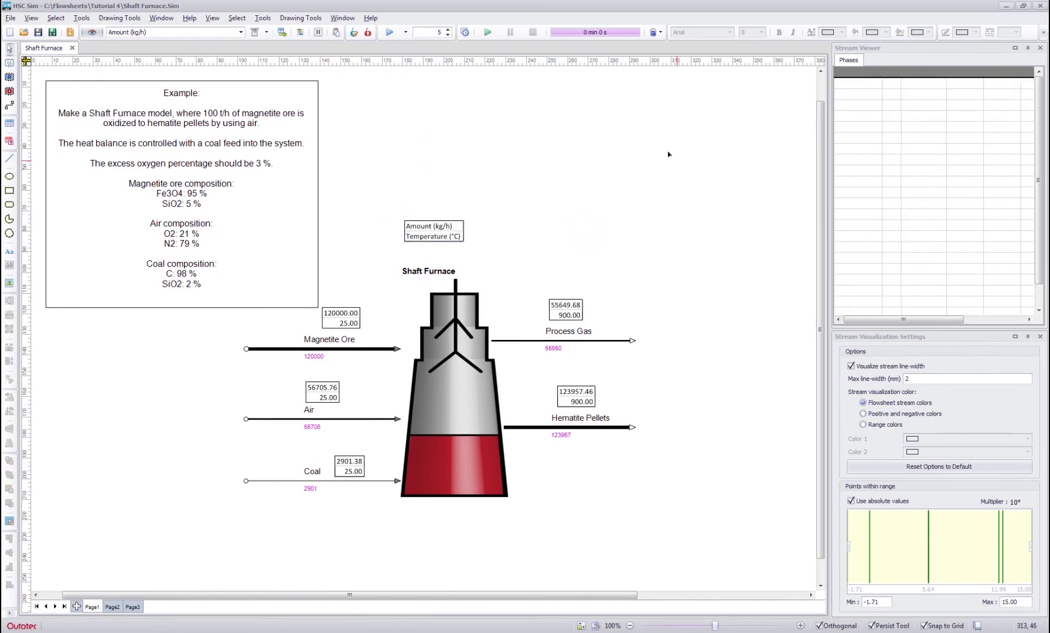
{"action": "left_click", "coordinate": [92, 33]}
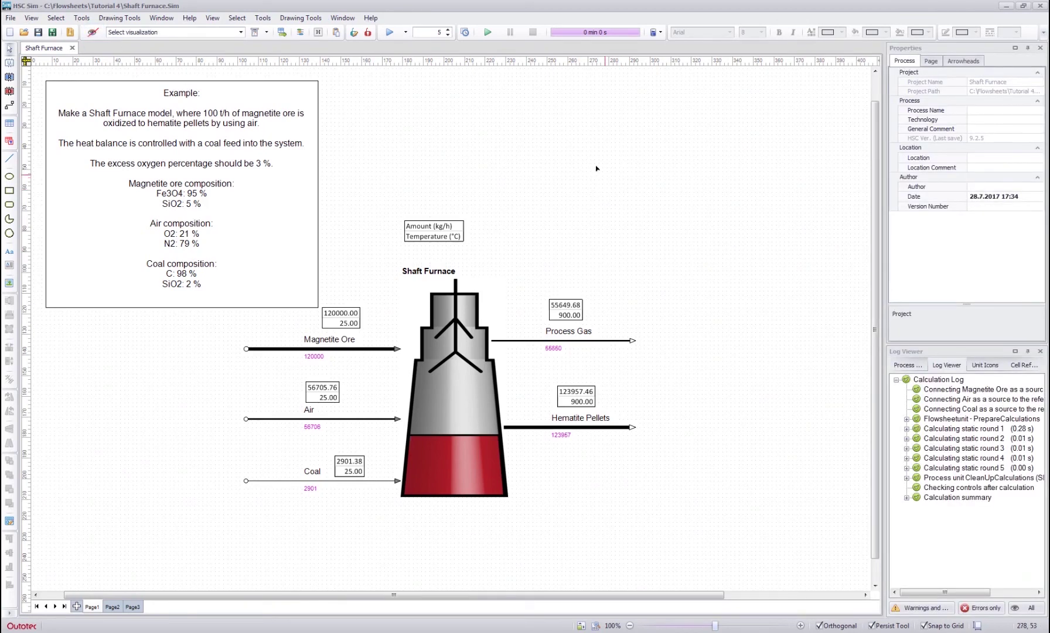